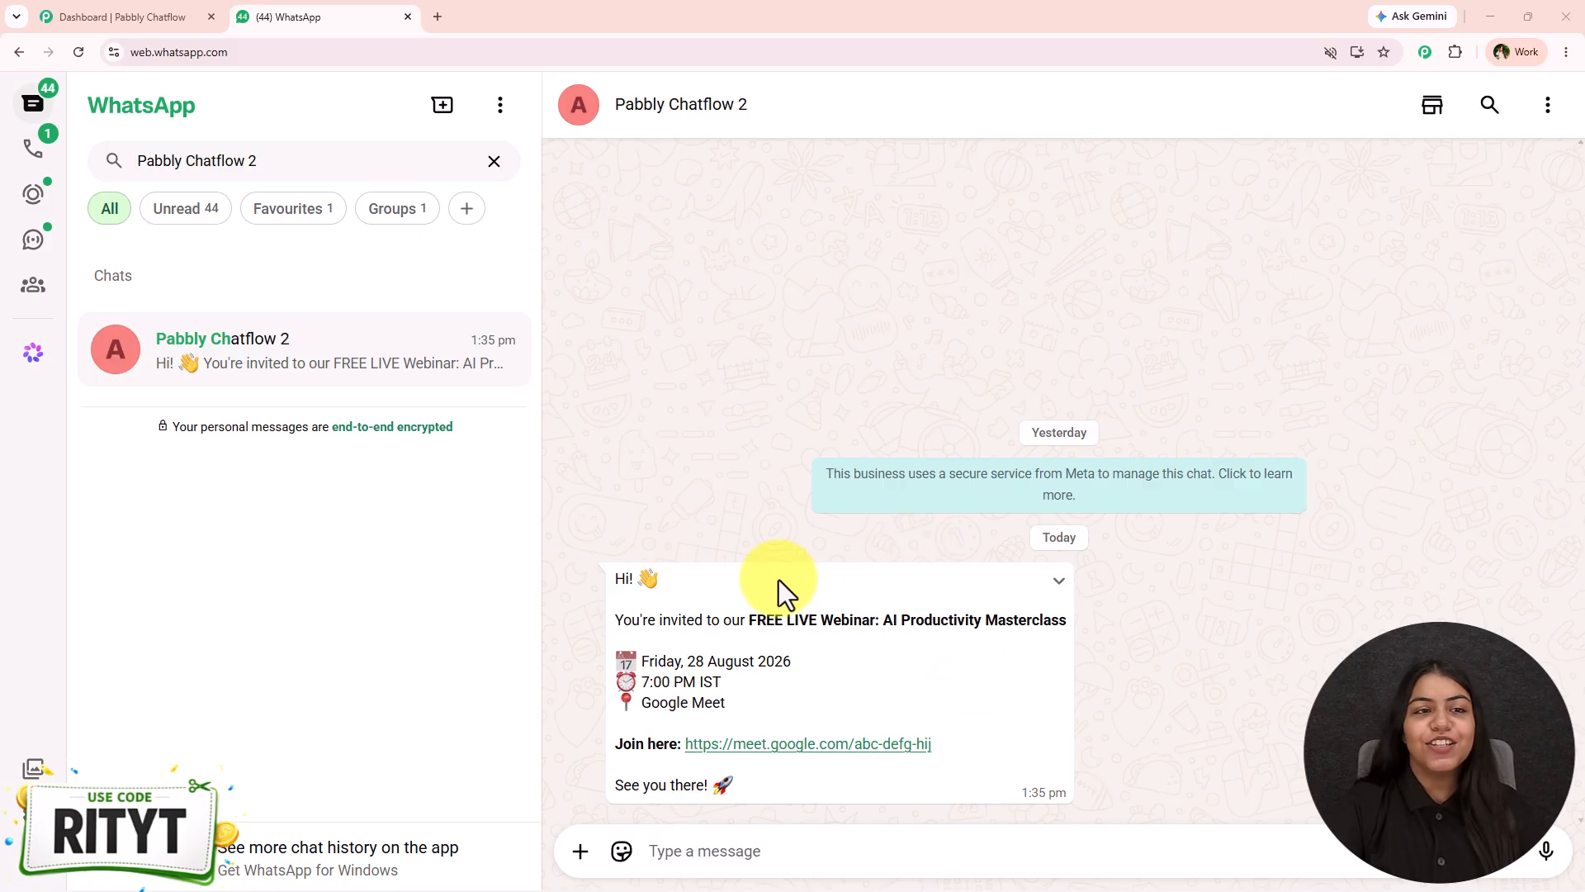
- Open the Pabbly Chatflow website at pabbly.com/chatflow/ in a new browser tab
left_click(444, 2)
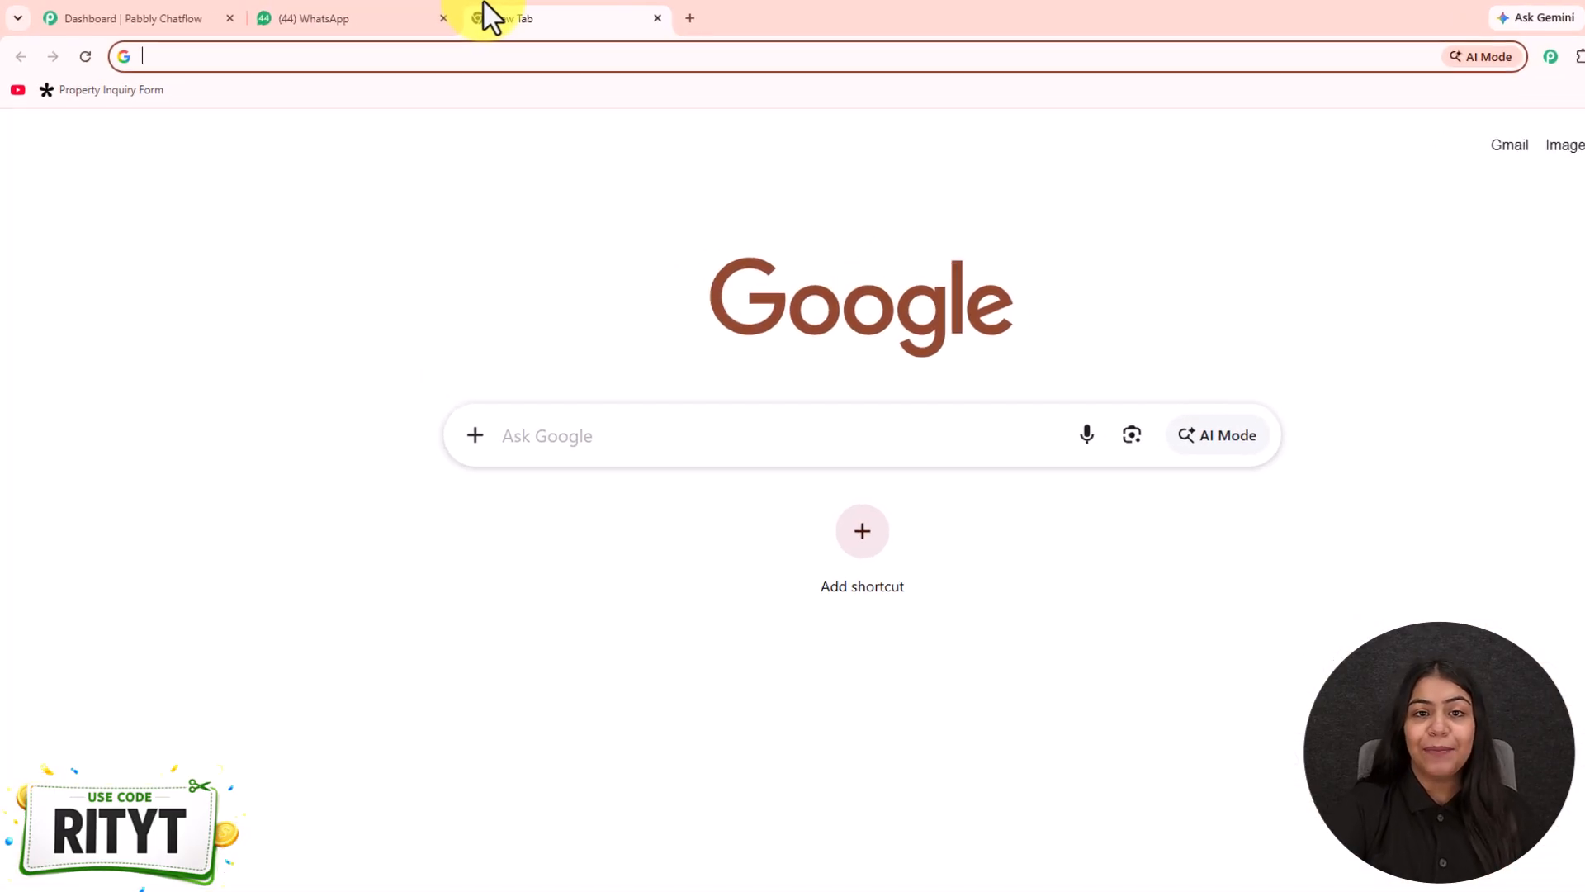
type("p")
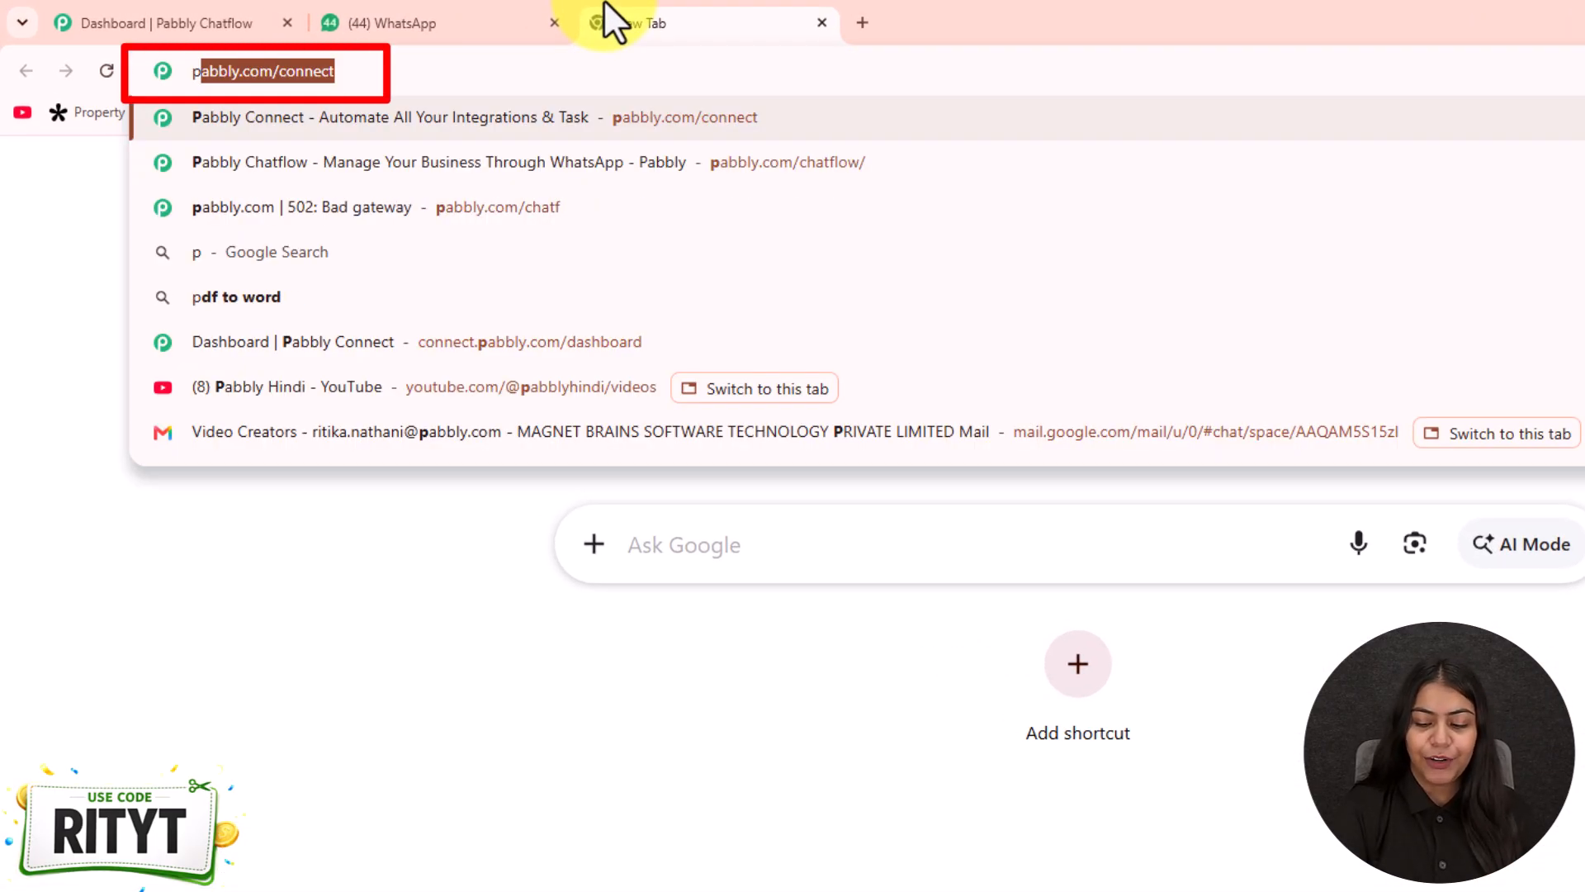
key("Down")
key("Return")
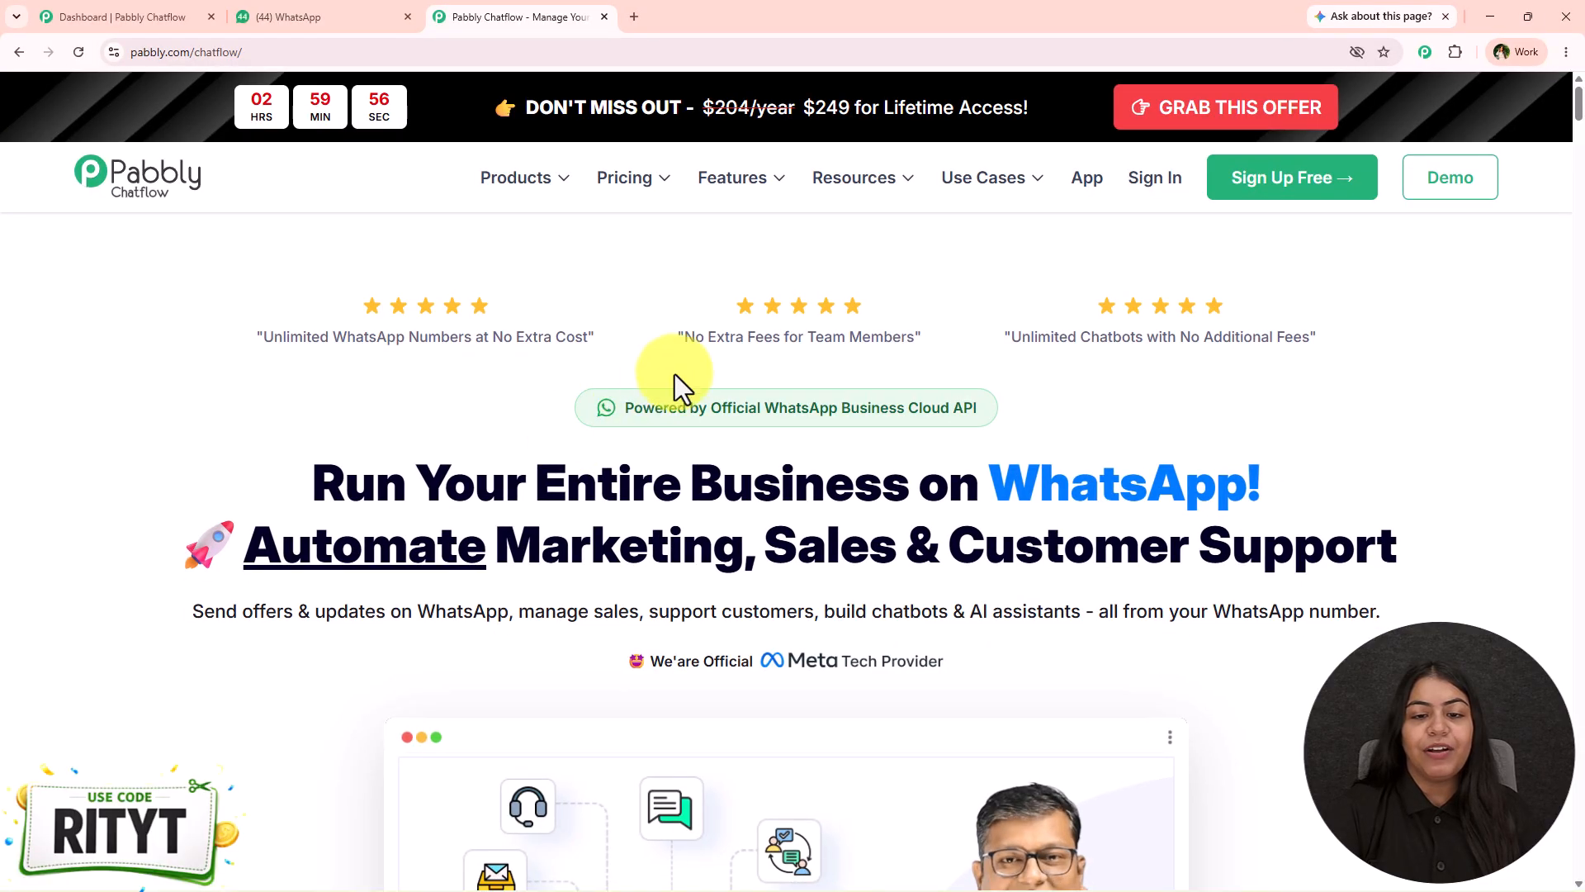
left_click(997, 395)
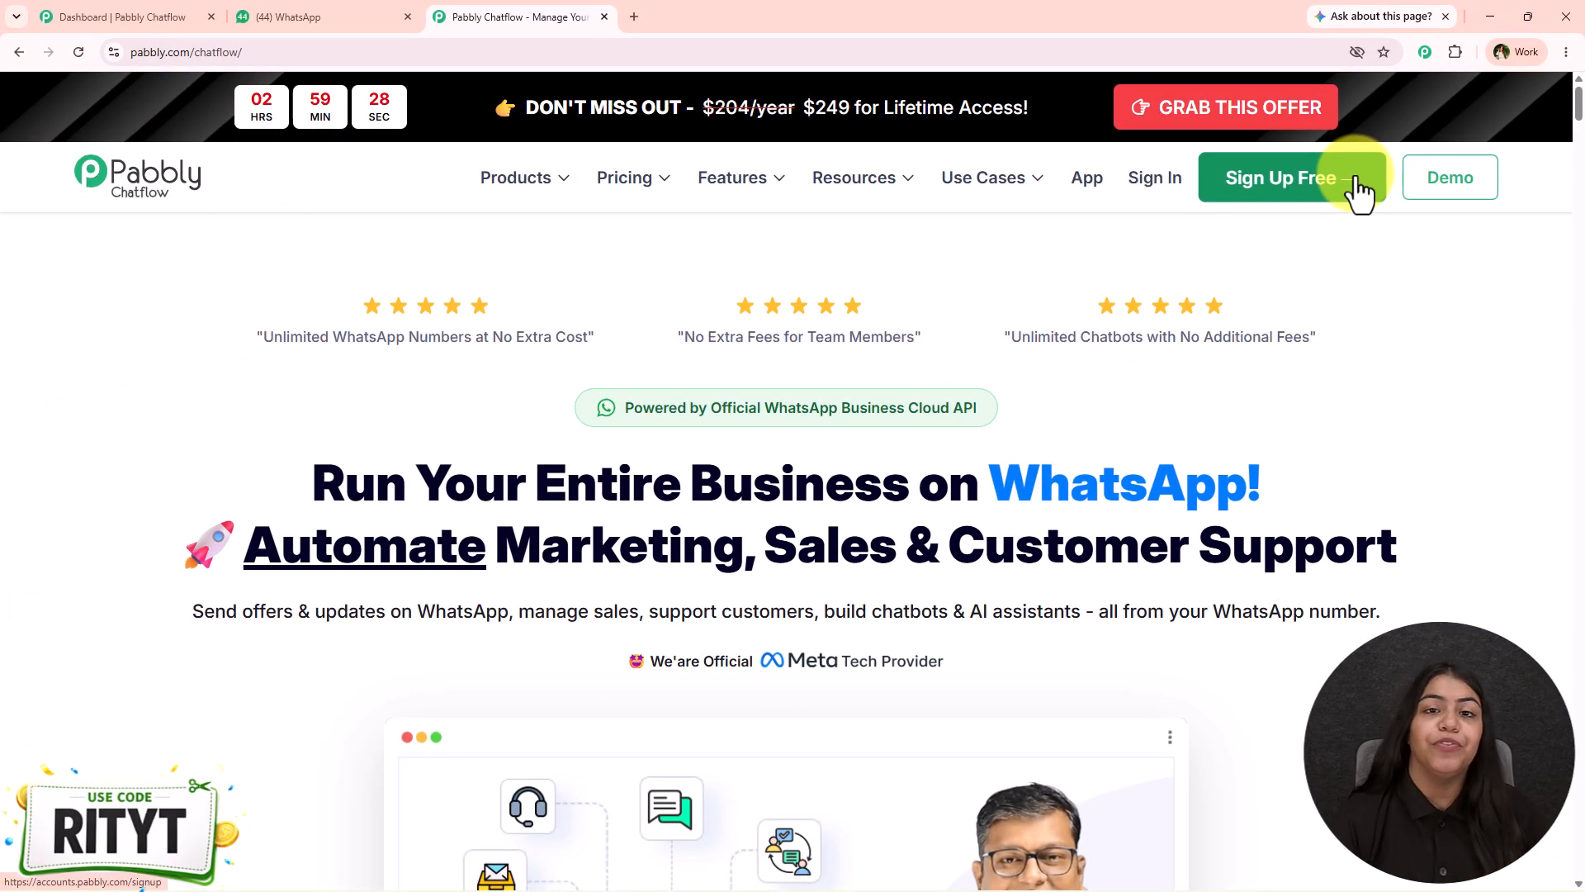
- Open the one-time offer's checkout for the 60,000-credit plan, apply coupon code RITYT, and close the checkout
left_click(1319, 107)
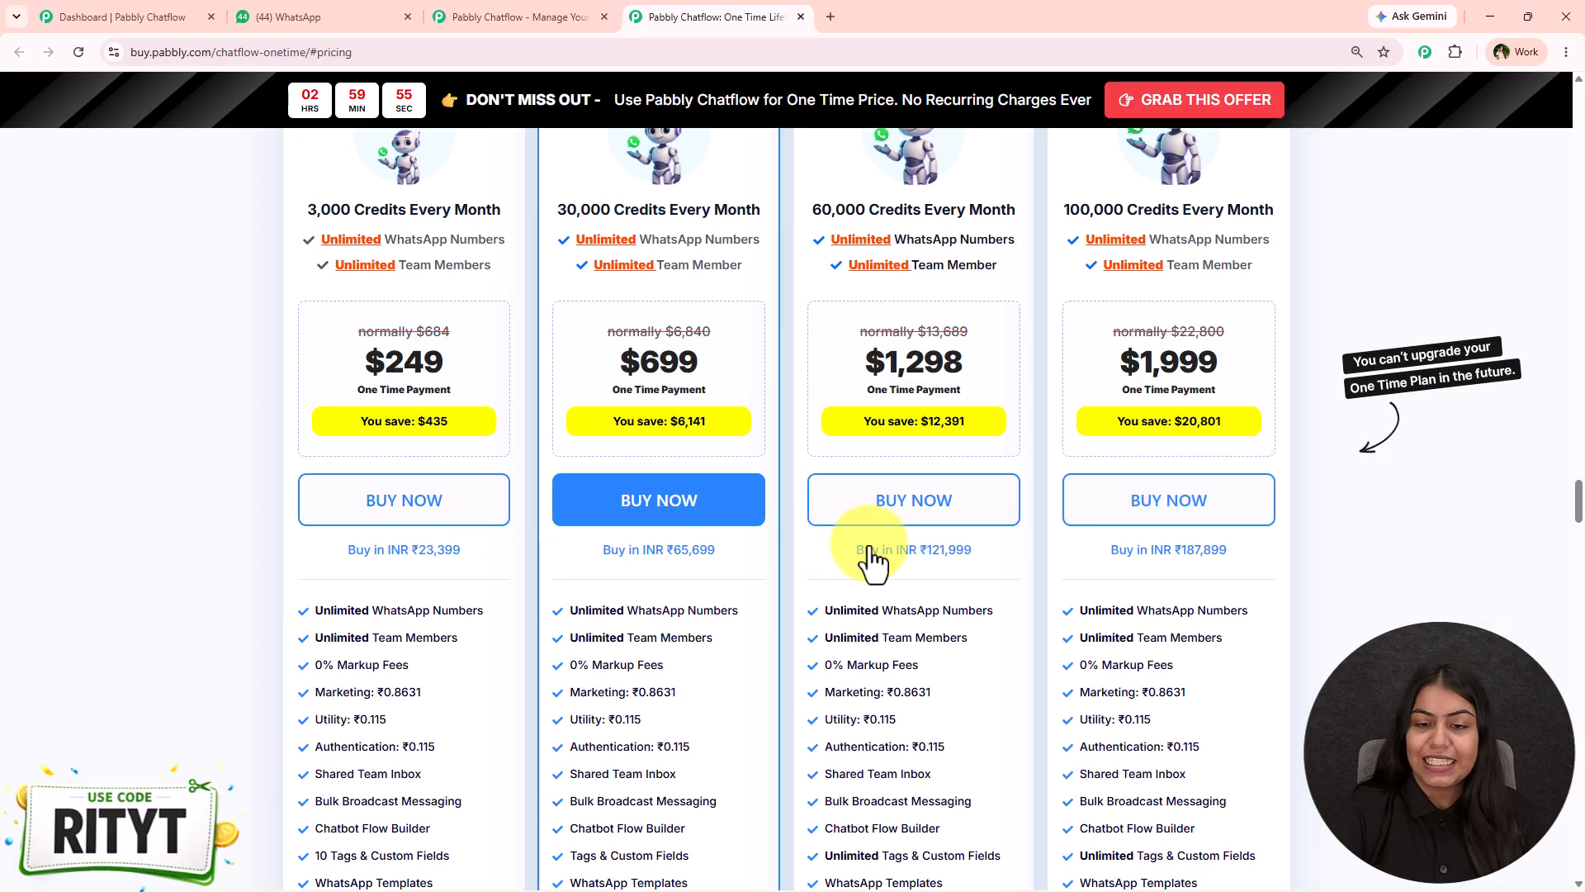
left_click(928, 504)
left_click(752, 529)
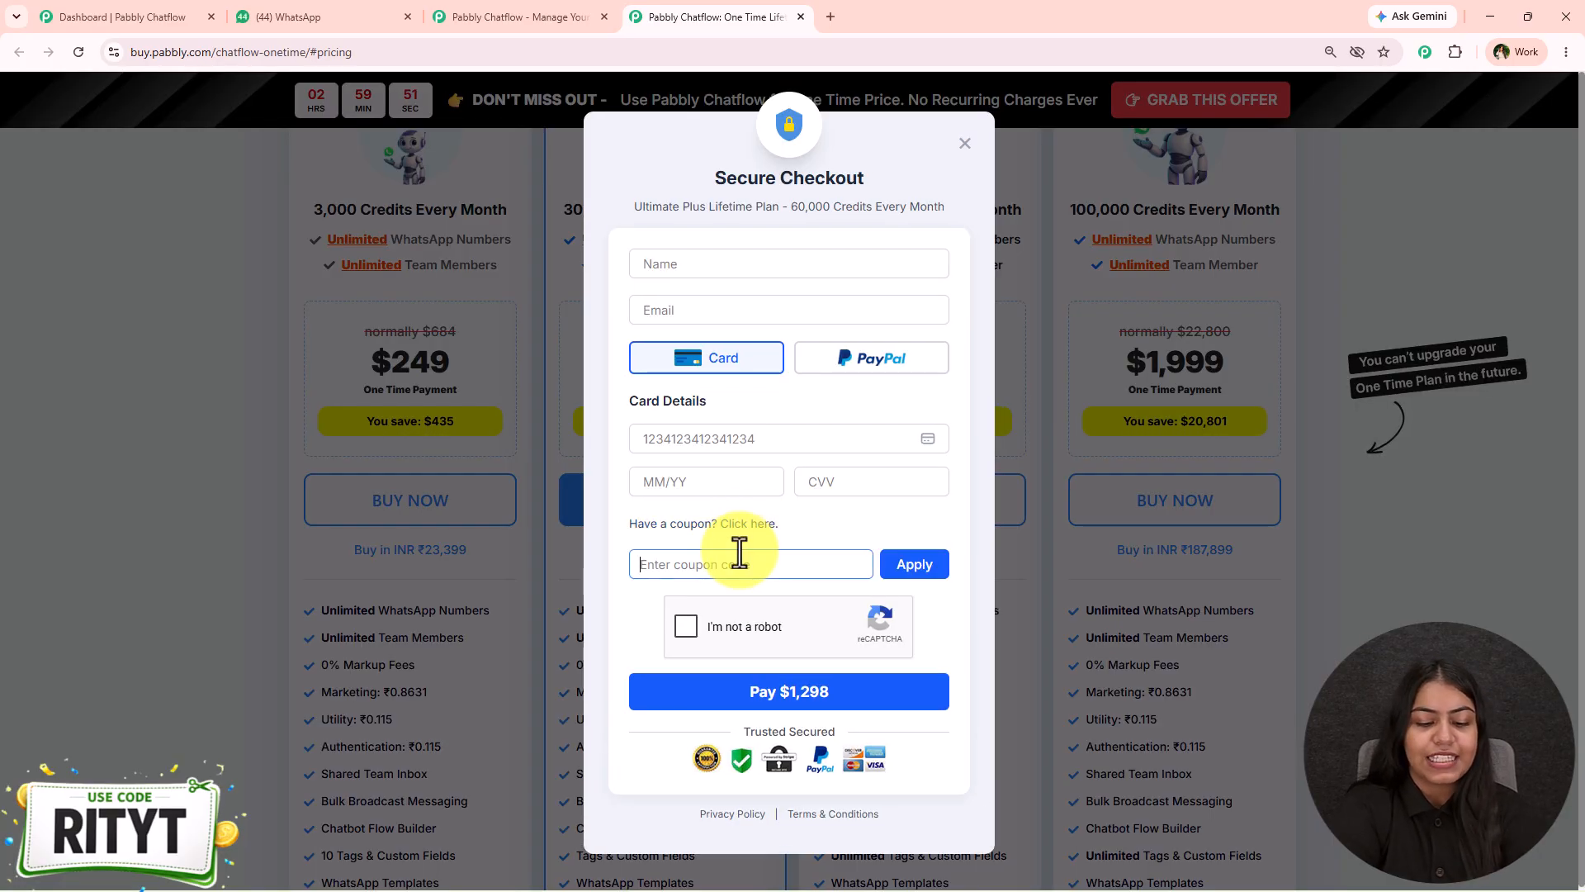
key("Return")
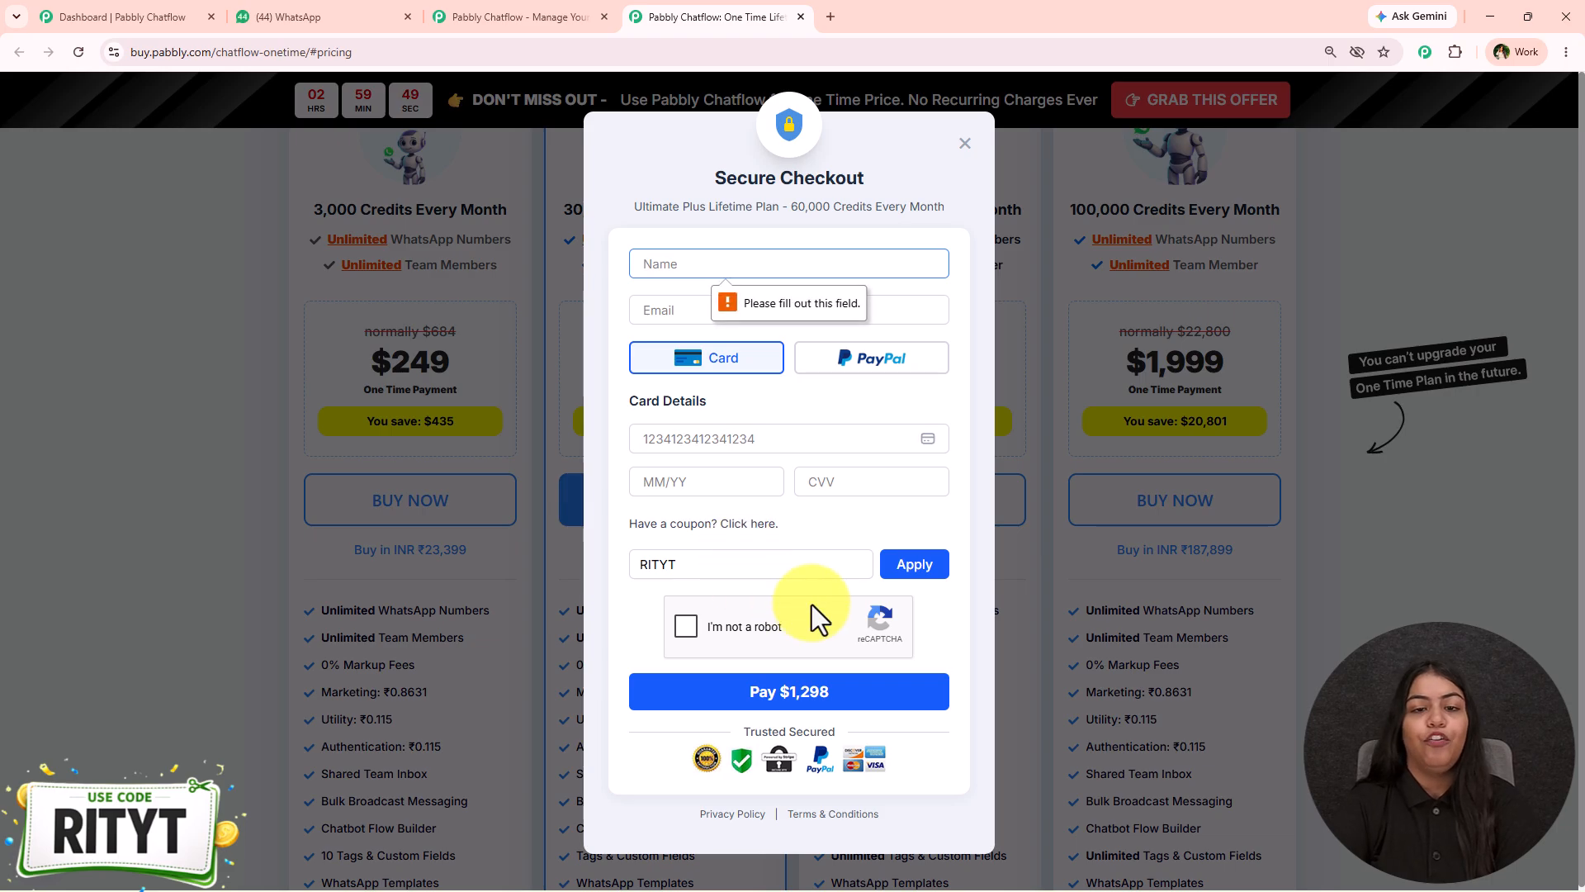
left_click(909, 561)
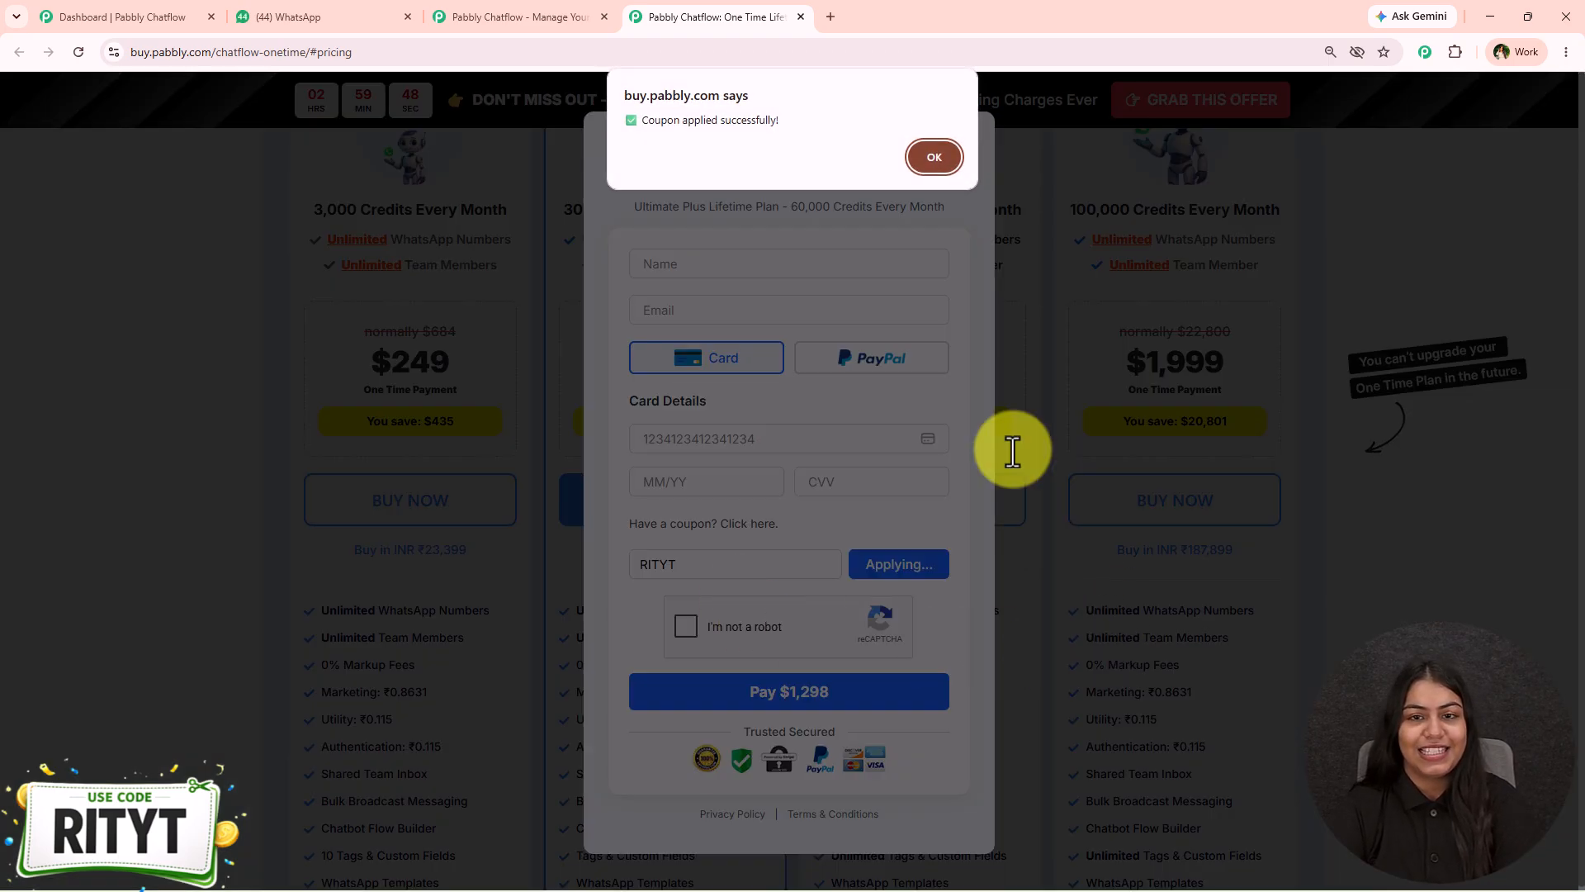
left_click(930, 168)
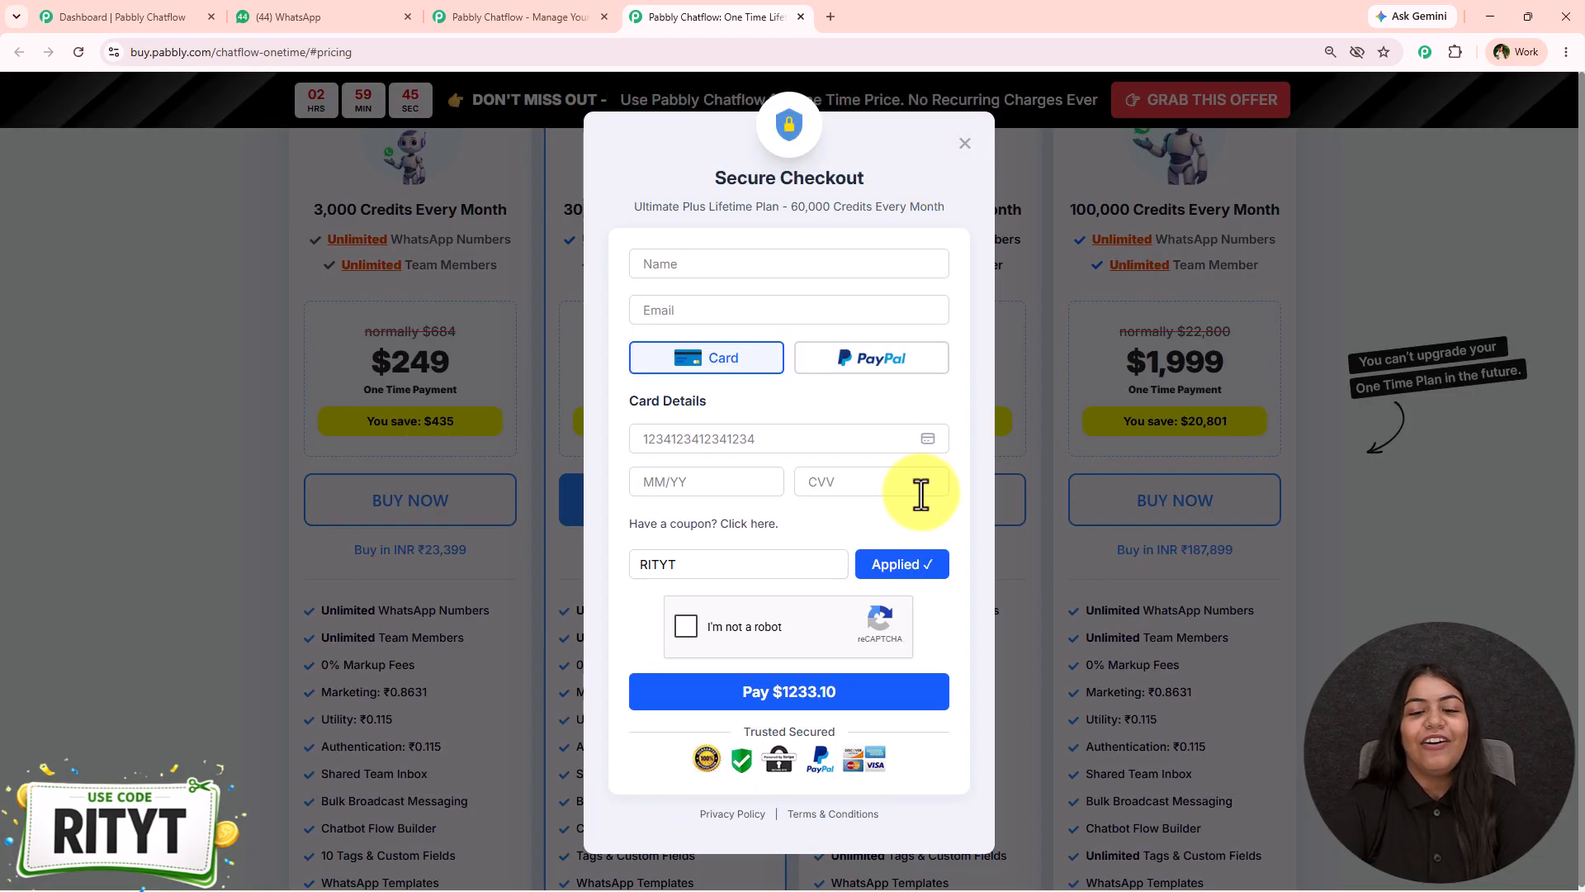
left_click(1123, 621)
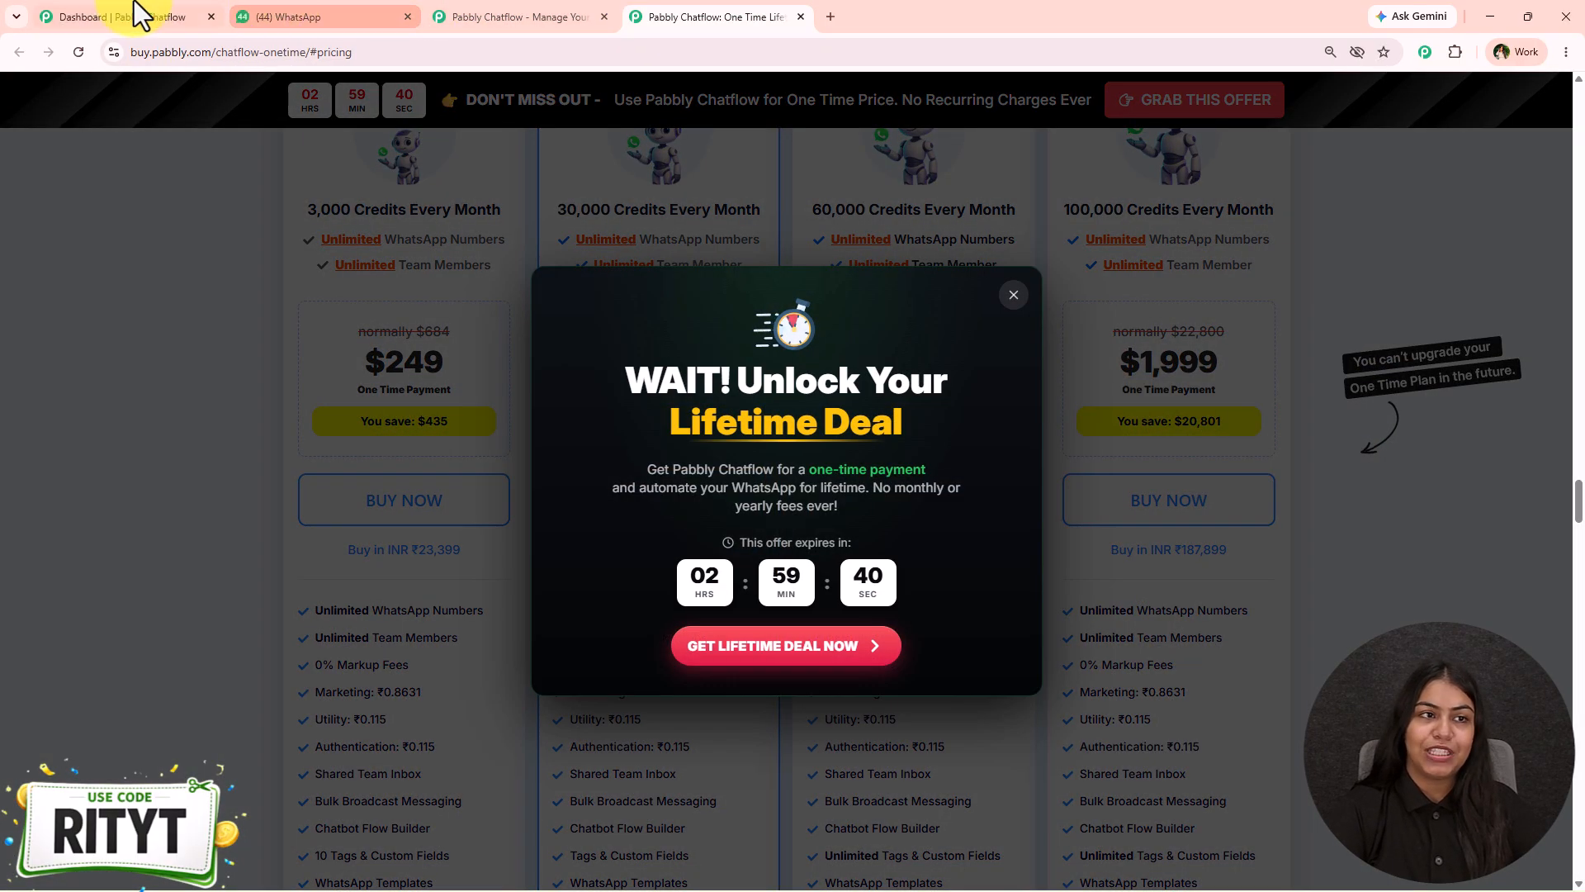
- Return to the Pabbly Chatflow dashboard and view the list of connected WhatsApp numbers
left_click(132, 17)
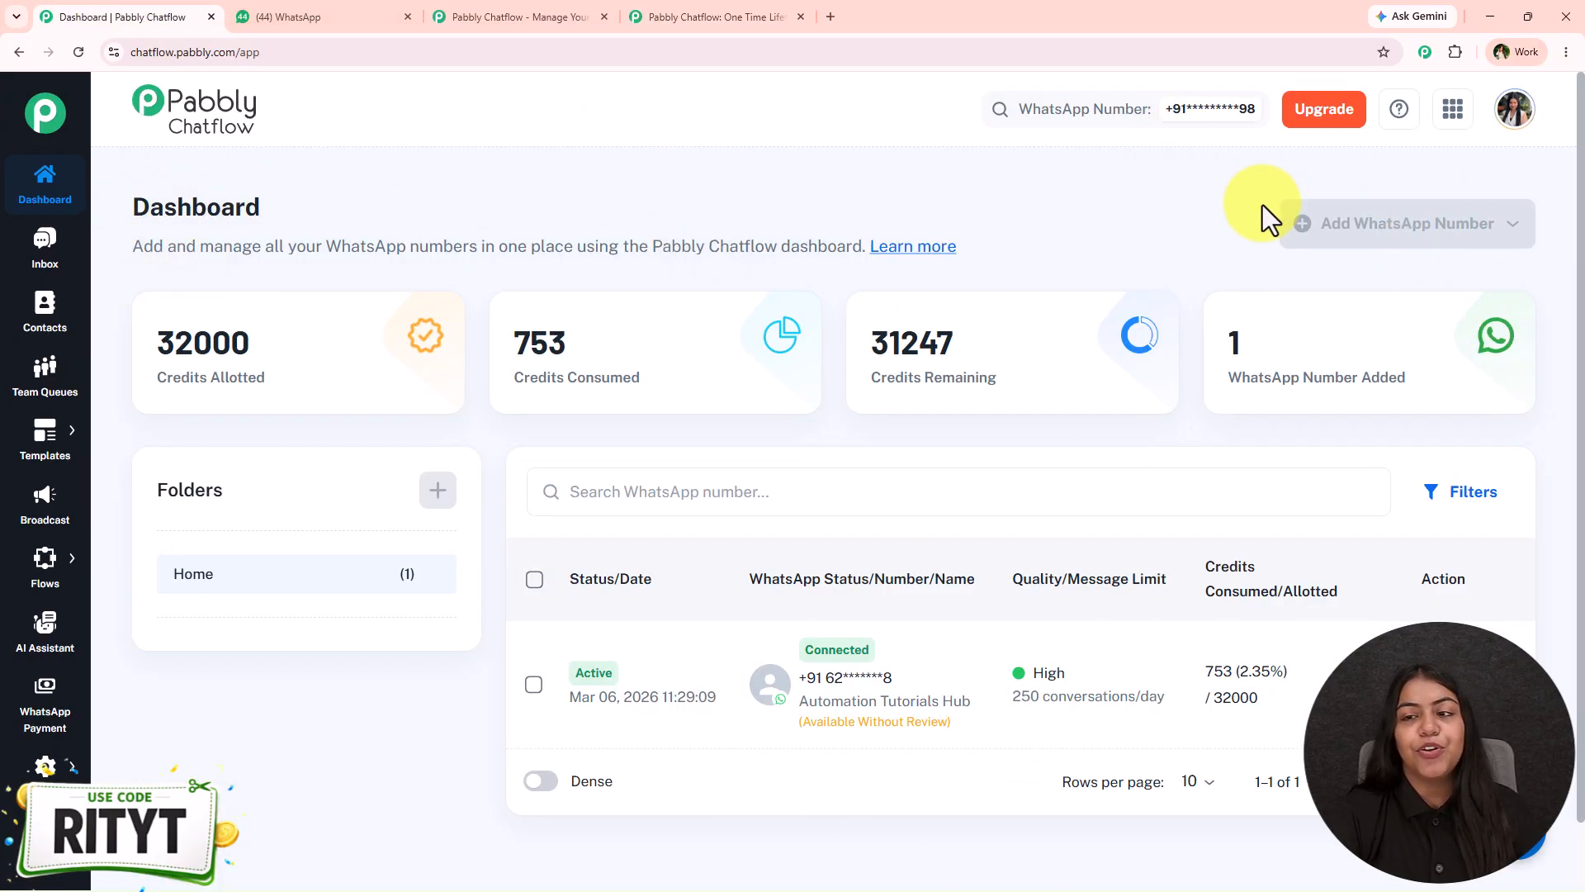
left_click(1073, 108)
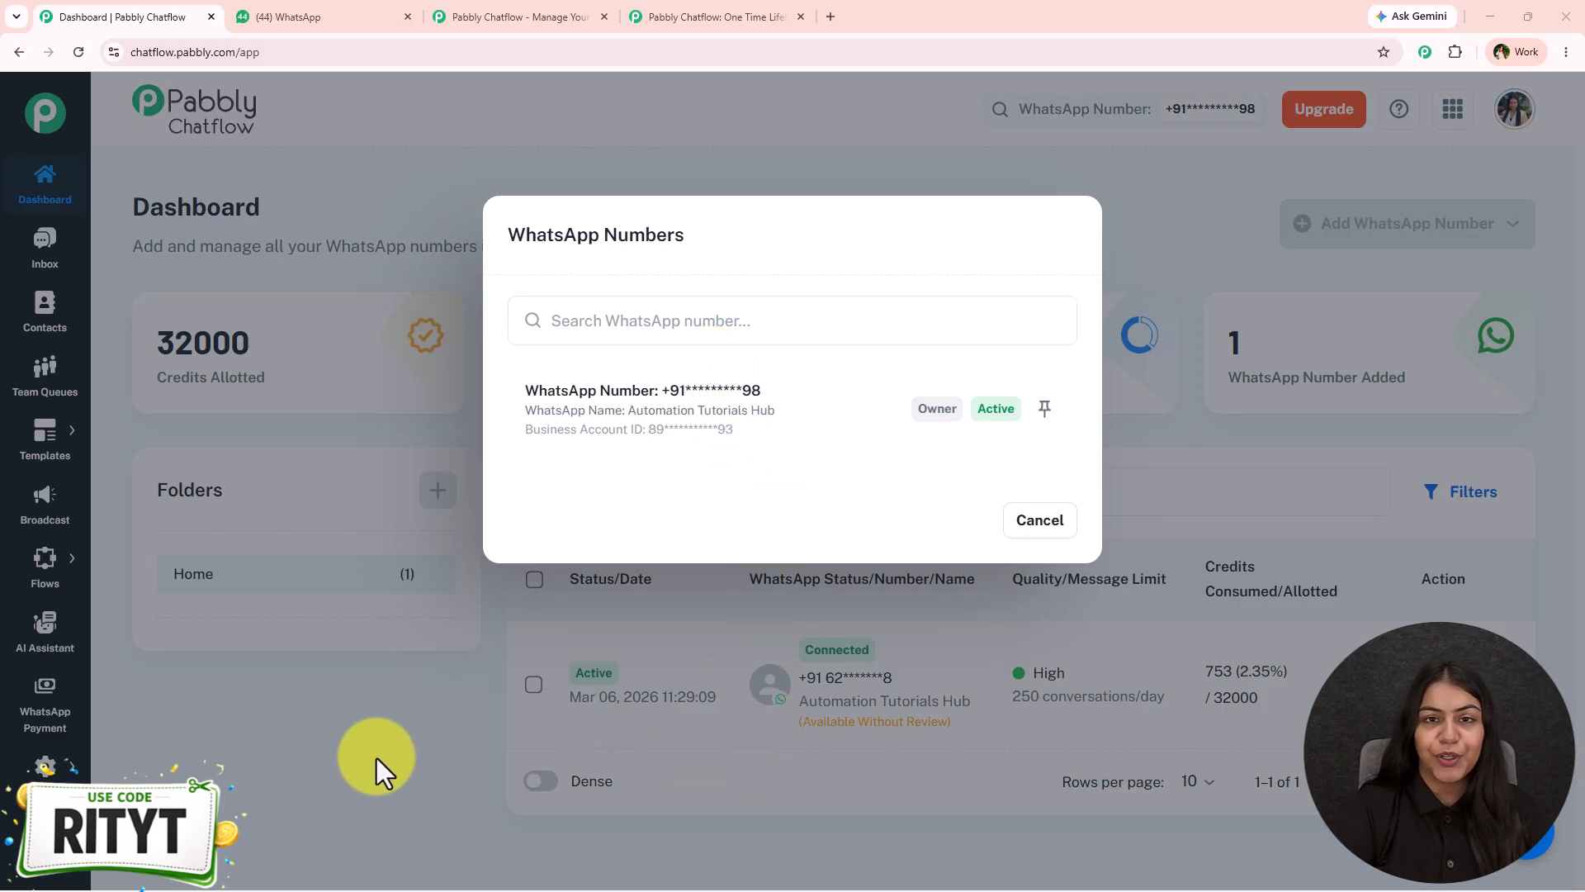
left_click(376, 758)
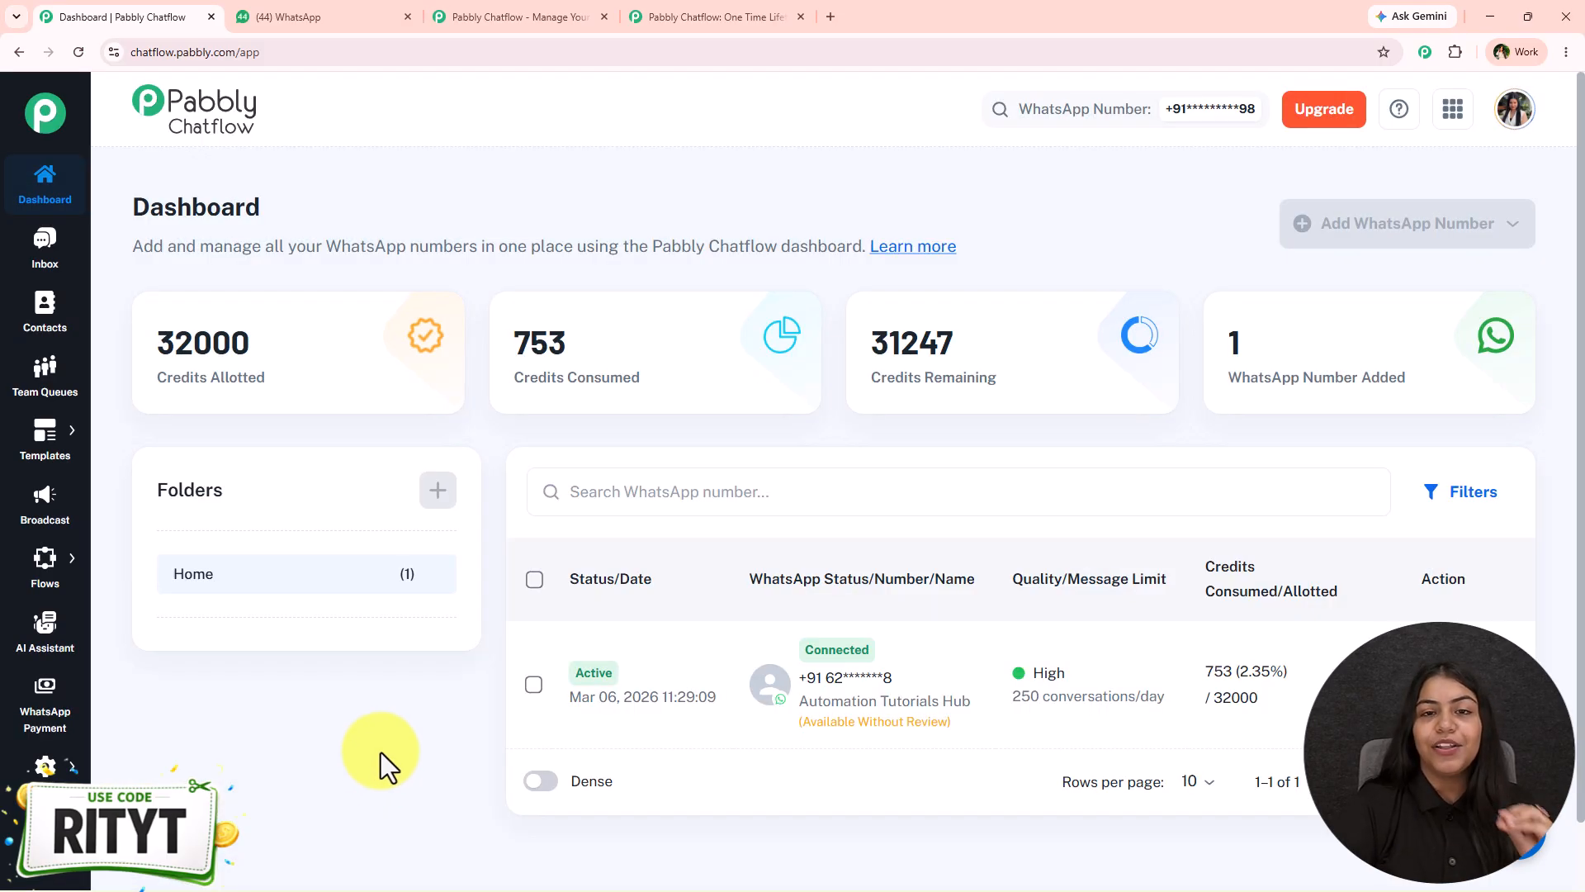
- Start a new WhatsApp broadcast with the Broadcast Campaign type
left_click(46, 528)
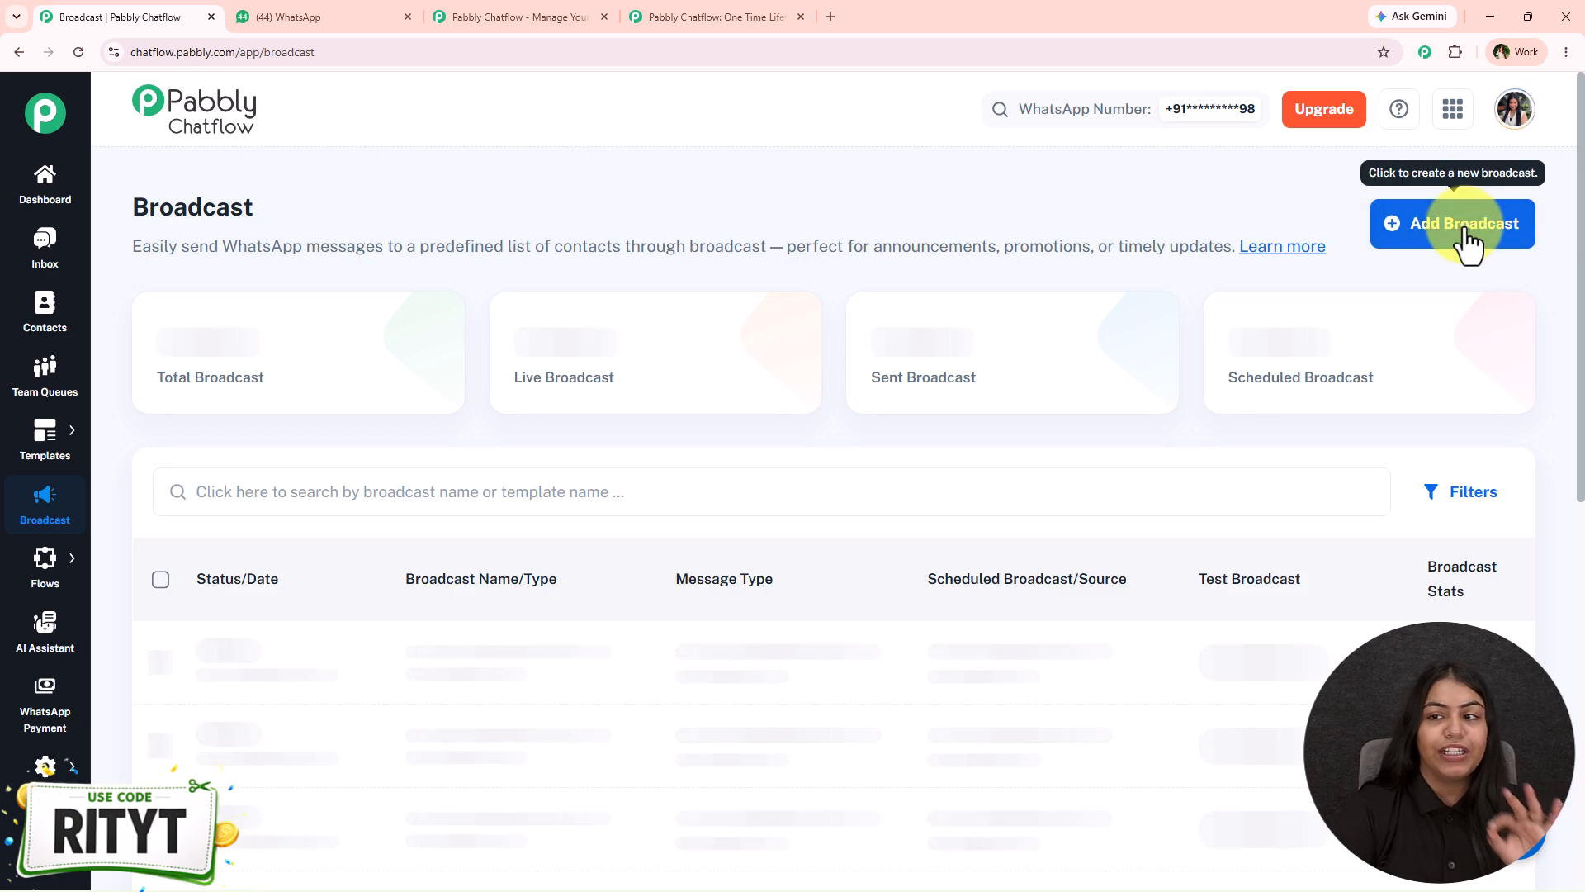
left_click(1463, 233)
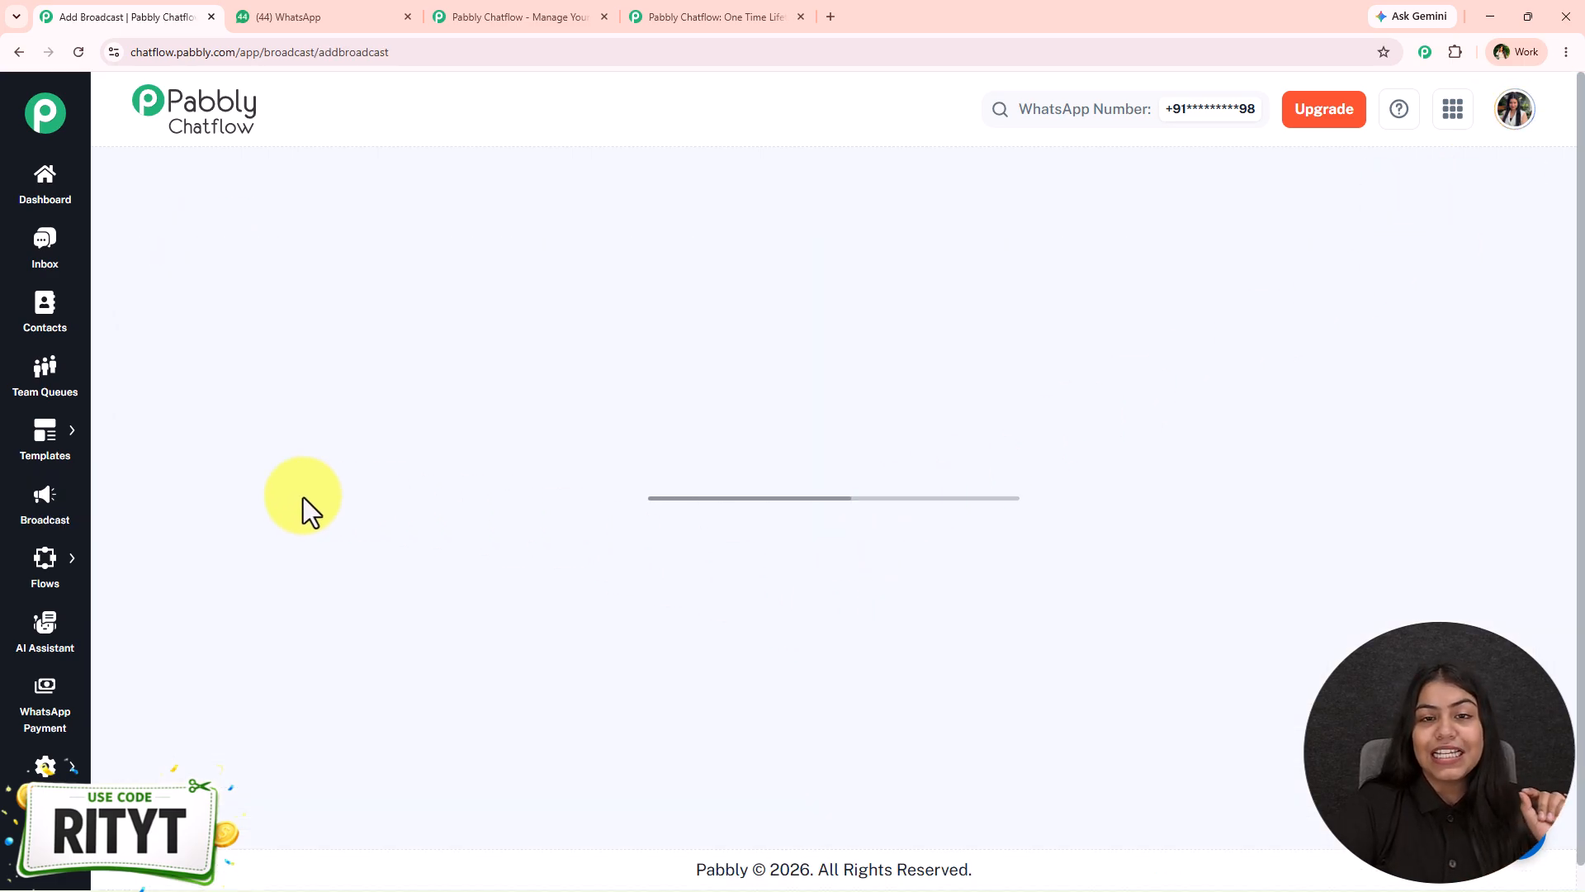
left_click(265, 446)
- Name the broadcast "AI Productivity Masterclass", copying the title from the webinar invitation in the WhatsApp chat
left_click(341, 560)
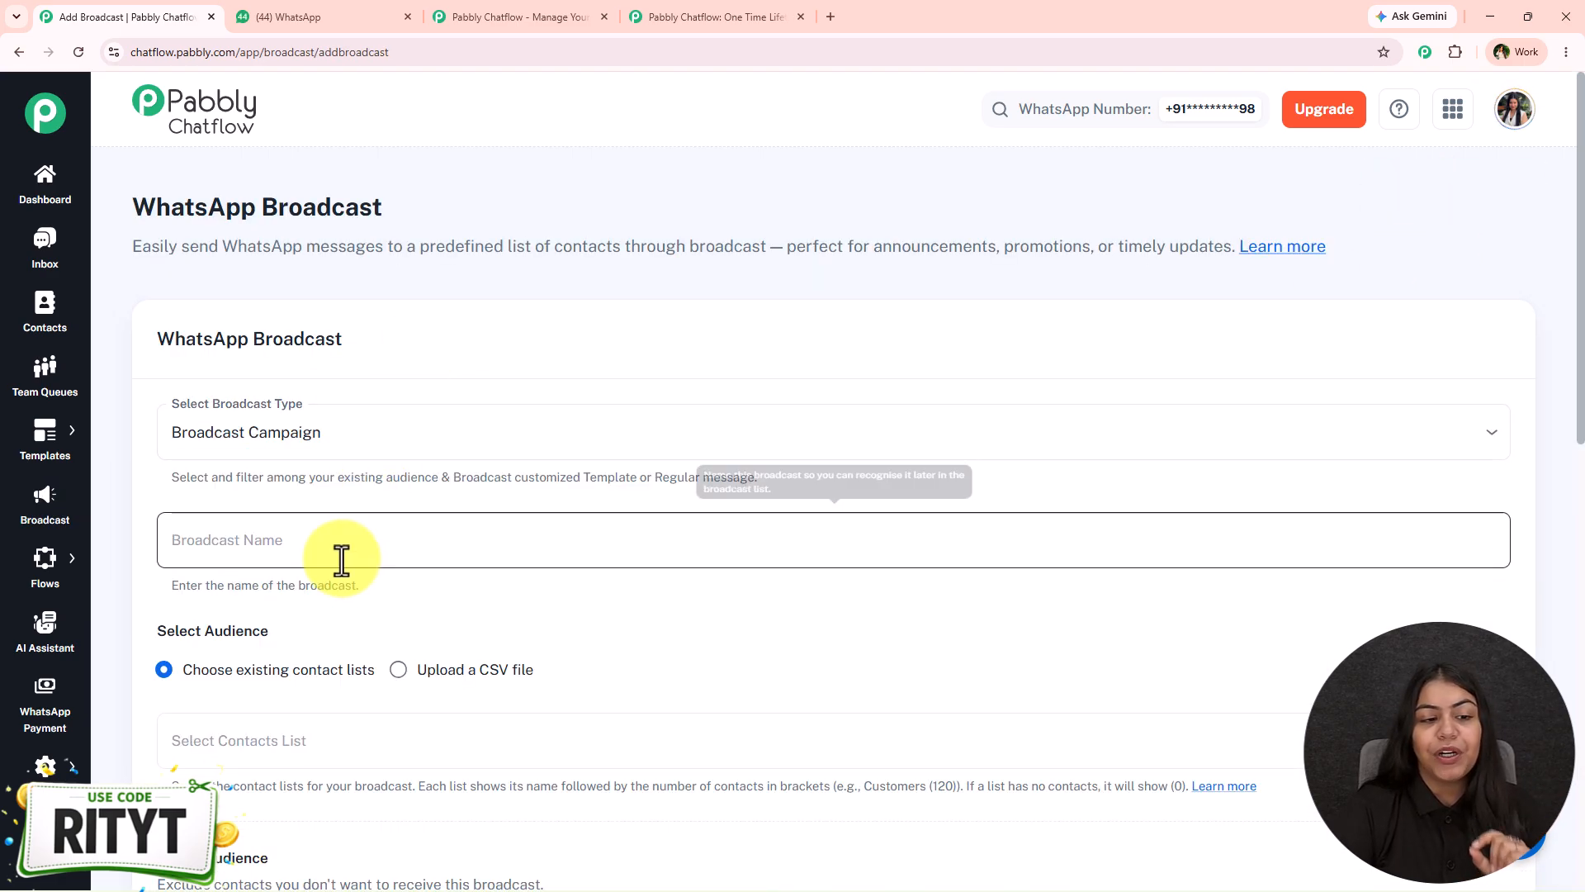
left_click(364, 18)
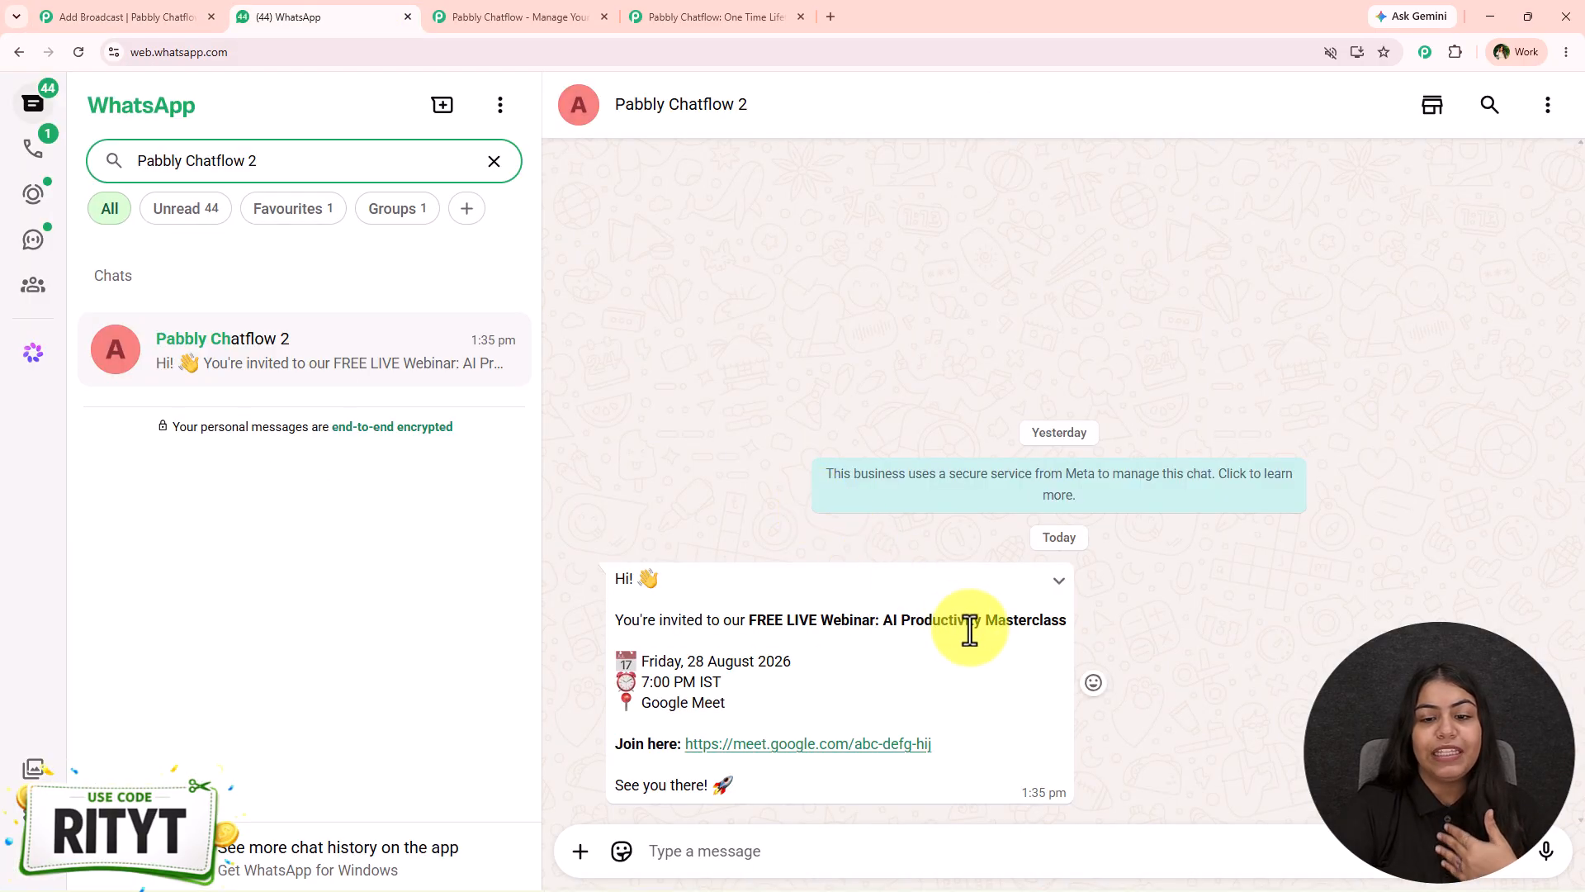
left_click_drag(883, 619, 1107, 630)
key("ctrl+c")
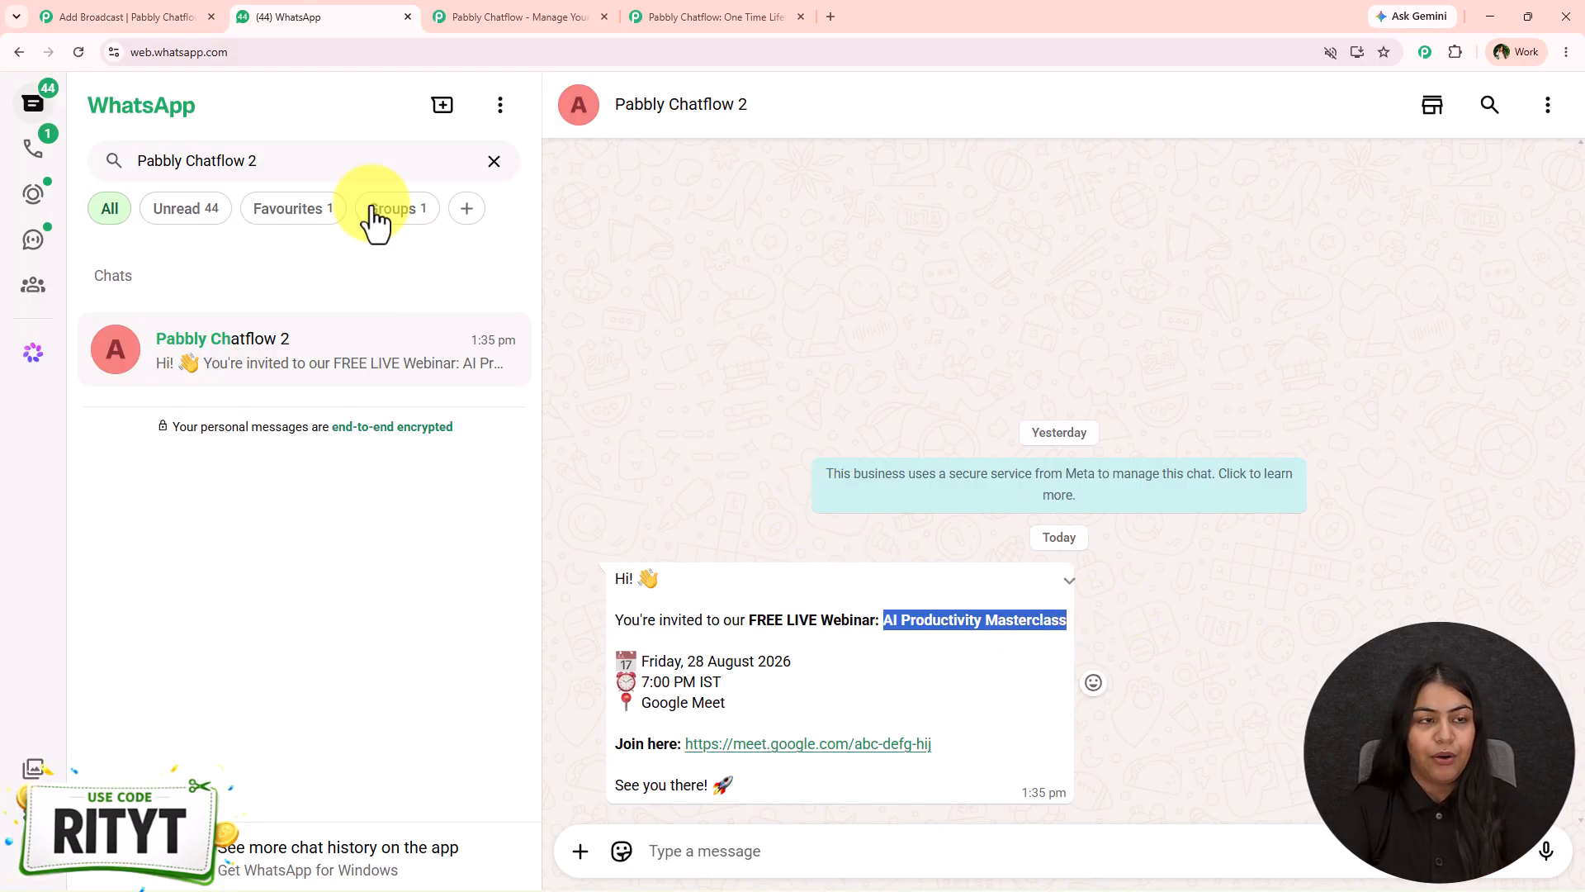
left_click(124, 16)
key("ctrl+v")
- Preview the CSV file upload option for the audience and switch back to existing contact lists
scroll(309, 467, "down", 2)
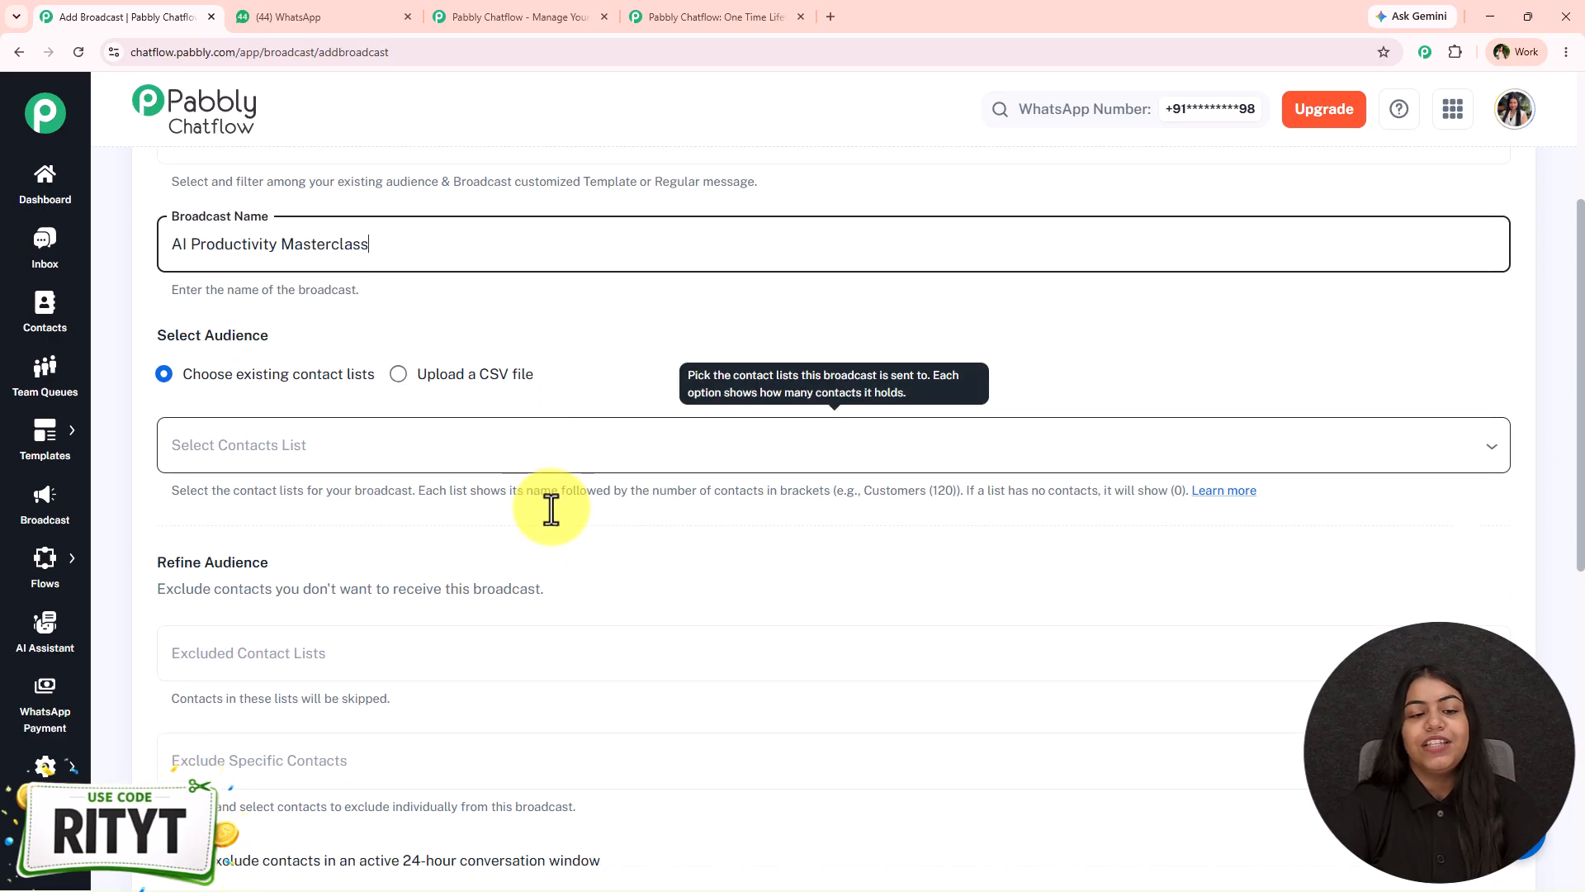
scroll(551, 509, "down", 2)
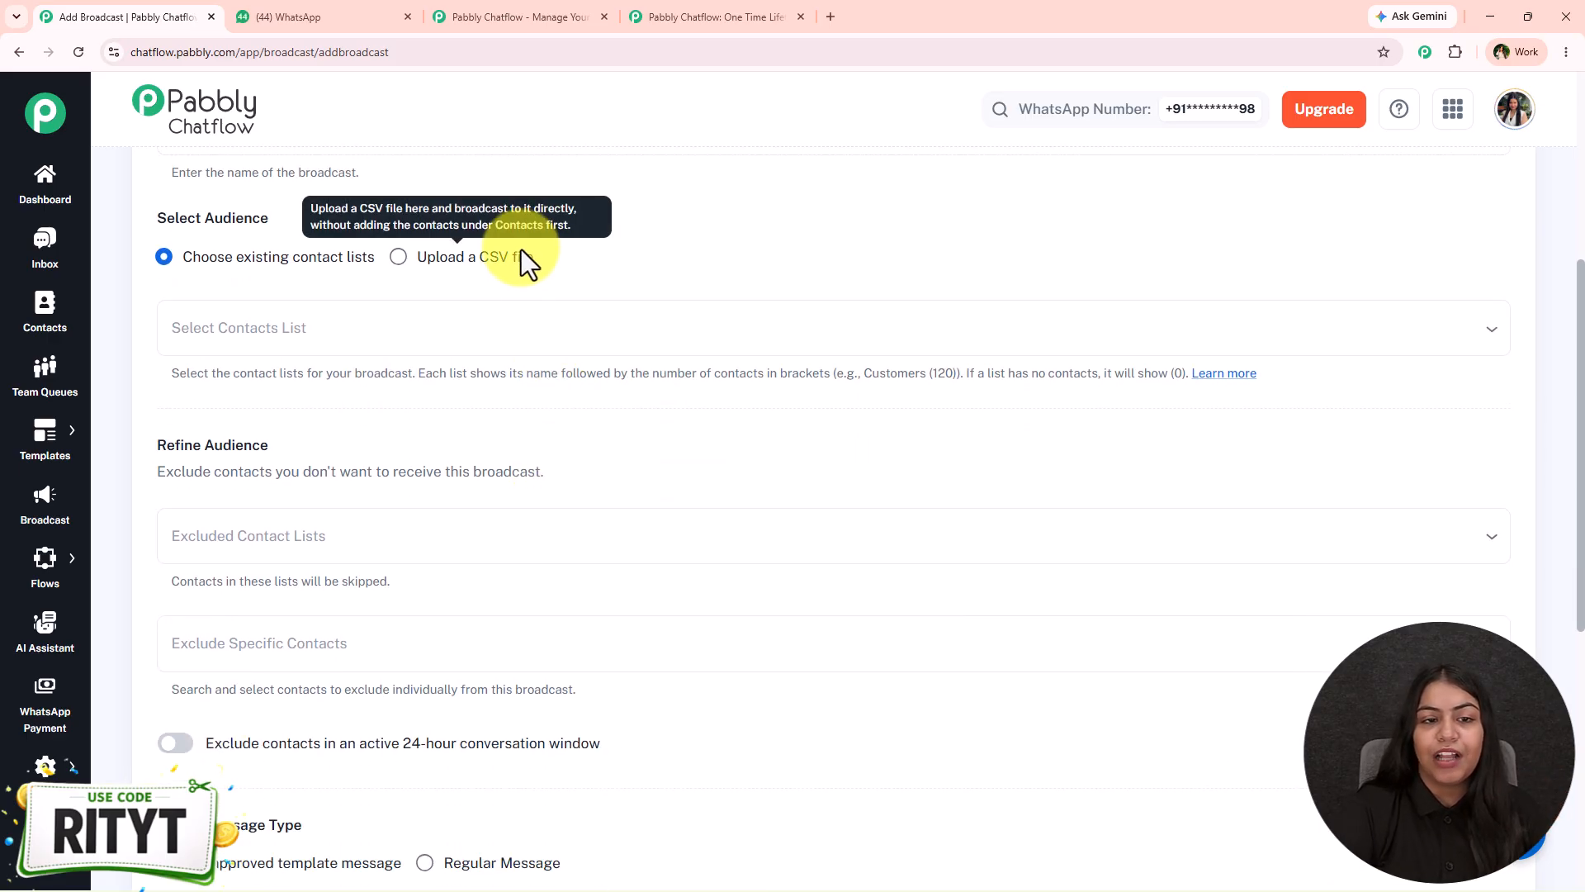
left_click(405, 259)
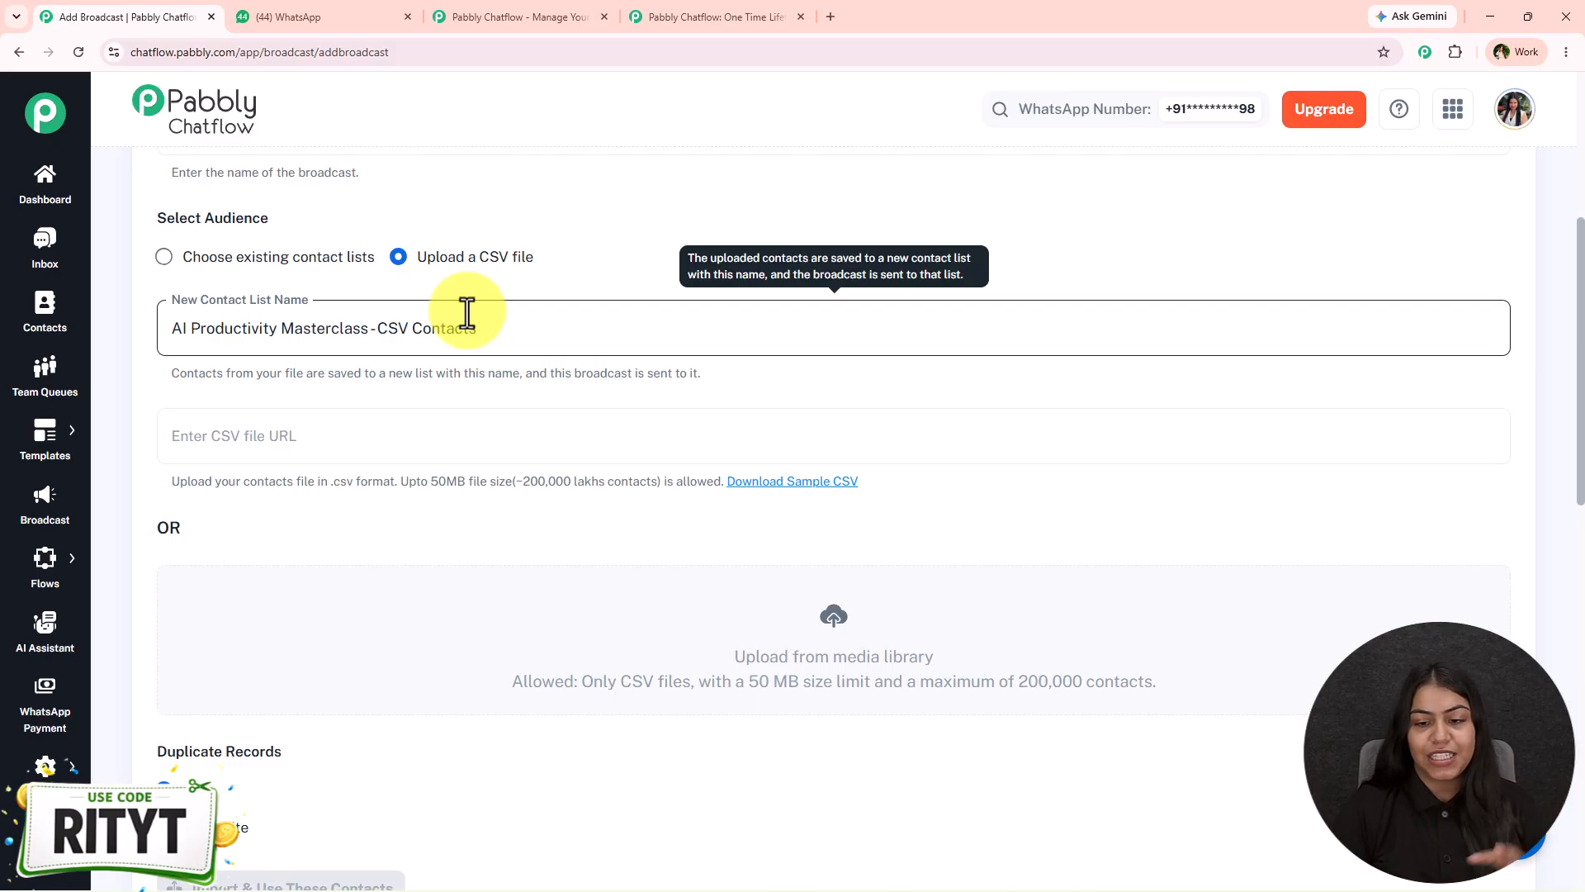
mouse_move(353, 269)
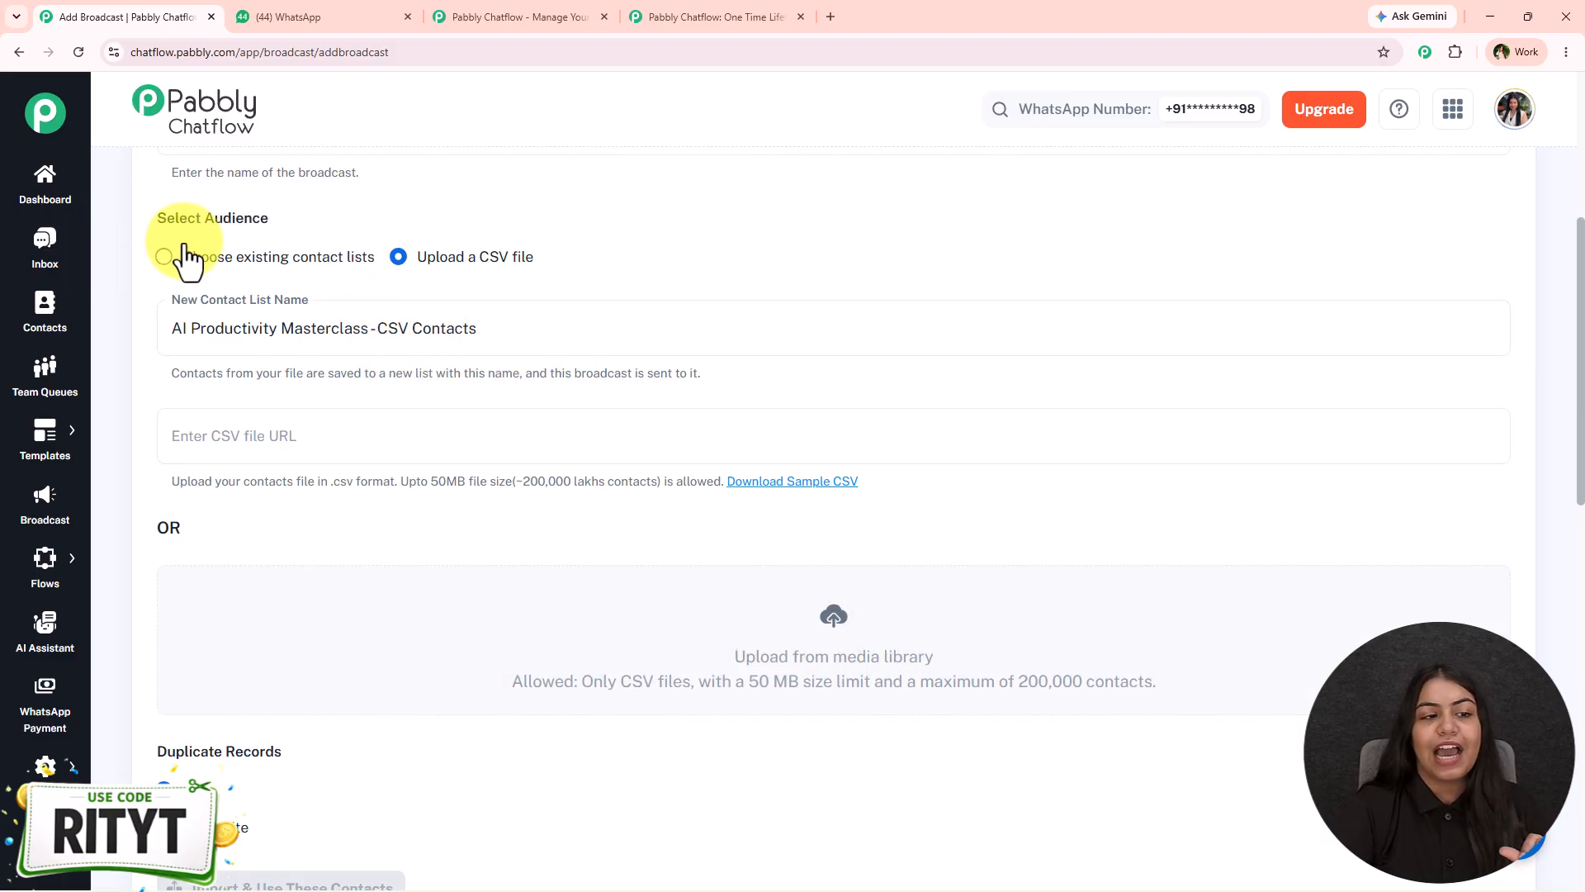
left_click(168, 265)
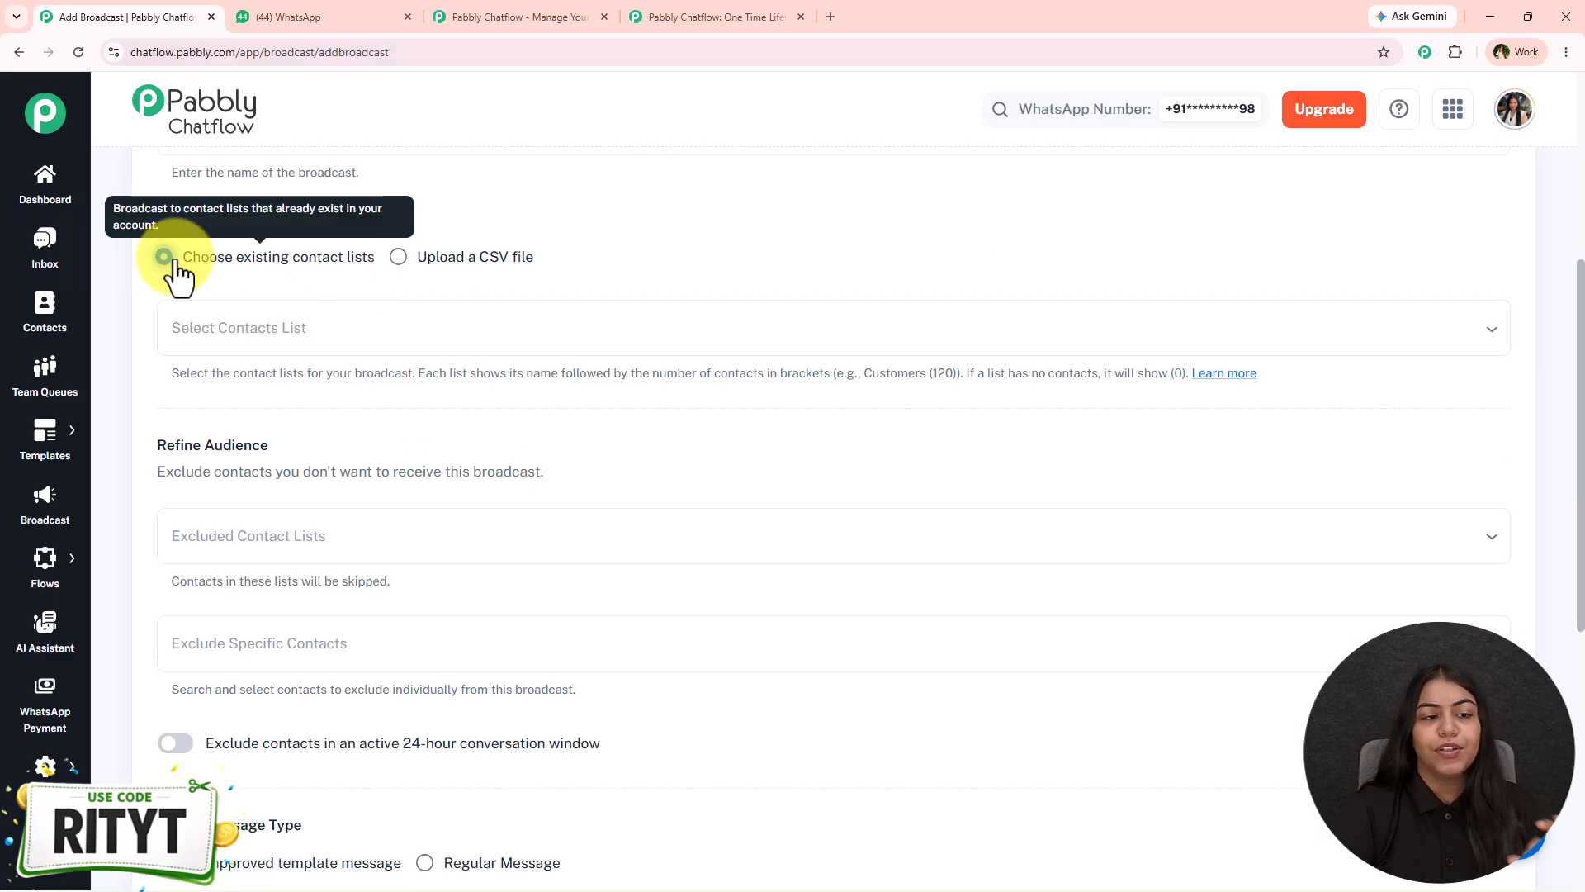
- Select the Daily Updates contact list as the broadcast audience
left_click(258, 347)
scroll(243, 609, "down", 3)
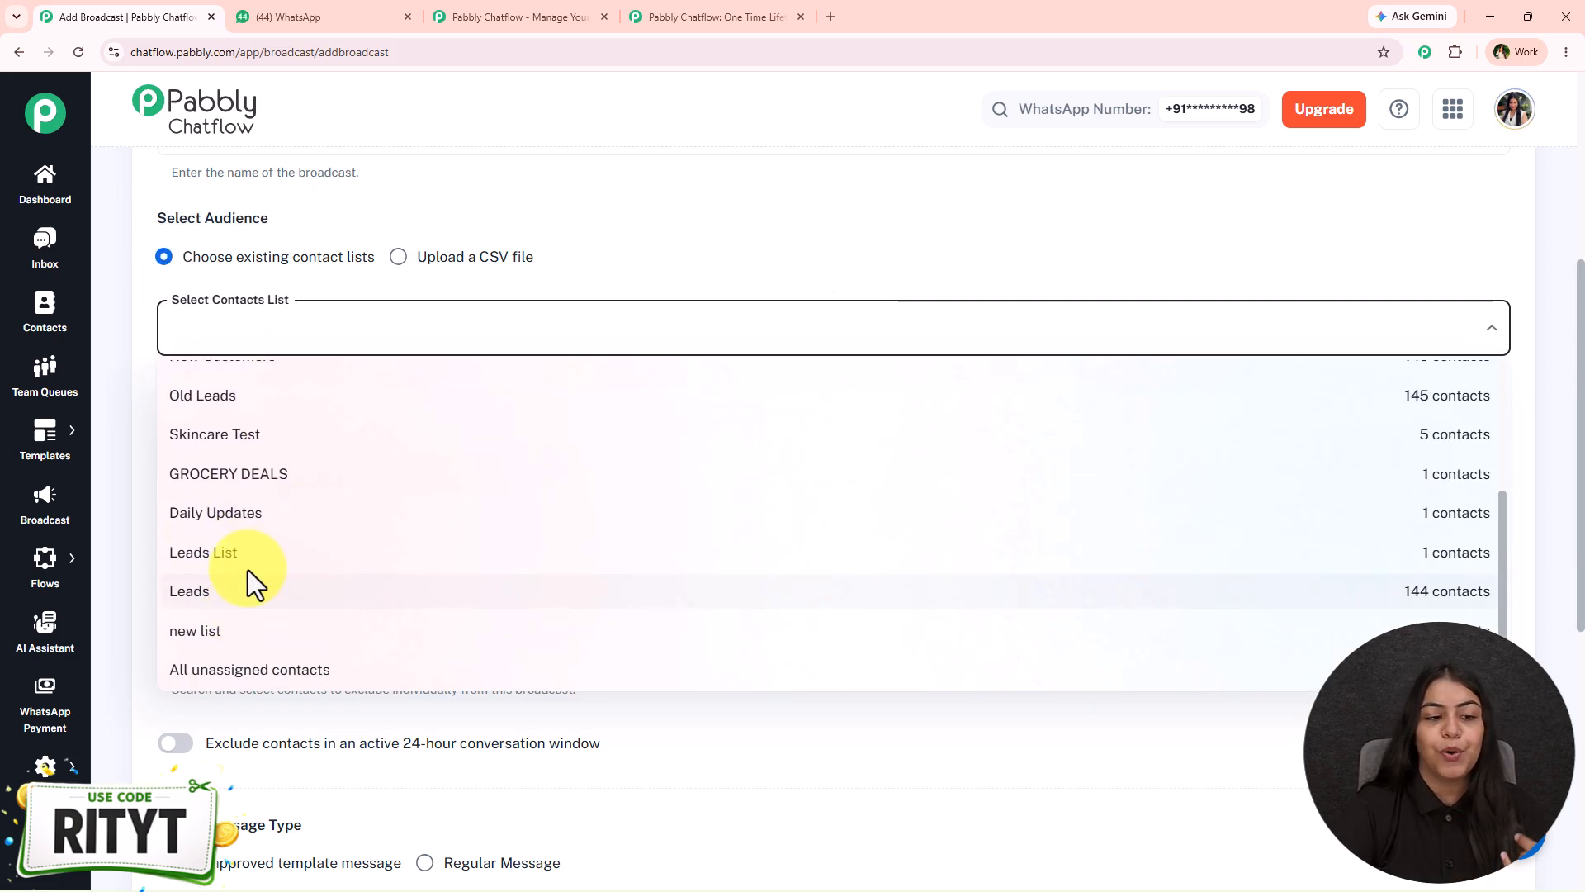
left_click(262, 520)
left_click(397, 281)
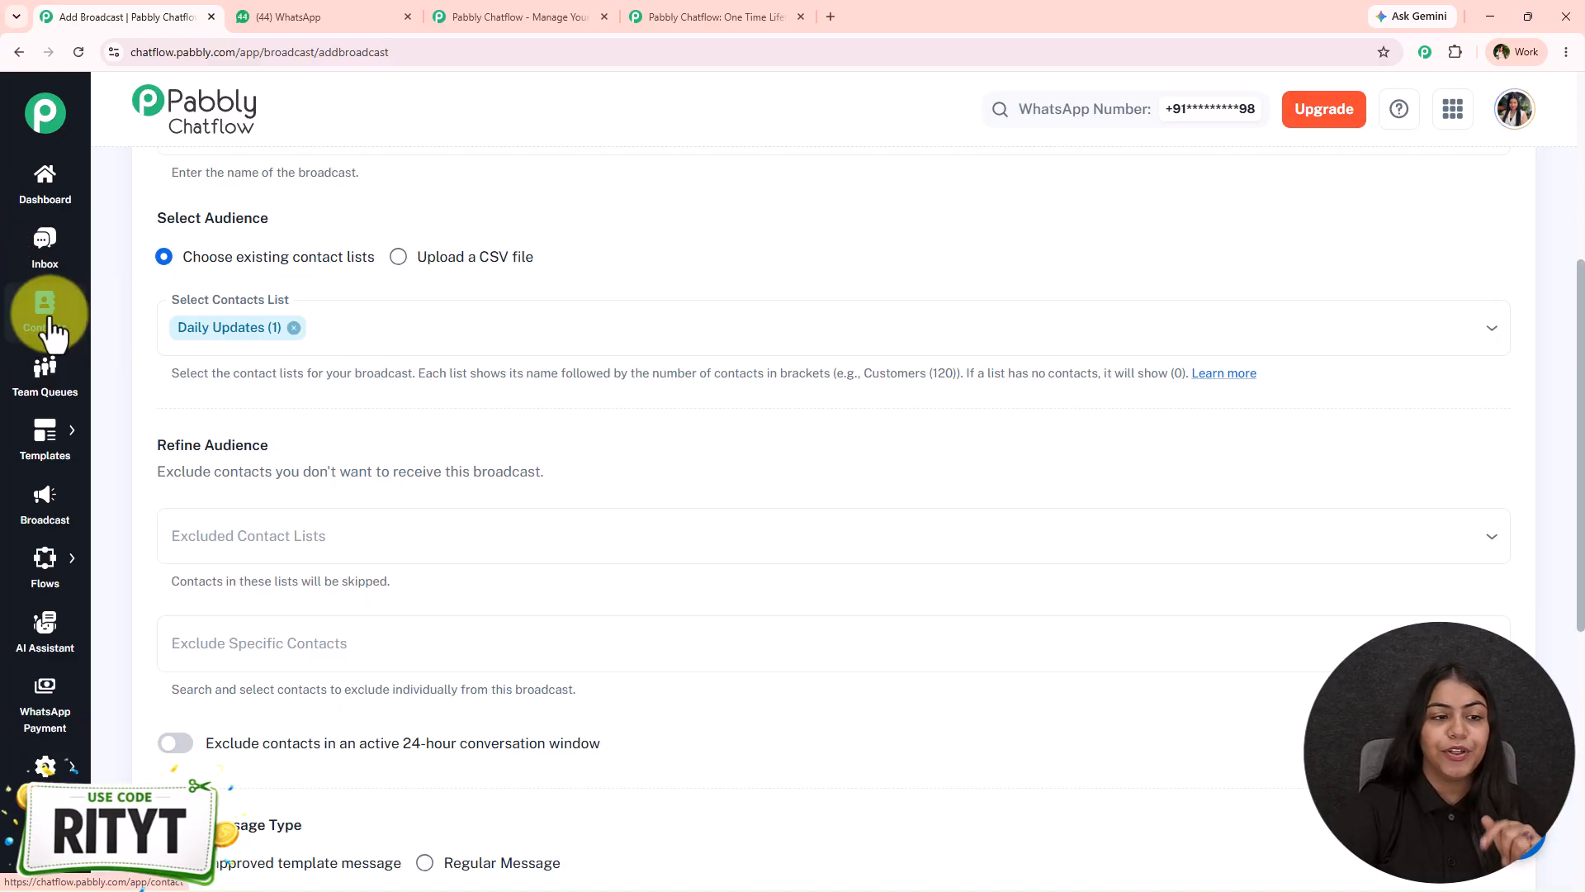
- Exclude all other contact lists from the broadcast, from New Customers through All unassigned contacts
scroll(106, 578, "down", 2)
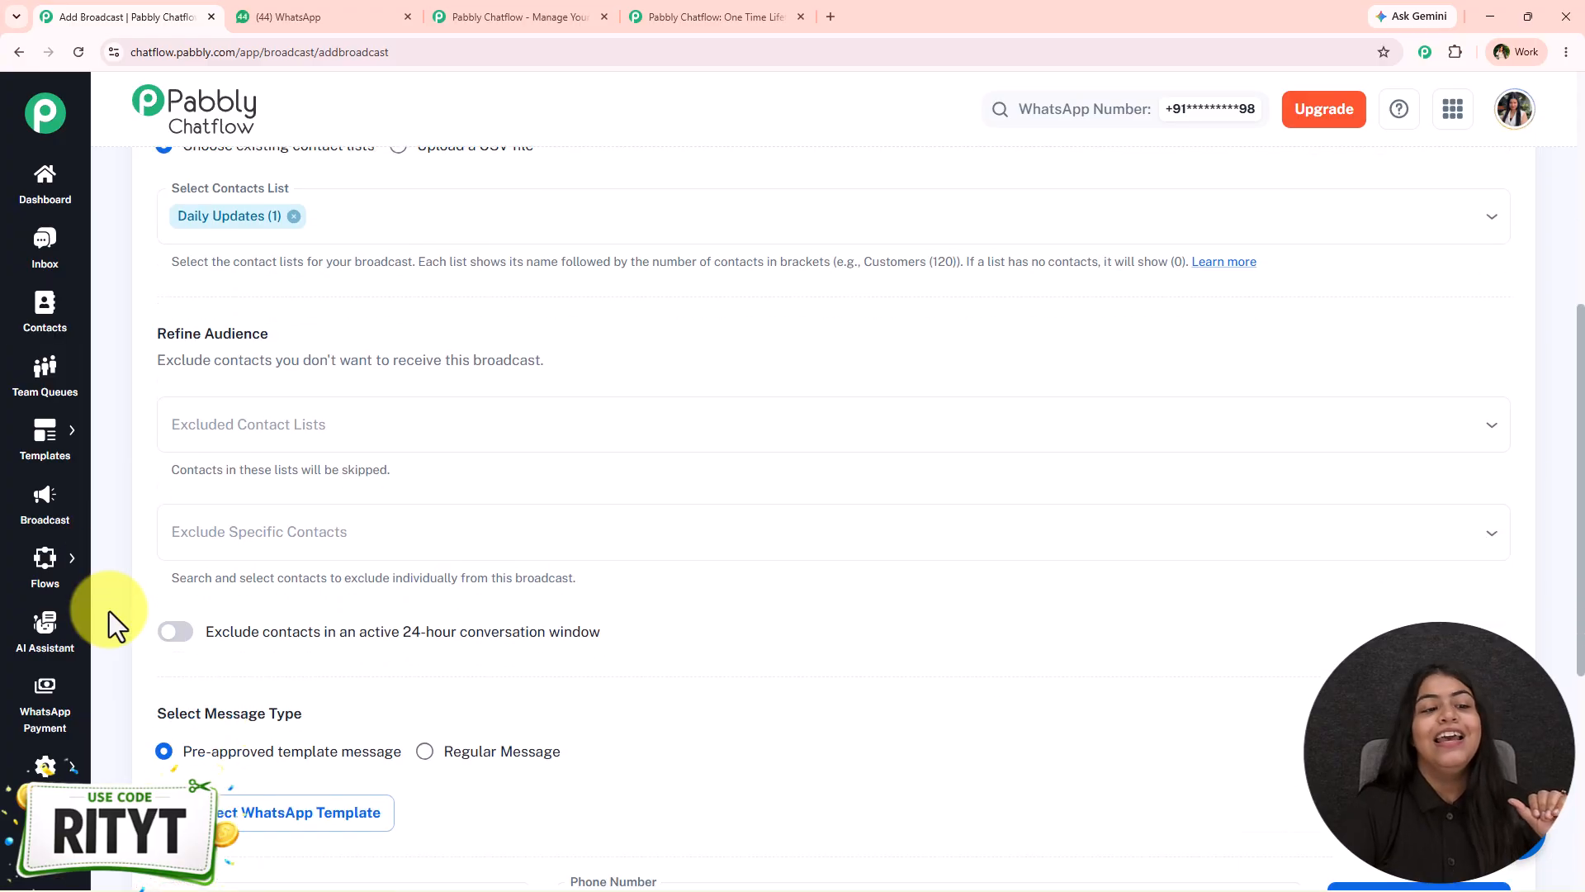
left_click(324, 365)
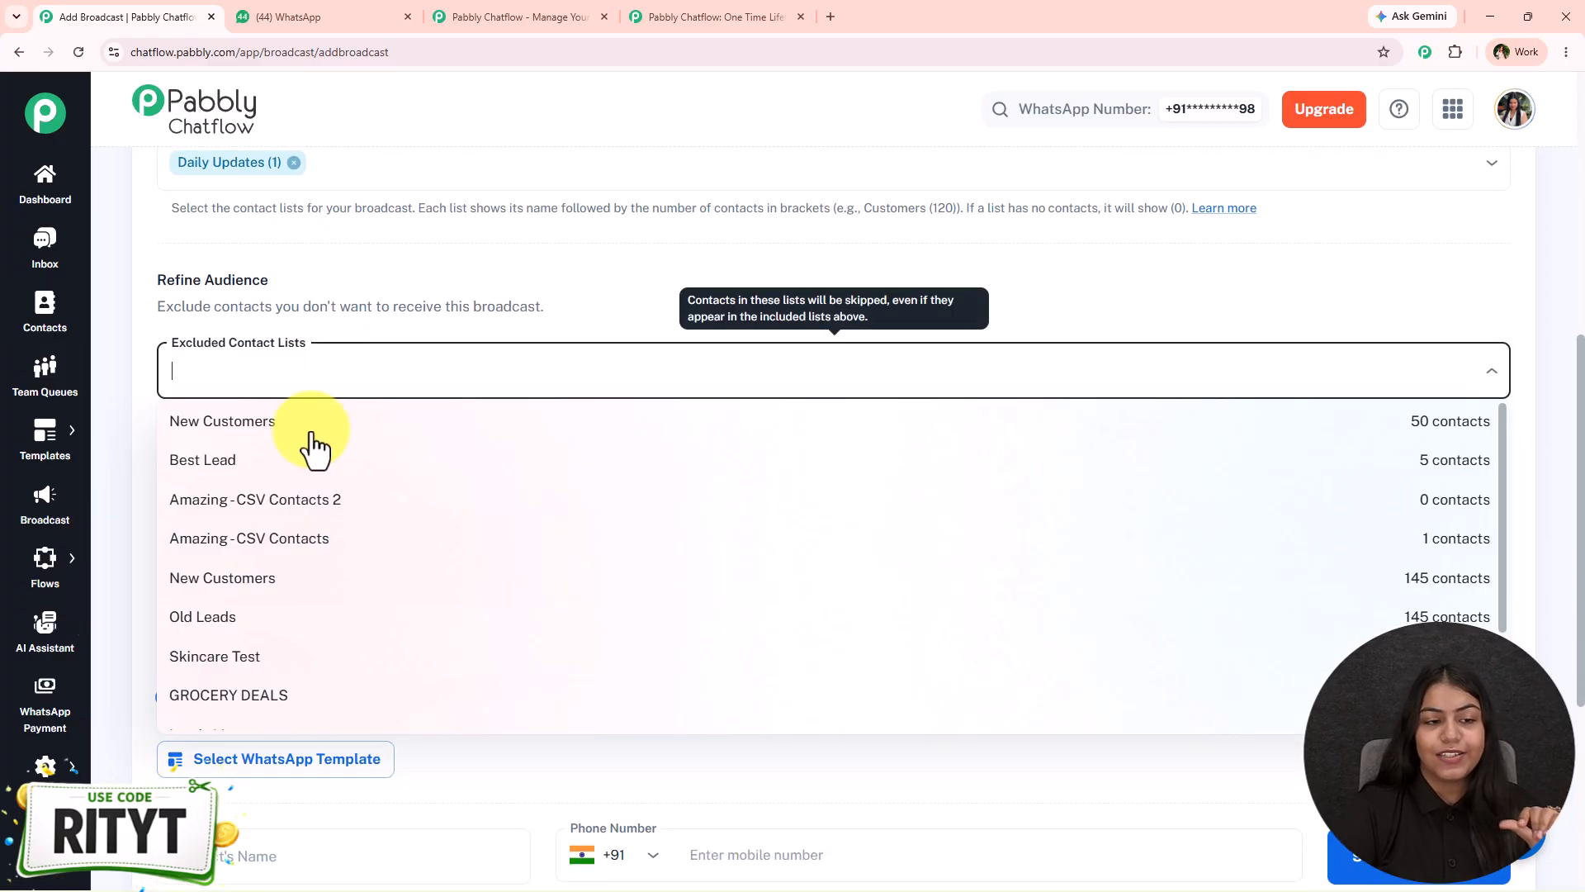
left_click(361, 432)
left_click(362, 433)
left_click(361, 425)
left_click(360, 425)
left_click(355, 425)
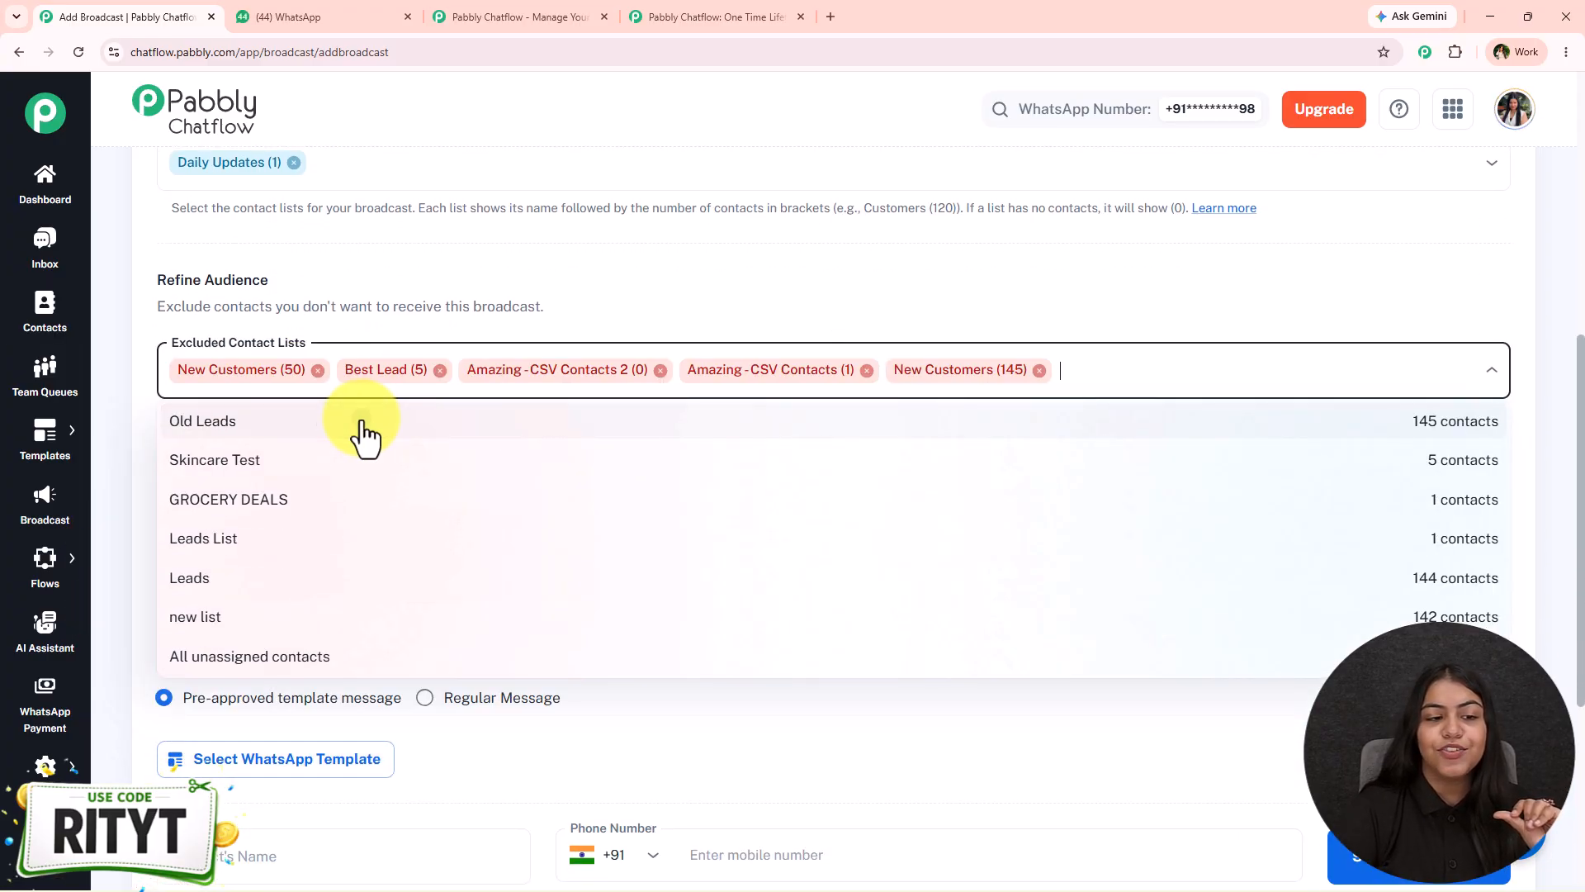
left_click(353, 424)
left_click(354, 423)
left_click(354, 421)
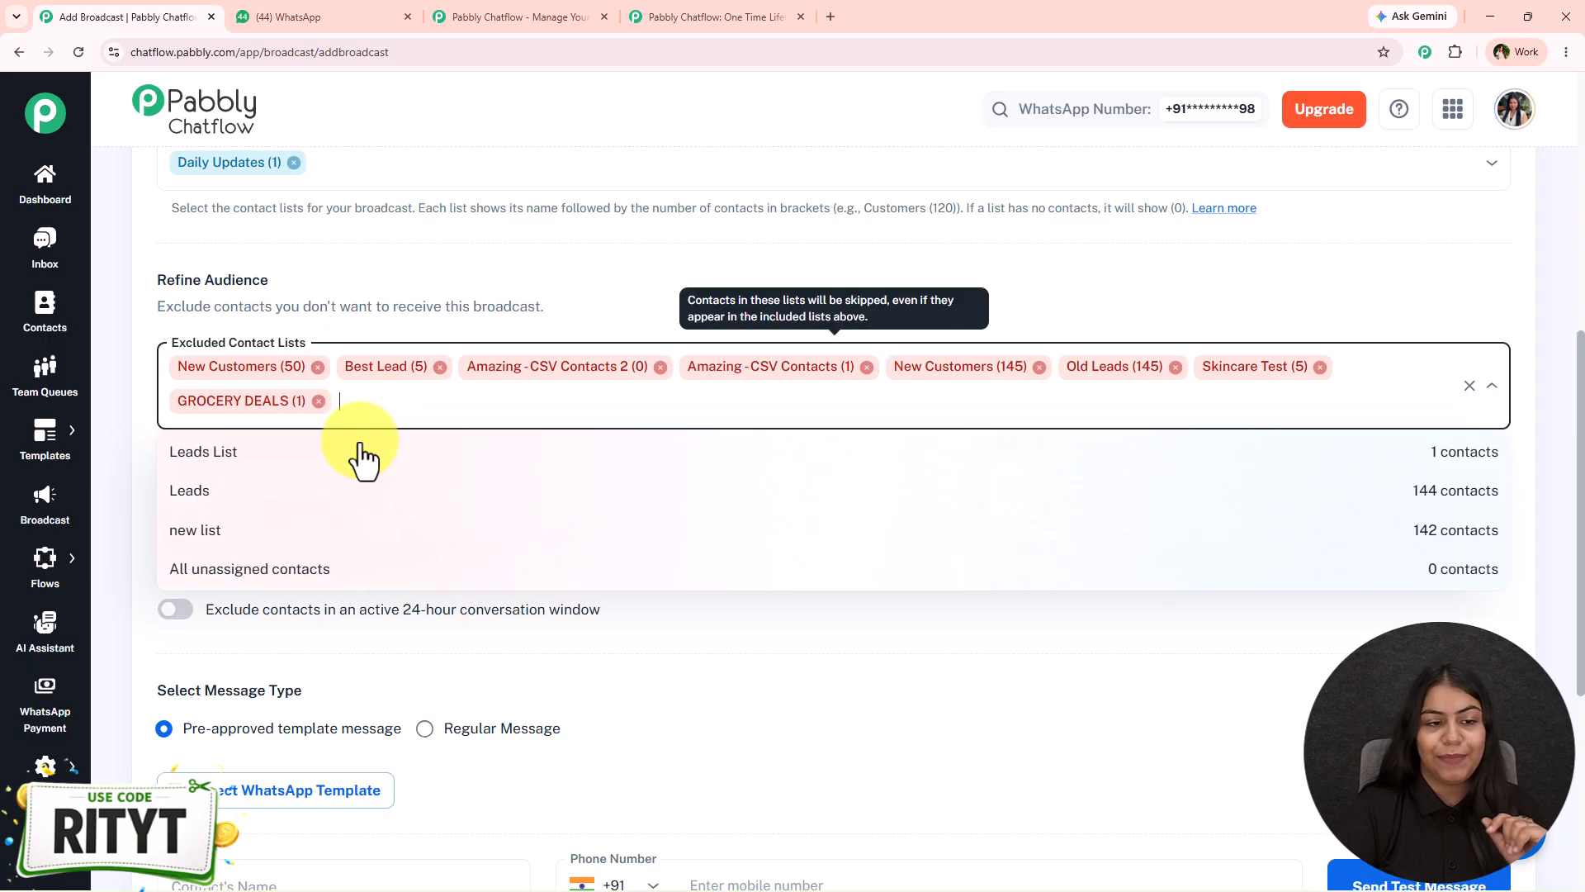
left_click(364, 450)
left_click(364, 455)
left_click(364, 456)
left_click(364, 458)
left_click(486, 329)
- Exclude all five individually listed contacts from the broadcast
scroll(424, 552, "down", 2)
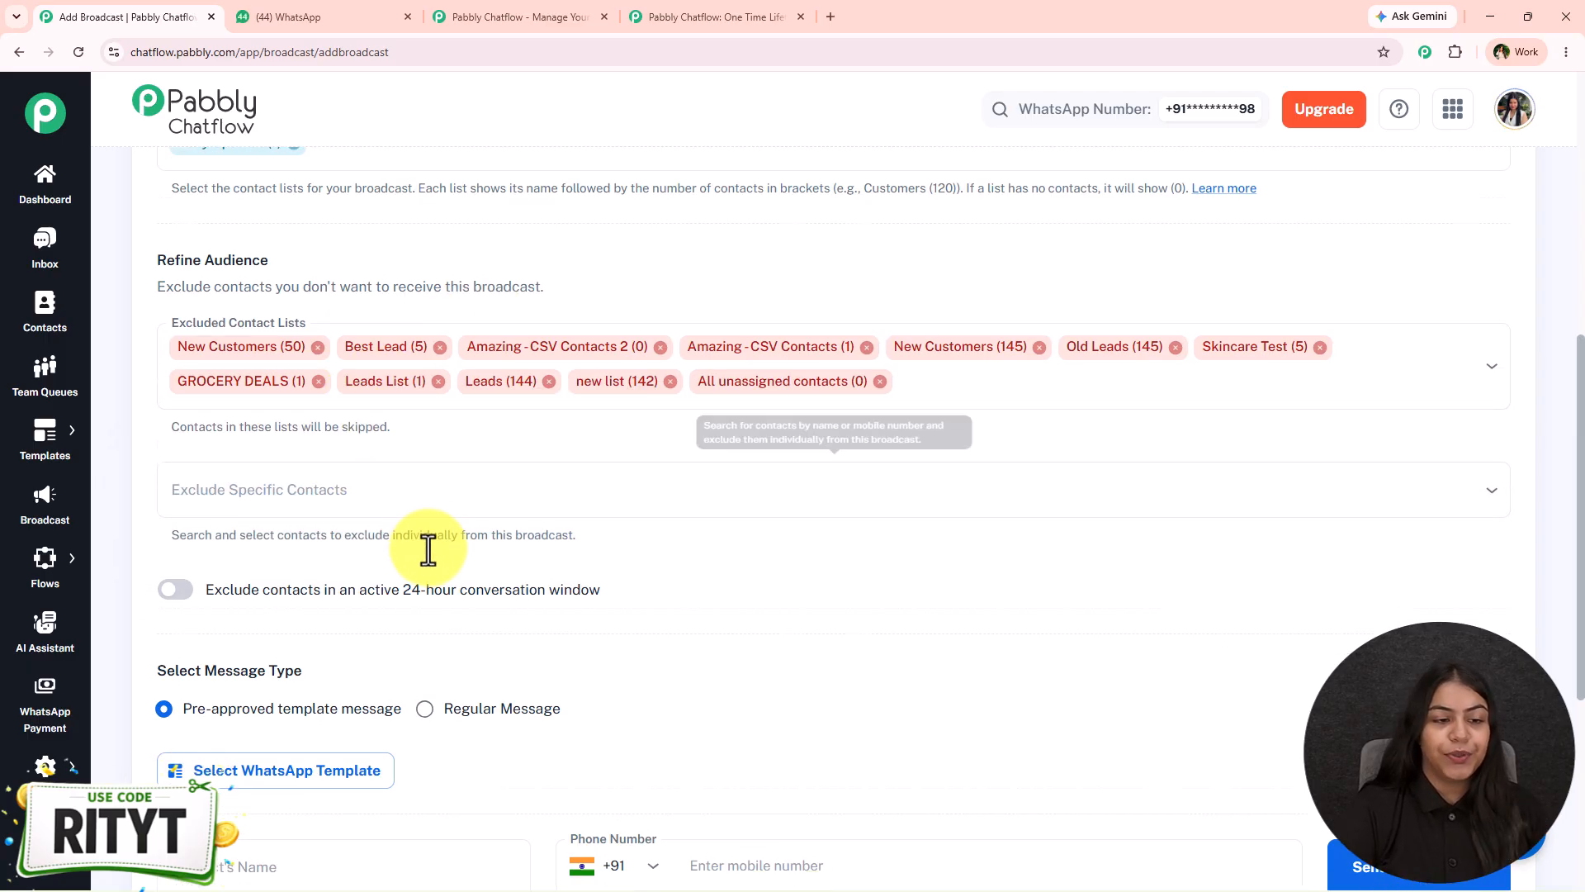
left_click(445, 346)
left_click(409, 406)
left_click(409, 406)
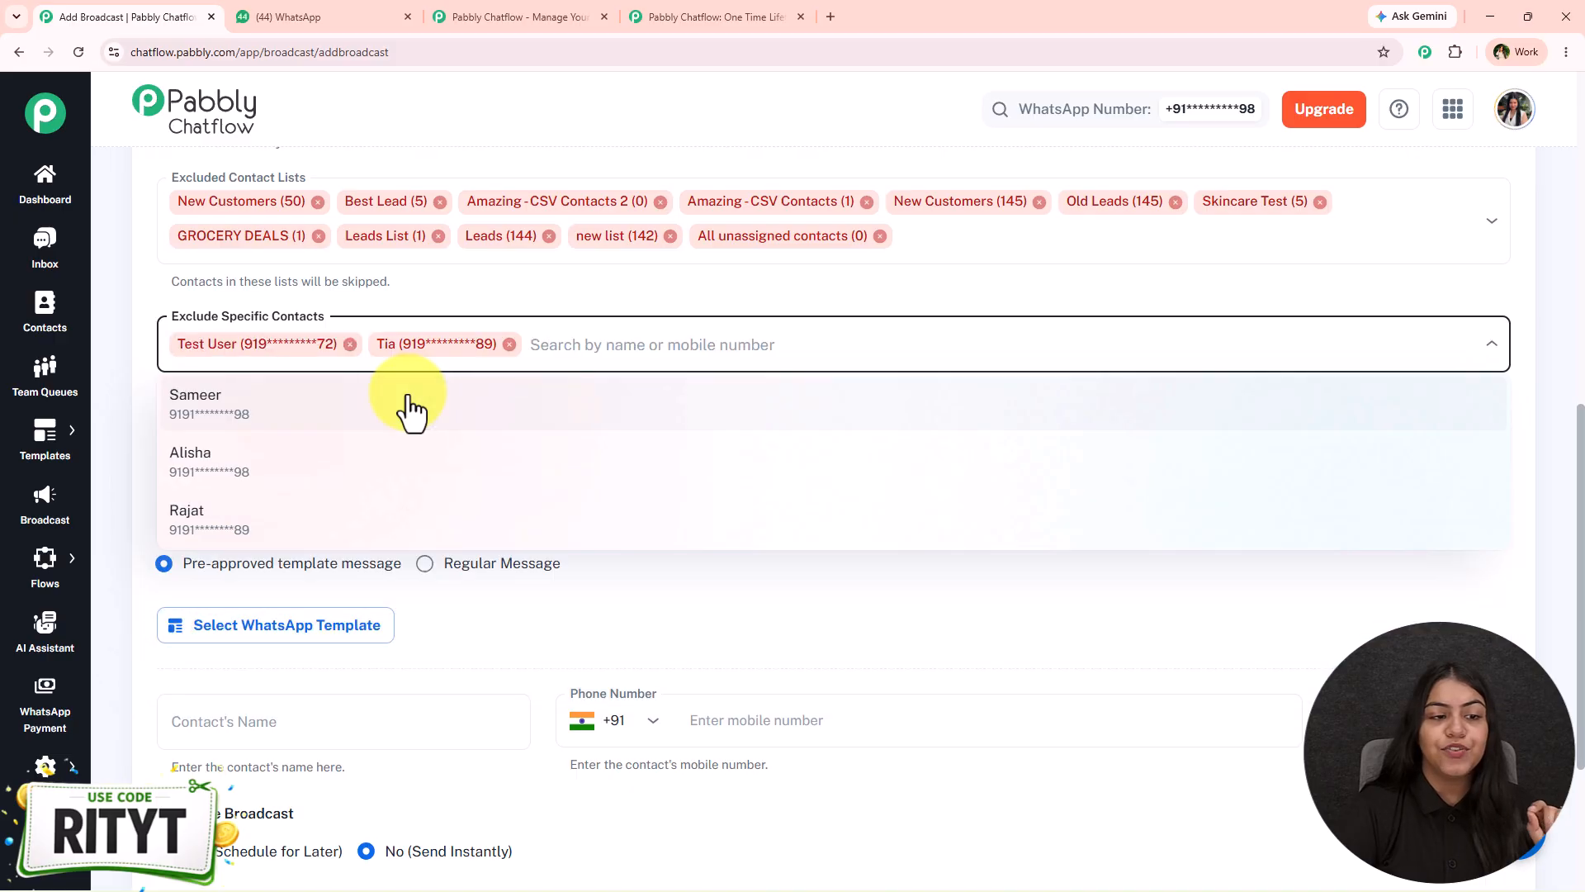
left_click(407, 408)
left_click(407, 409)
left_click(407, 409)
left_click(844, 287)
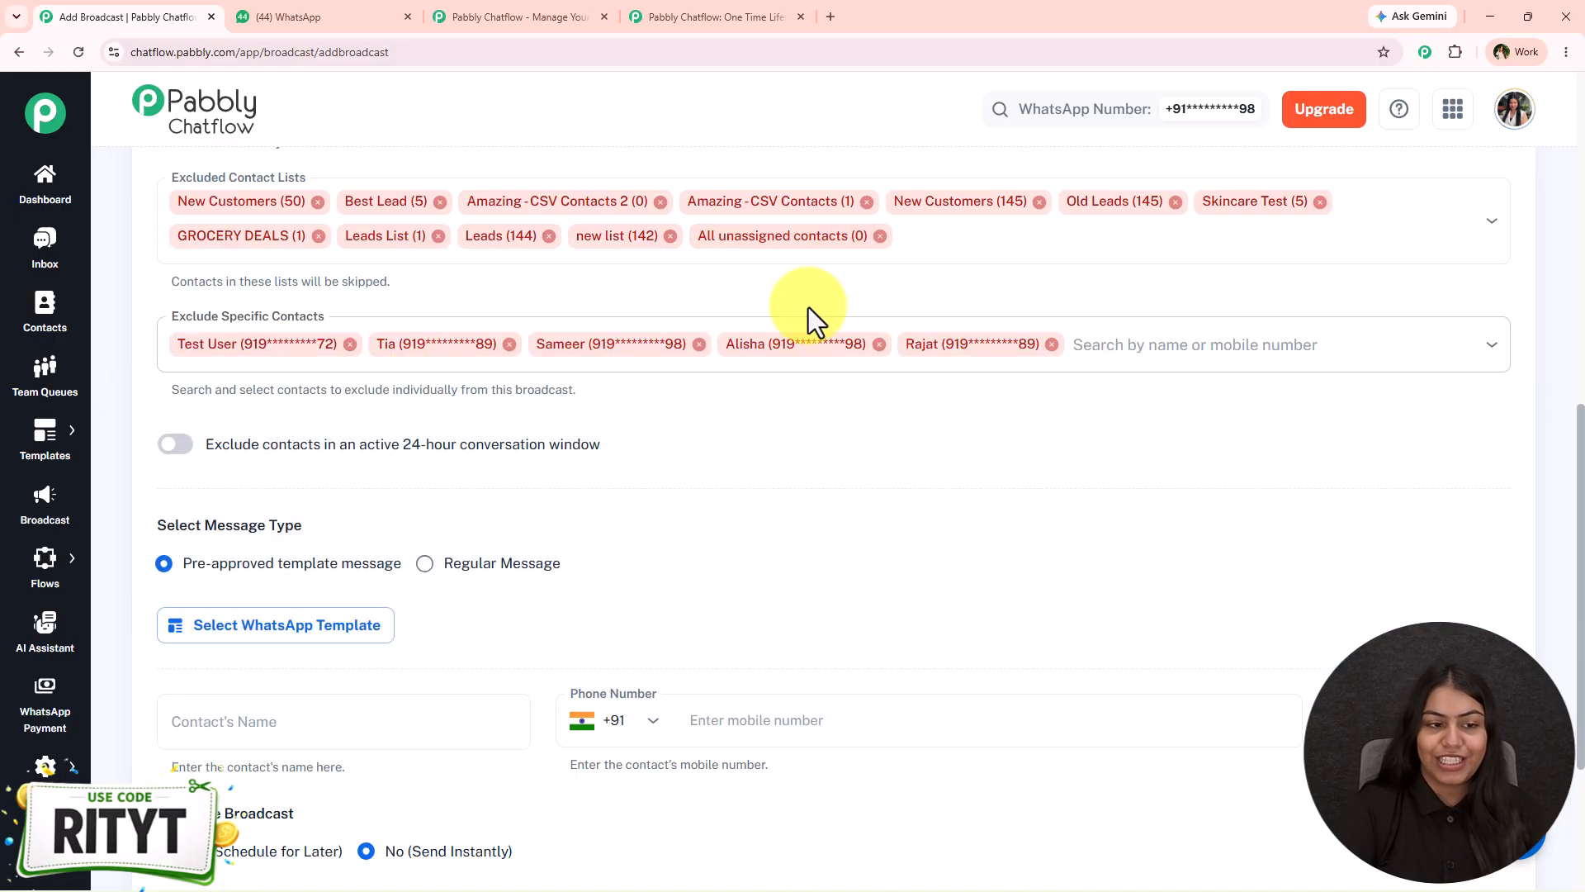
- Turn the exclusion of contacts in an active 24-hour conversation window on and back off
scroll(781, 454, "down", 2)
left_click(176, 281)
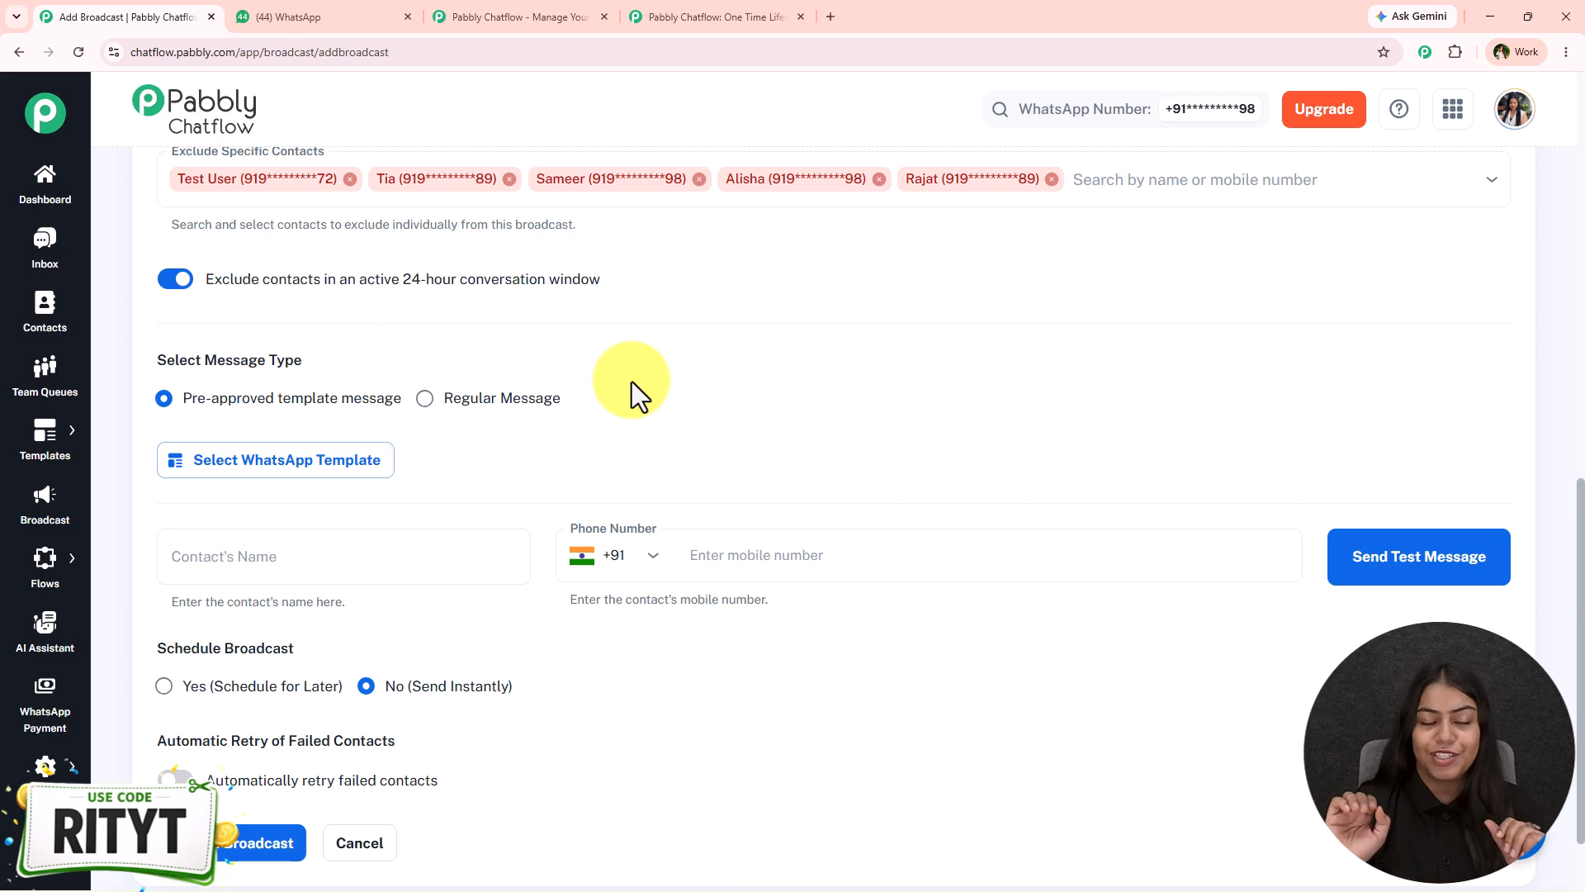
left_click(159, 280)
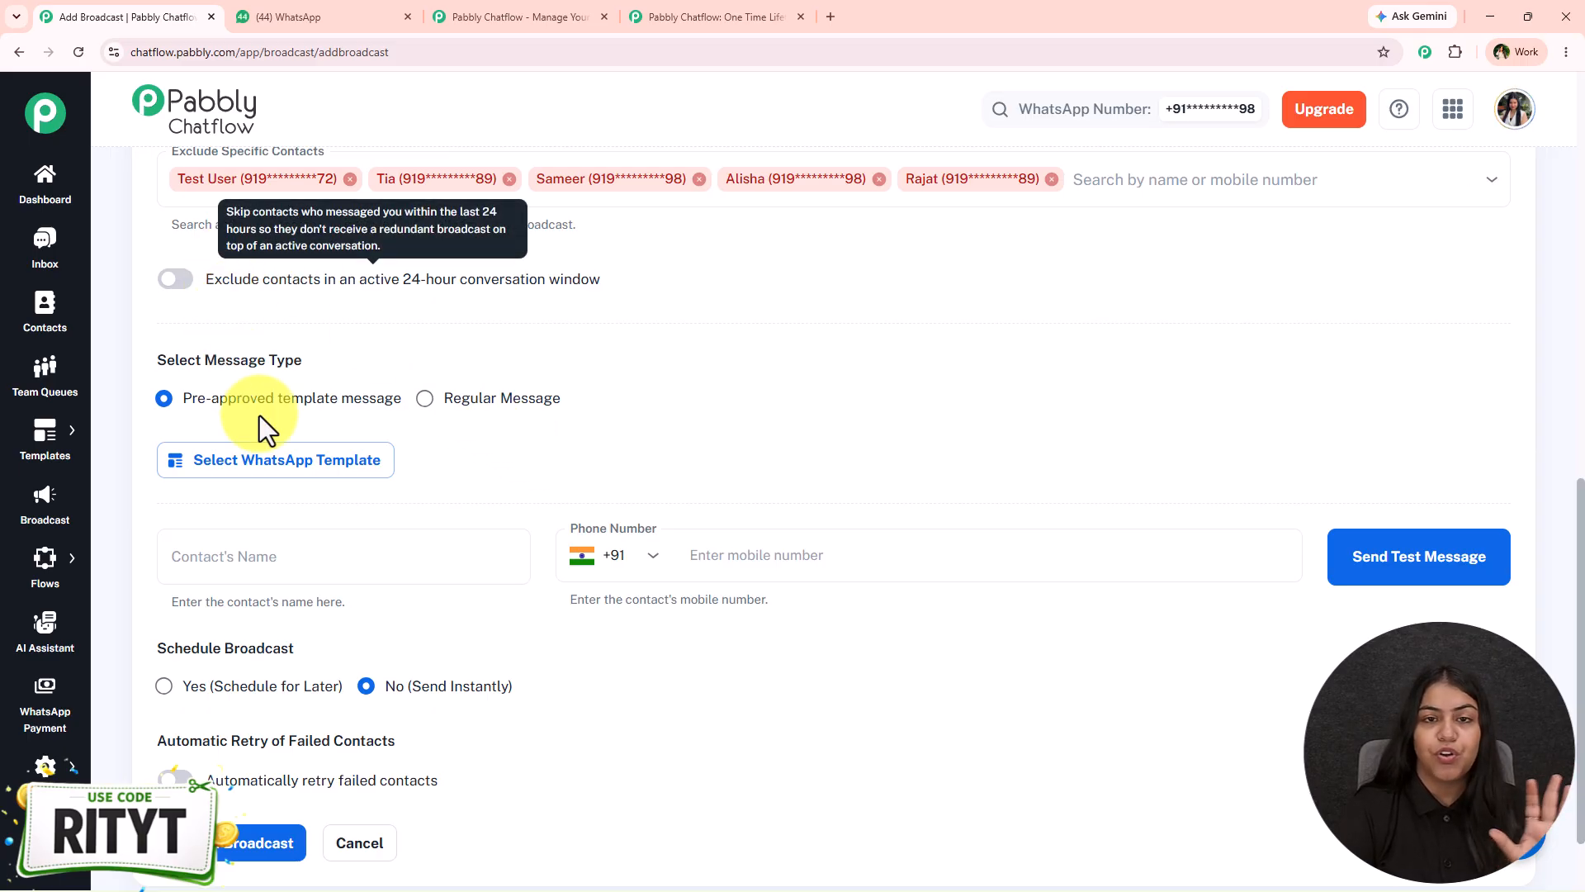
scroll(575, 504, "down", 2)
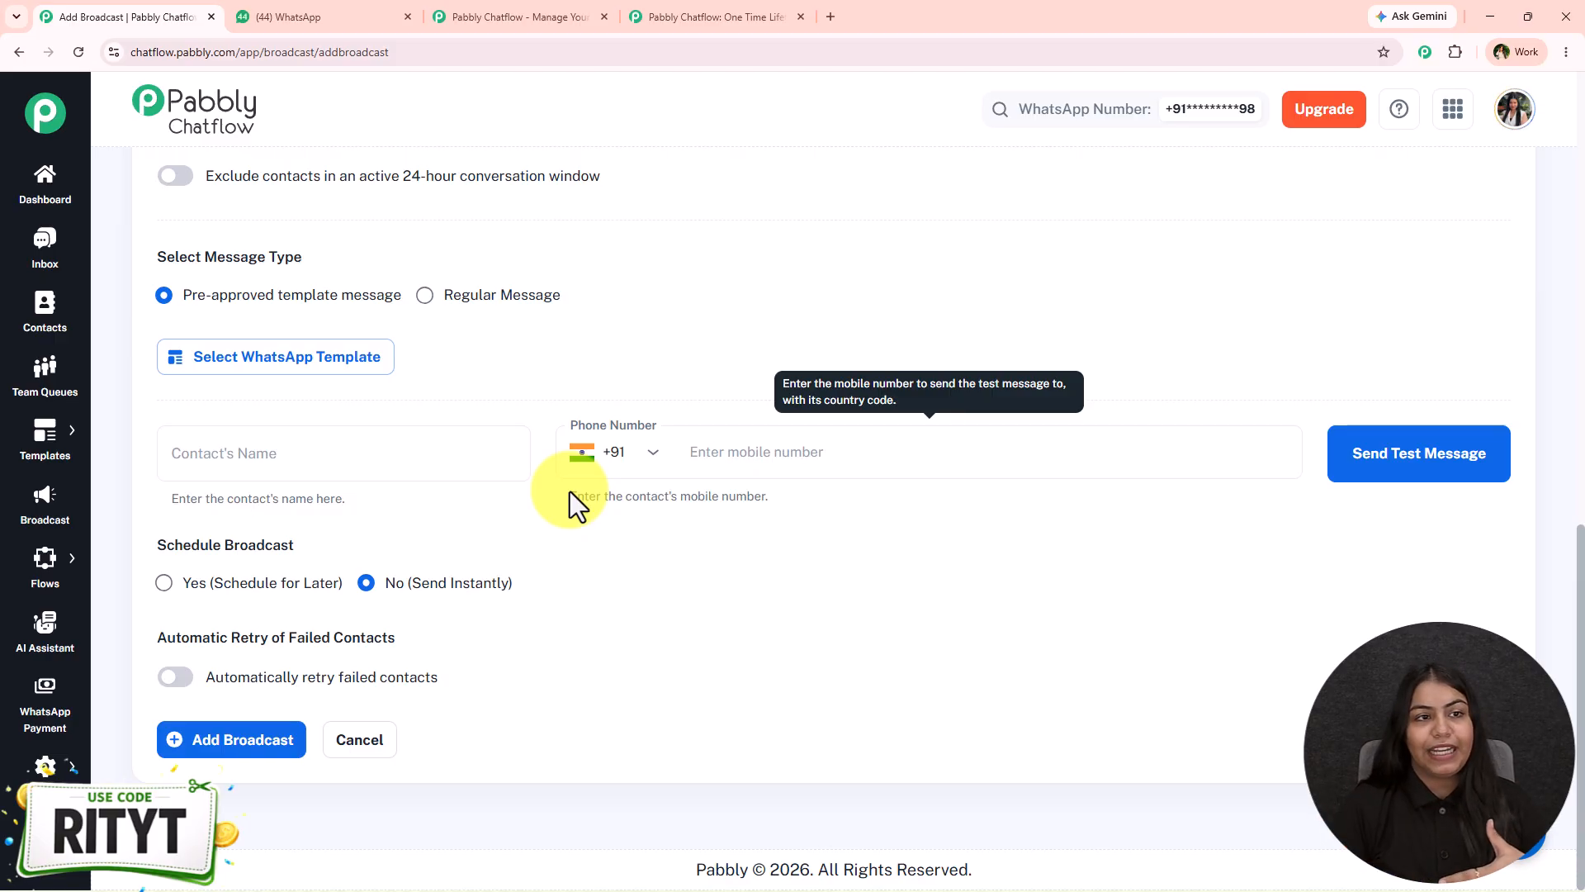
- Examine the list of approved WhatsApp templates and close it without choosing one
left_click(79, 426)
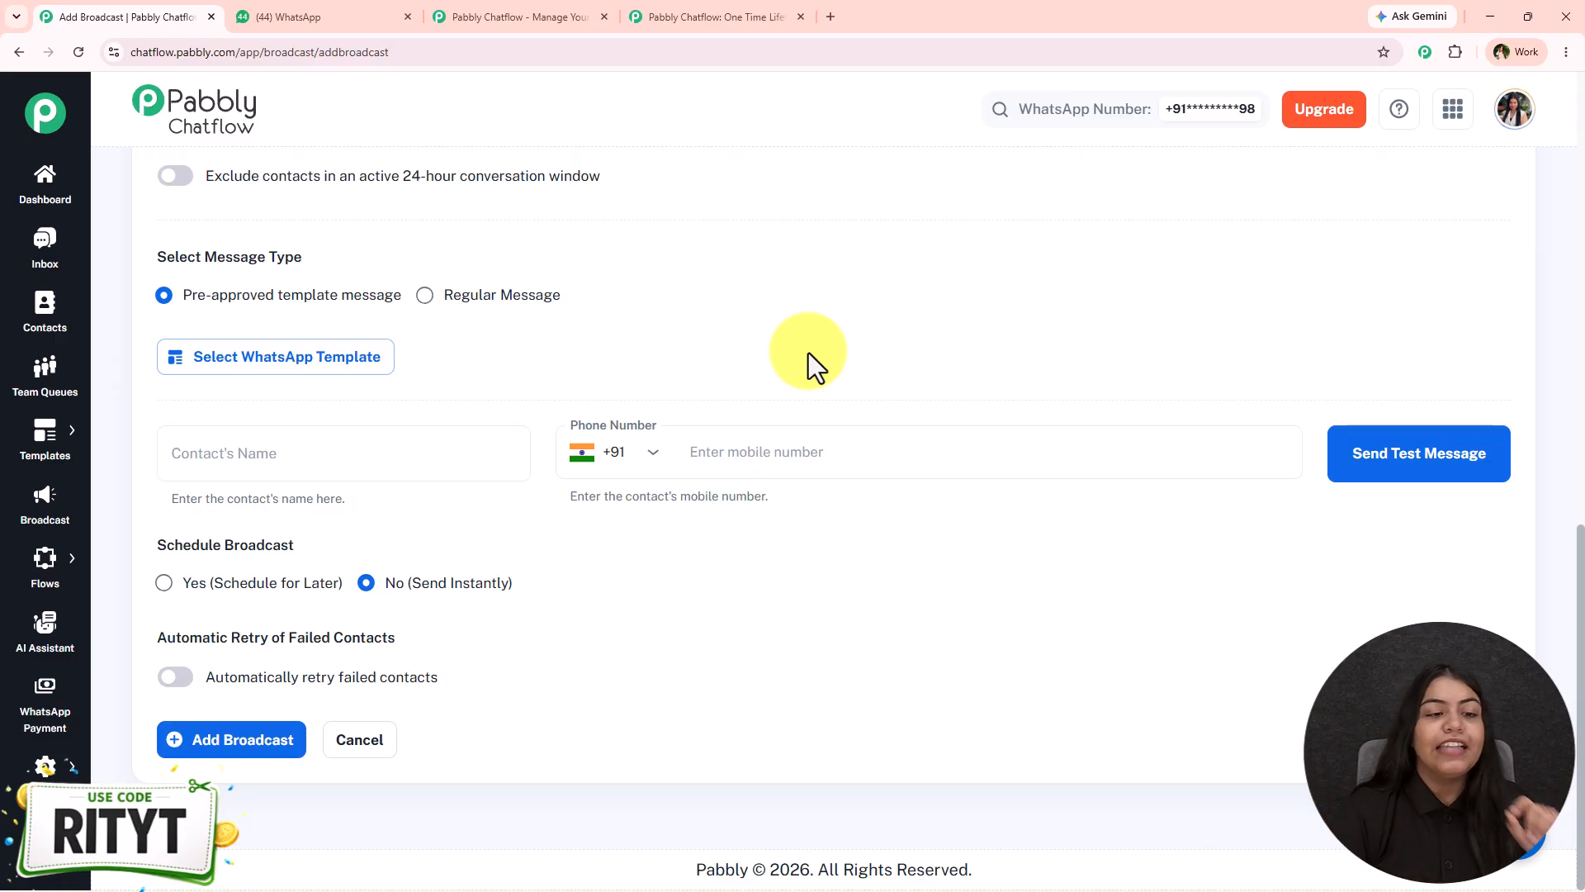
left_click(343, 379)
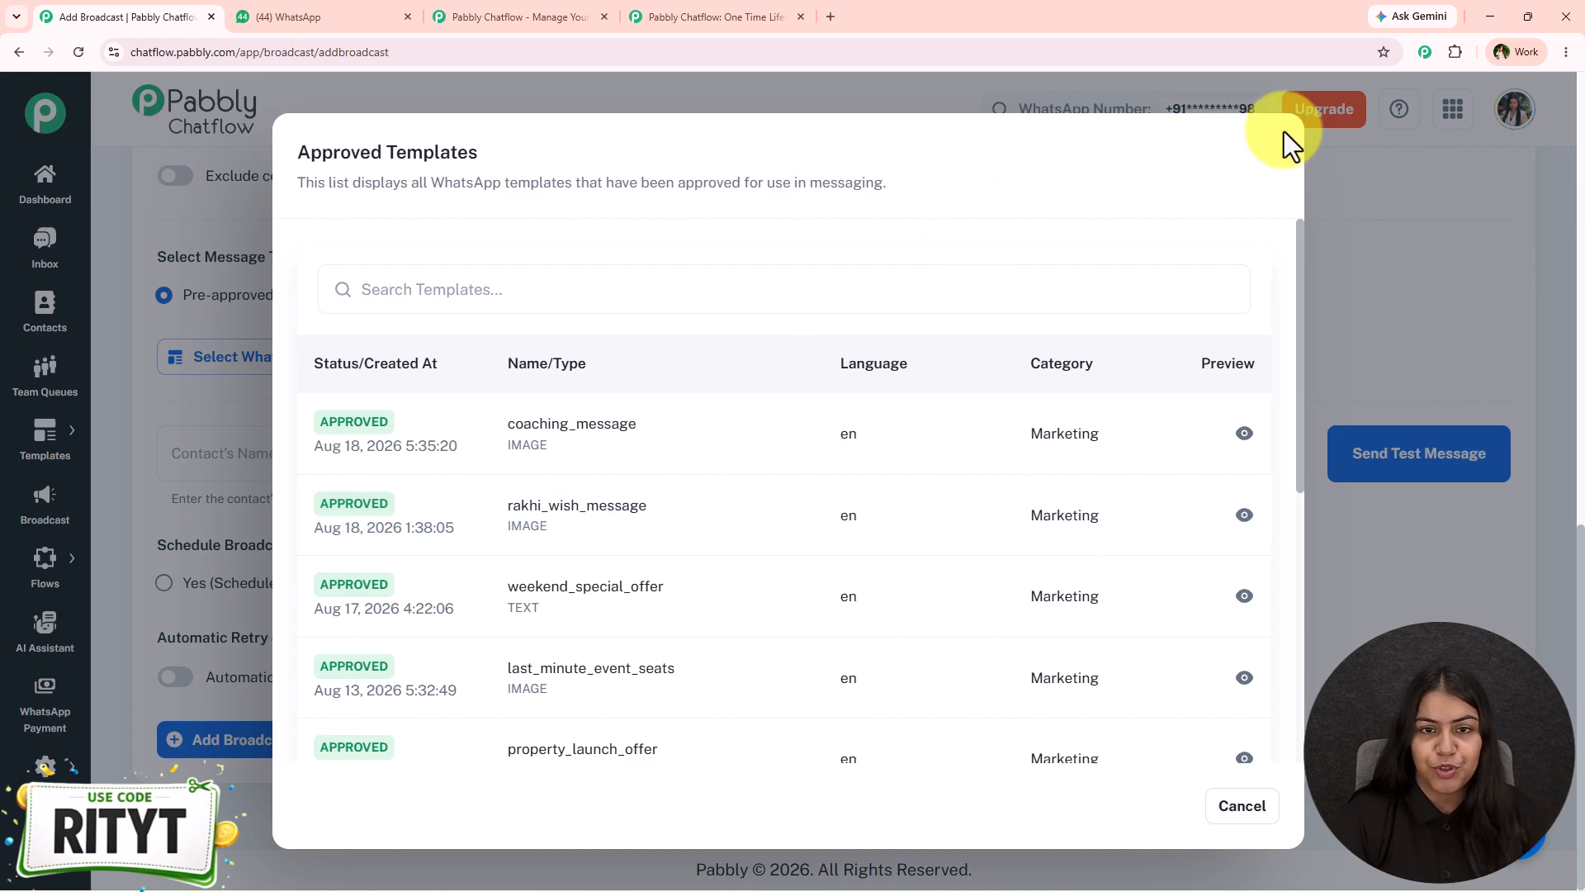
left_click(1368, 265)
left_click(382, 380)
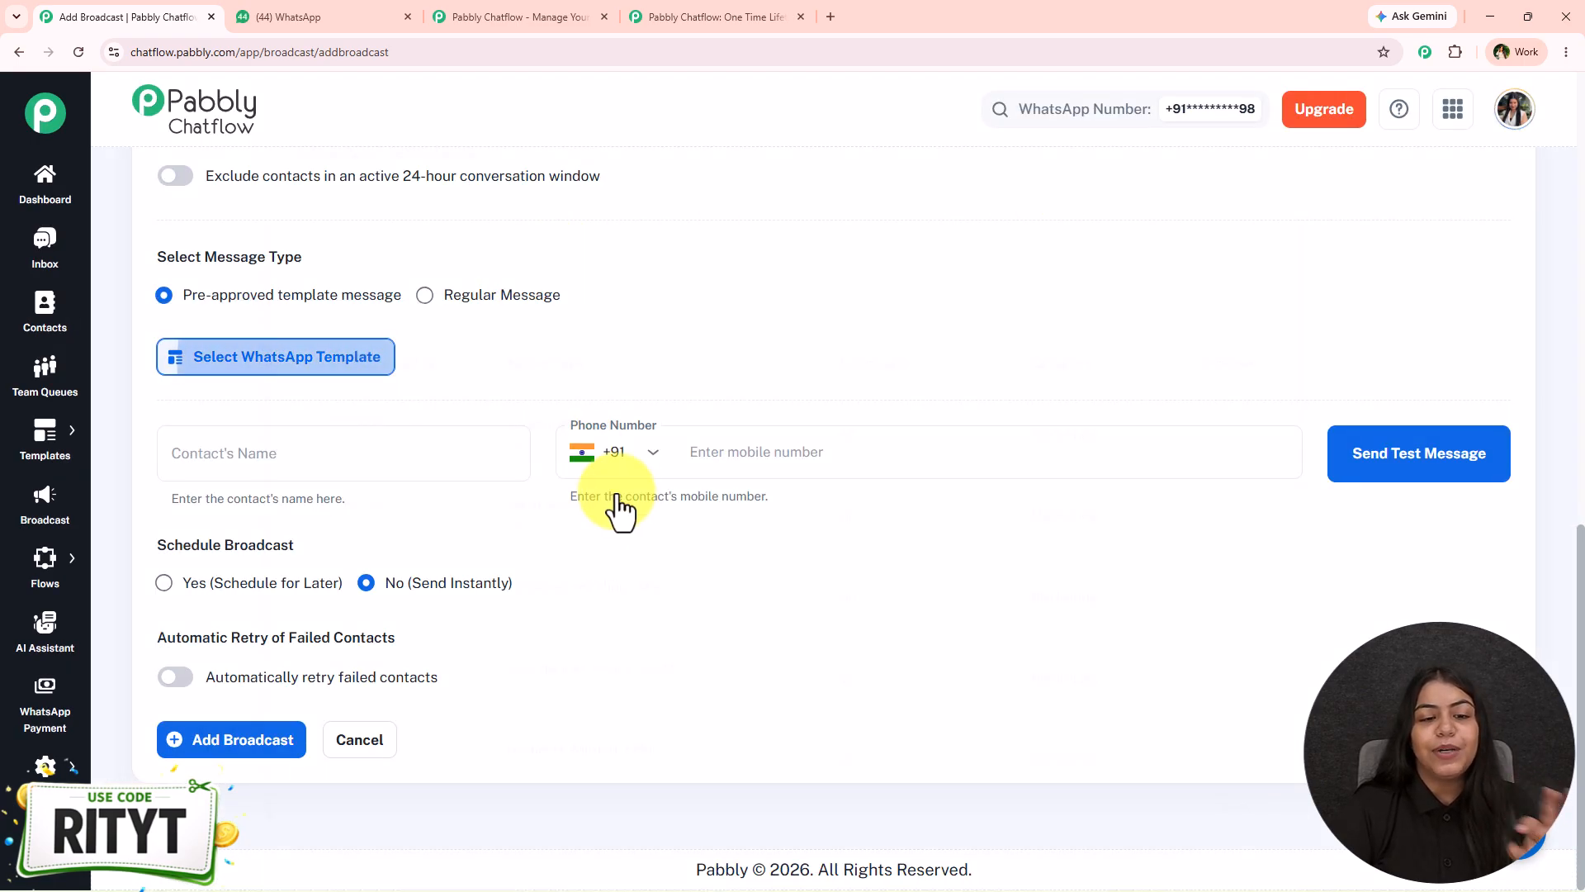
left_click(622, 517)
left_click(1170, 830)
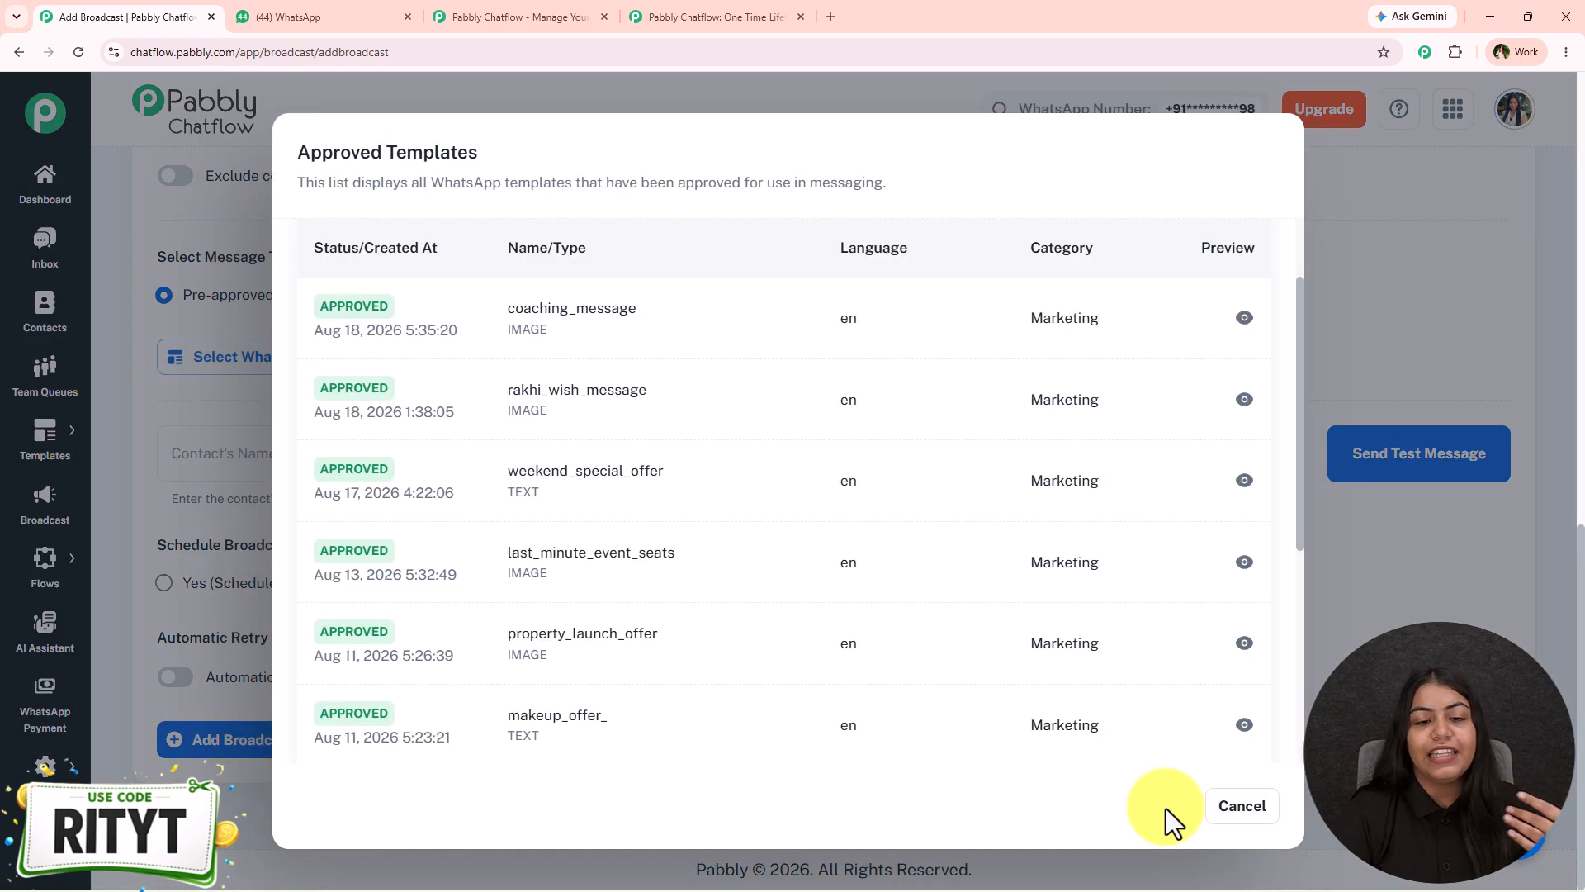
left_click(690, 866)
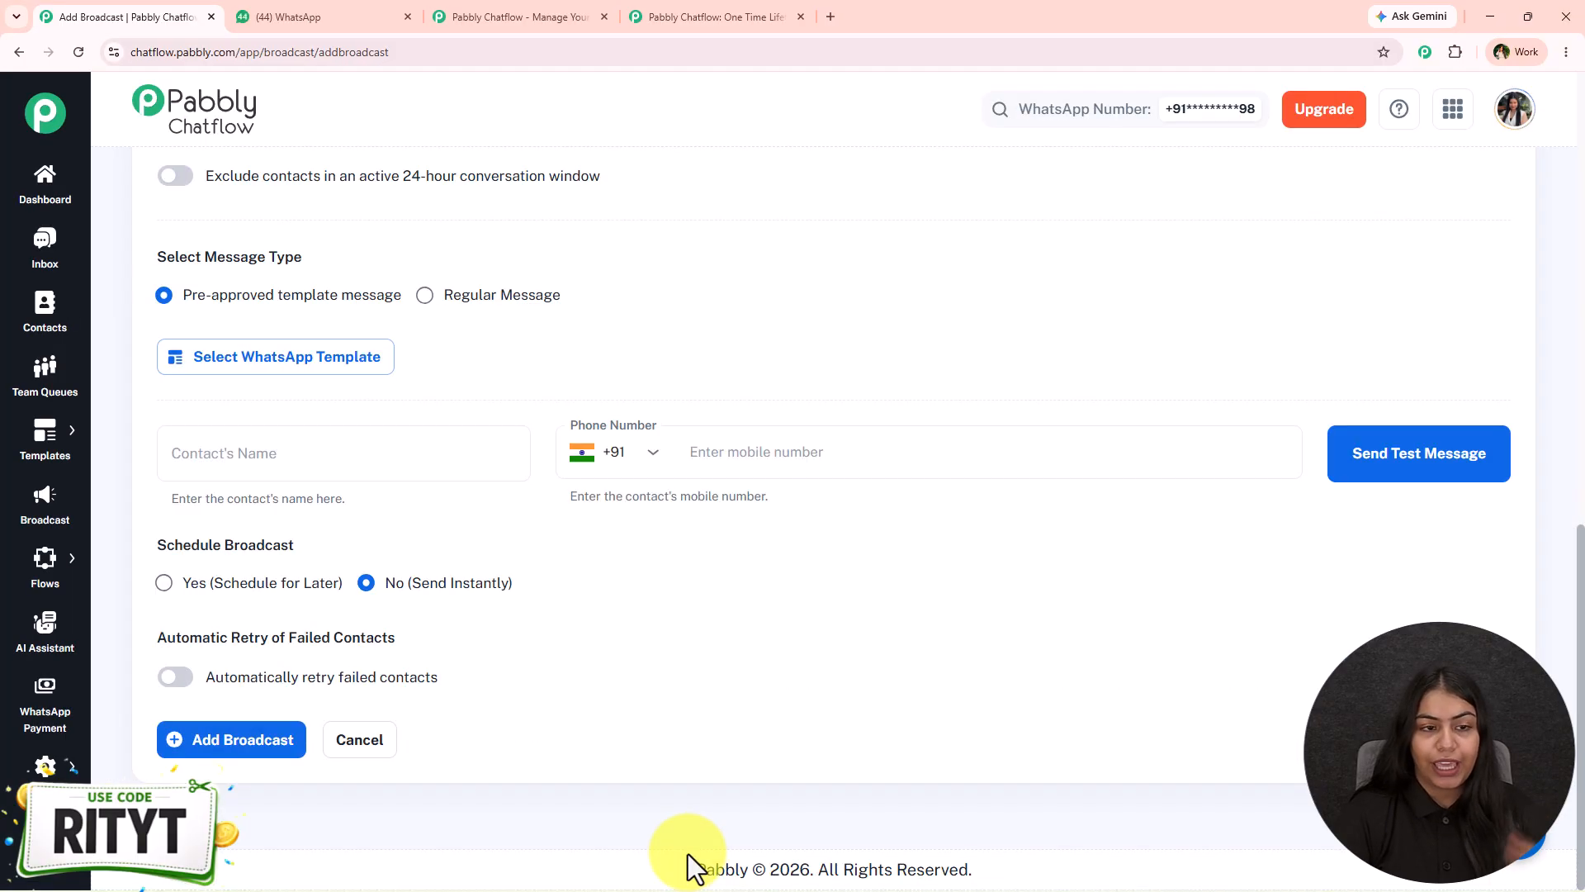
- Set the broadcast's message type to Regular Message with Text as the regular message type
left_click(424, 296)
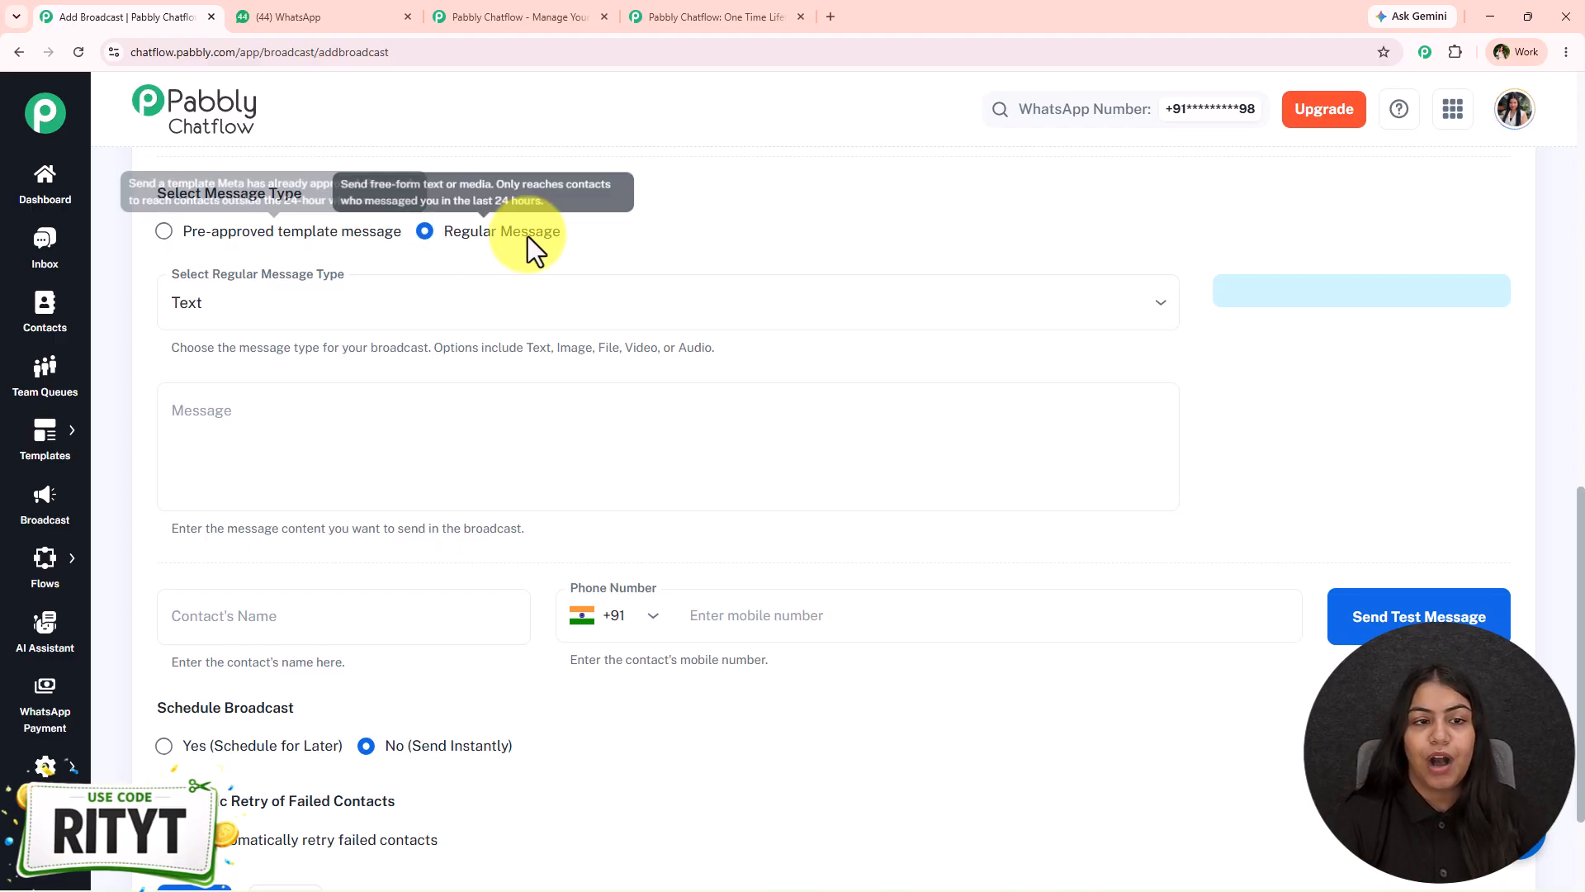
left_click(432, 287)
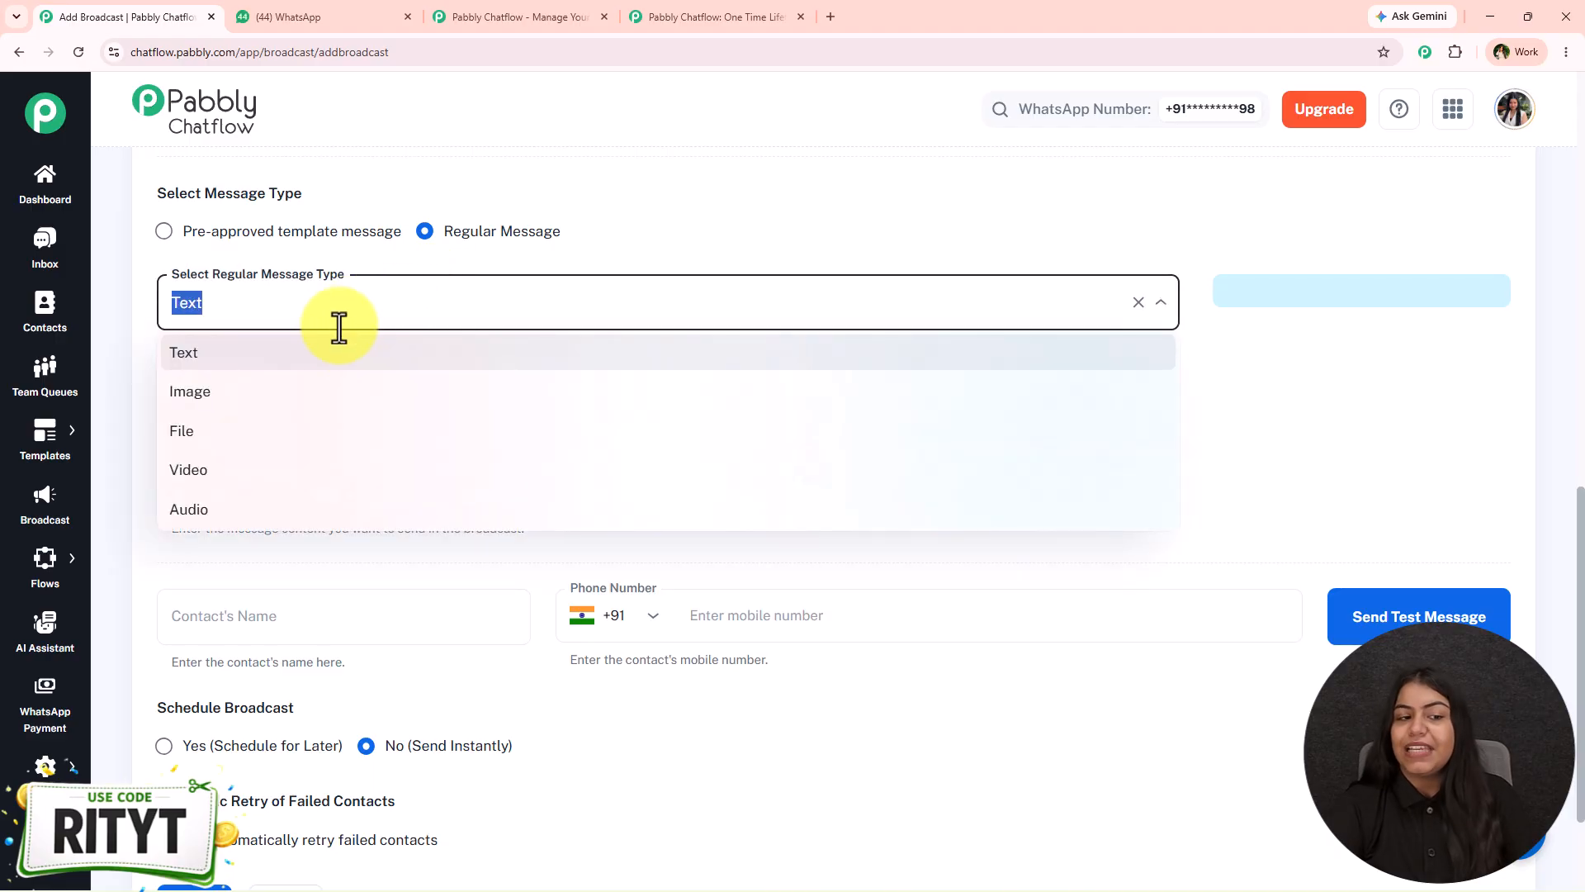
left_click(400, 362)
- Copy the AI Productivity Masterclass invitation from the Pabbly Chatflow 2 chat in WhatsApp and paste it as the broadcast message in Pabbly Chatflow
left_click(315, 431)
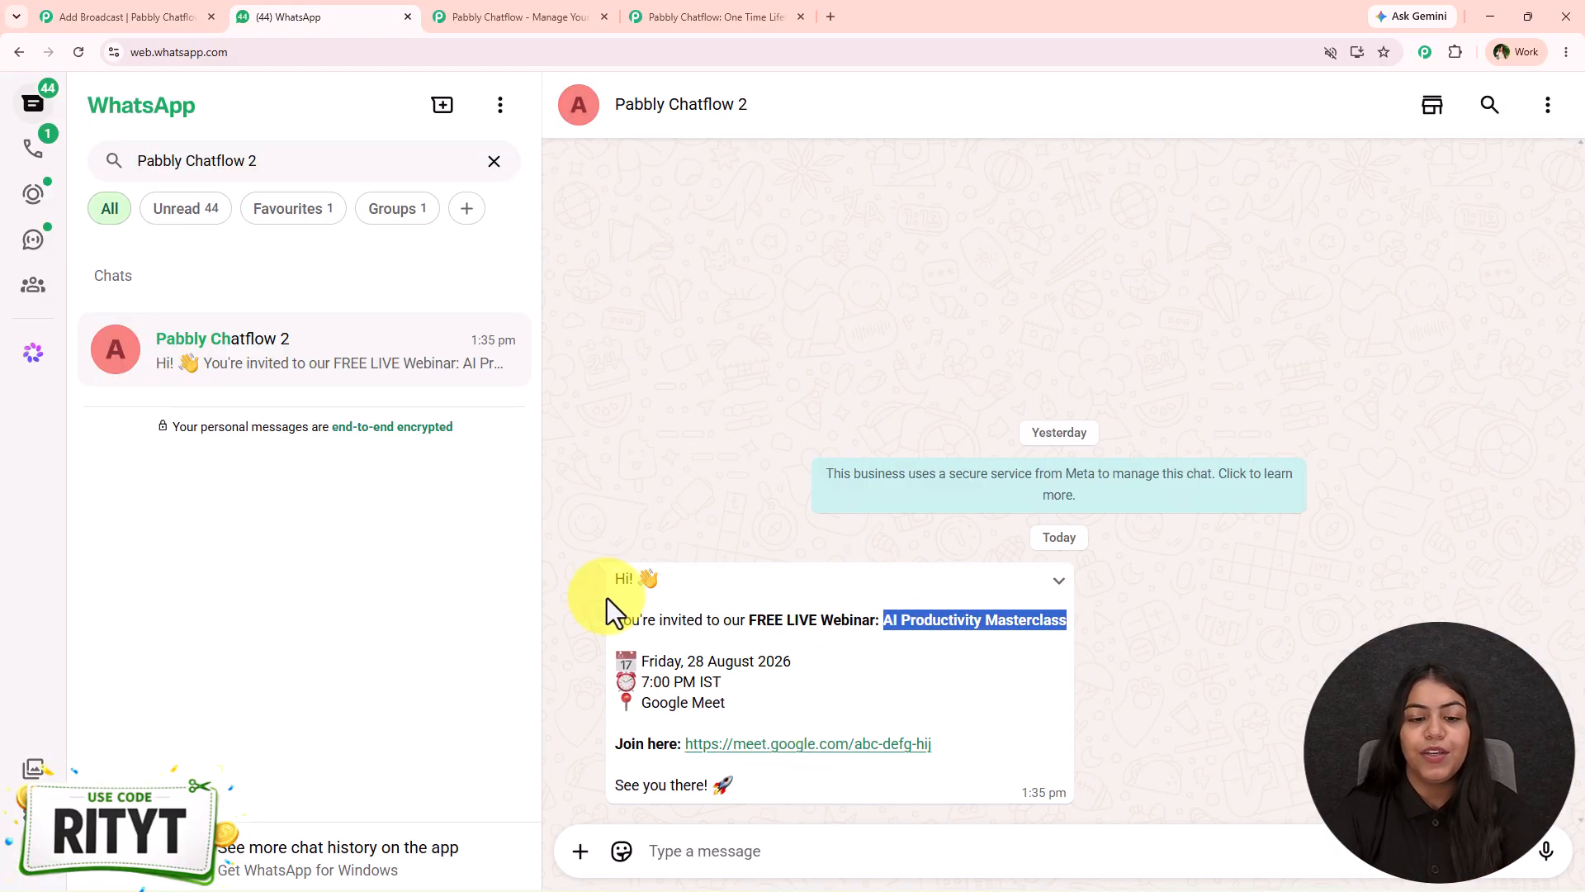
left_click_drag(609, 601, 805, 821)
left_click(132, 16)
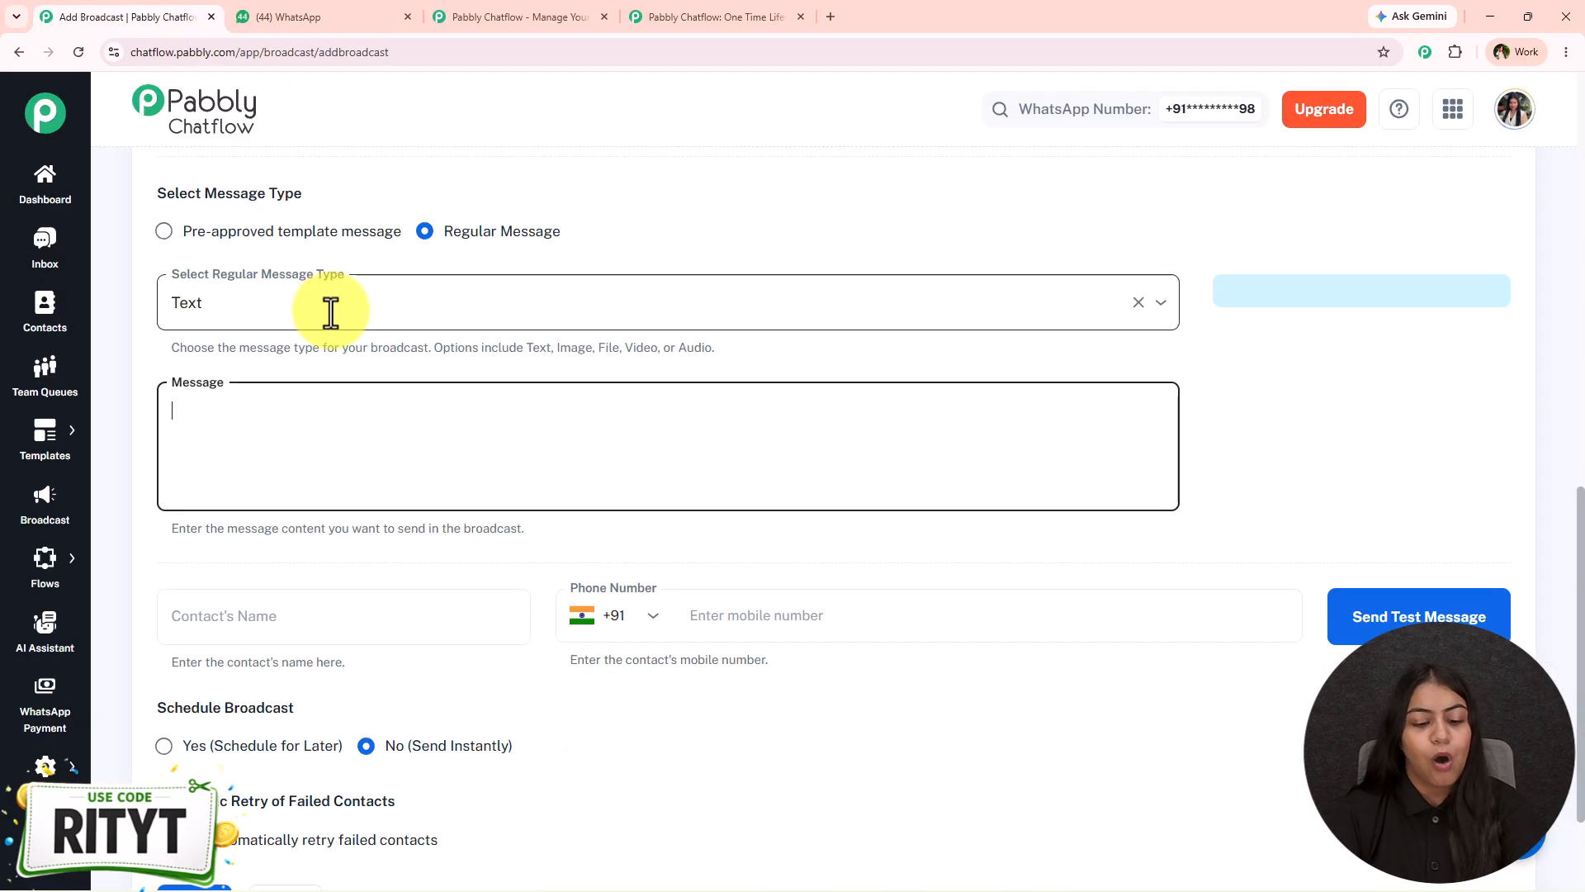
type("Hi! 👋  You're invited to our FREE LIVE Webinar: AI Productivity Masterclass  📅 Friday, 28 August 2026 ⏰ 7:00 PM IST 📍 Google Meet  Join here: https://meet.google.com/abc-defg-hij  See you there! 🚀")
- Wrap "Hi!" and "FREE LIVE Webinar: AI Productivity Masterclass" in the broadcast message in asterisks for bold formatting
left_click(315, 404)
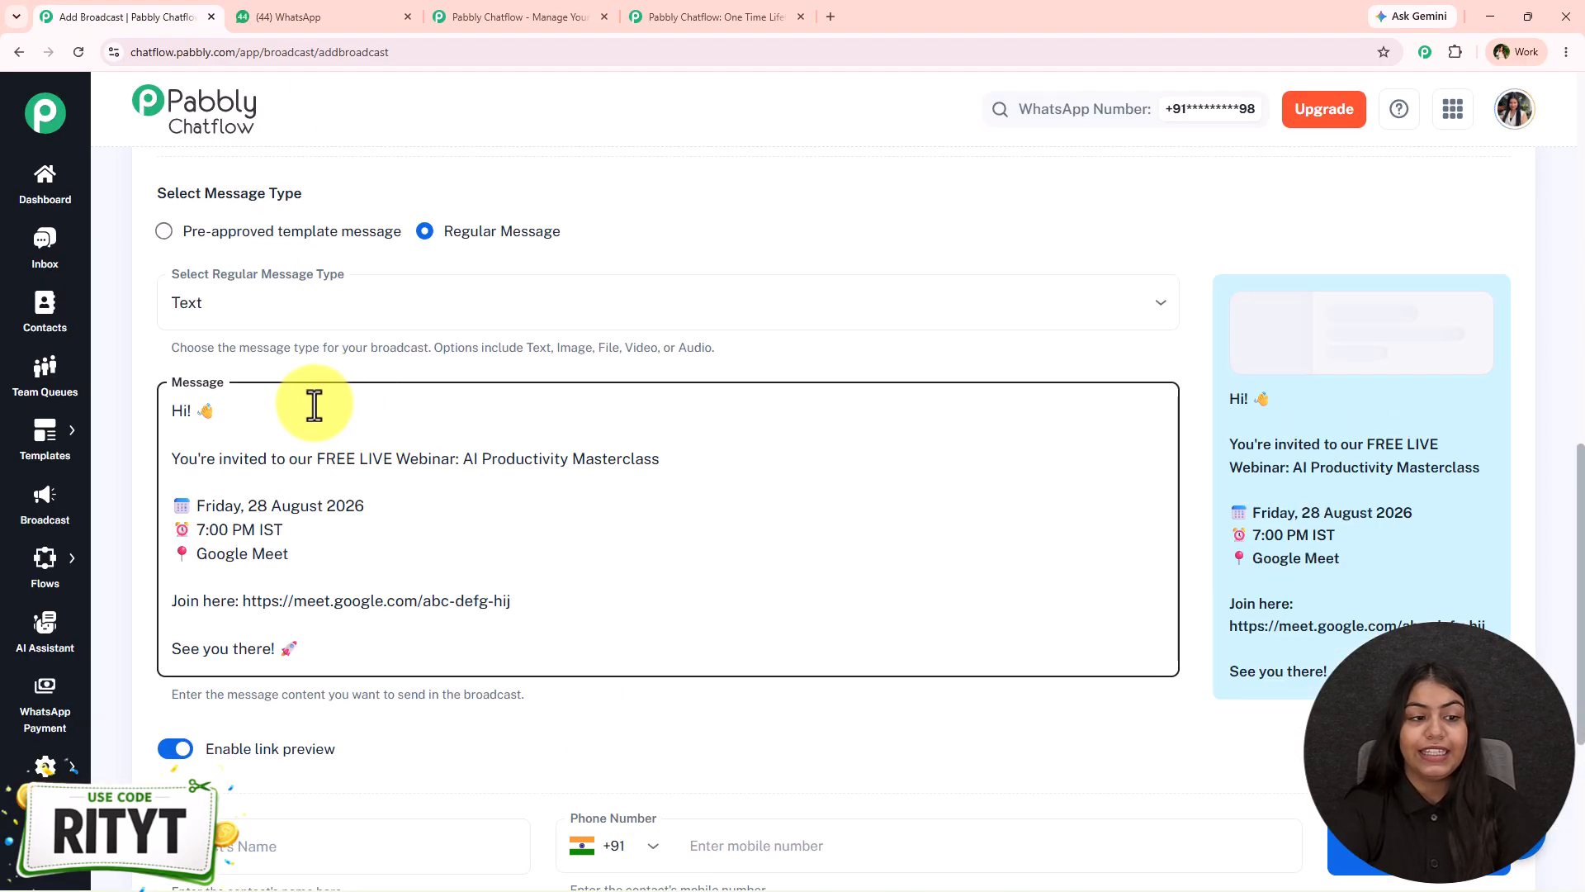
type("*Hi!")
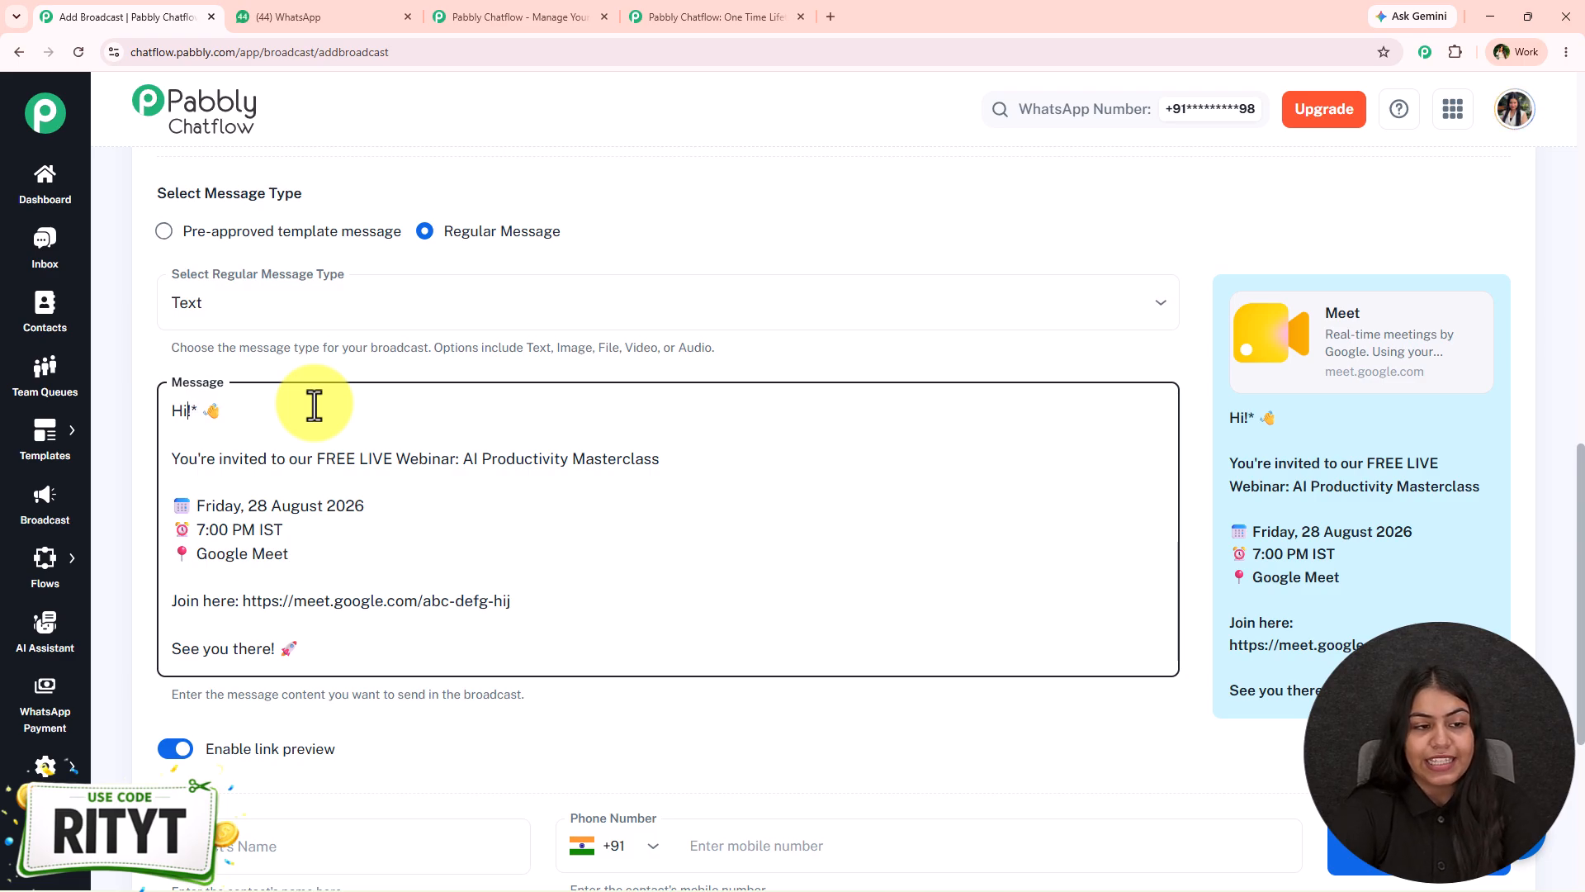
type("*")
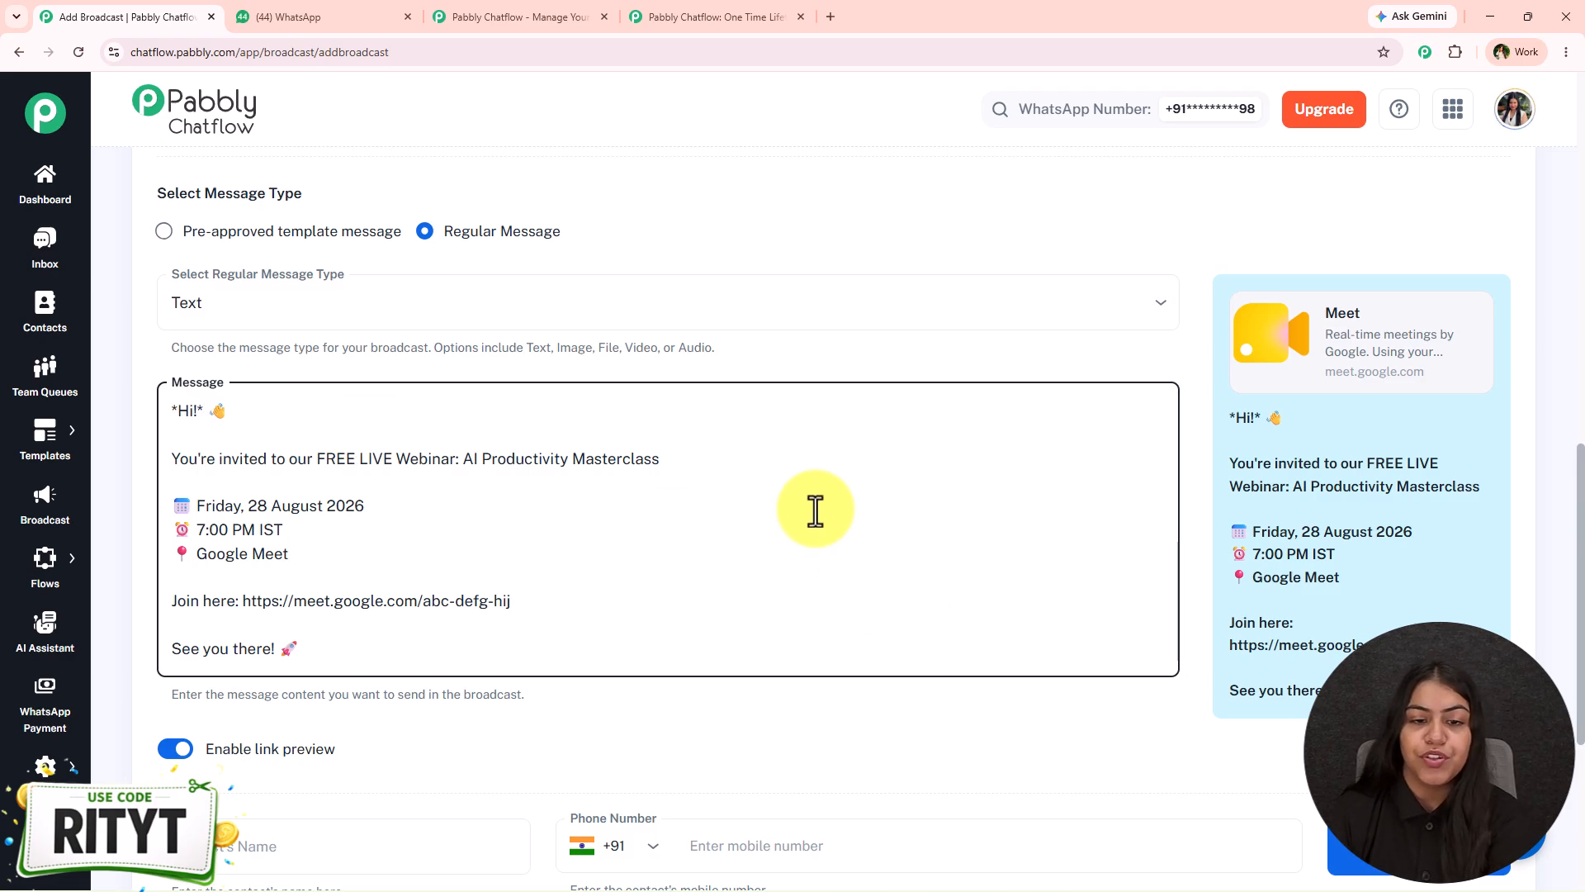
left_click(794, 475)
left_click(794, 454)
type("*")
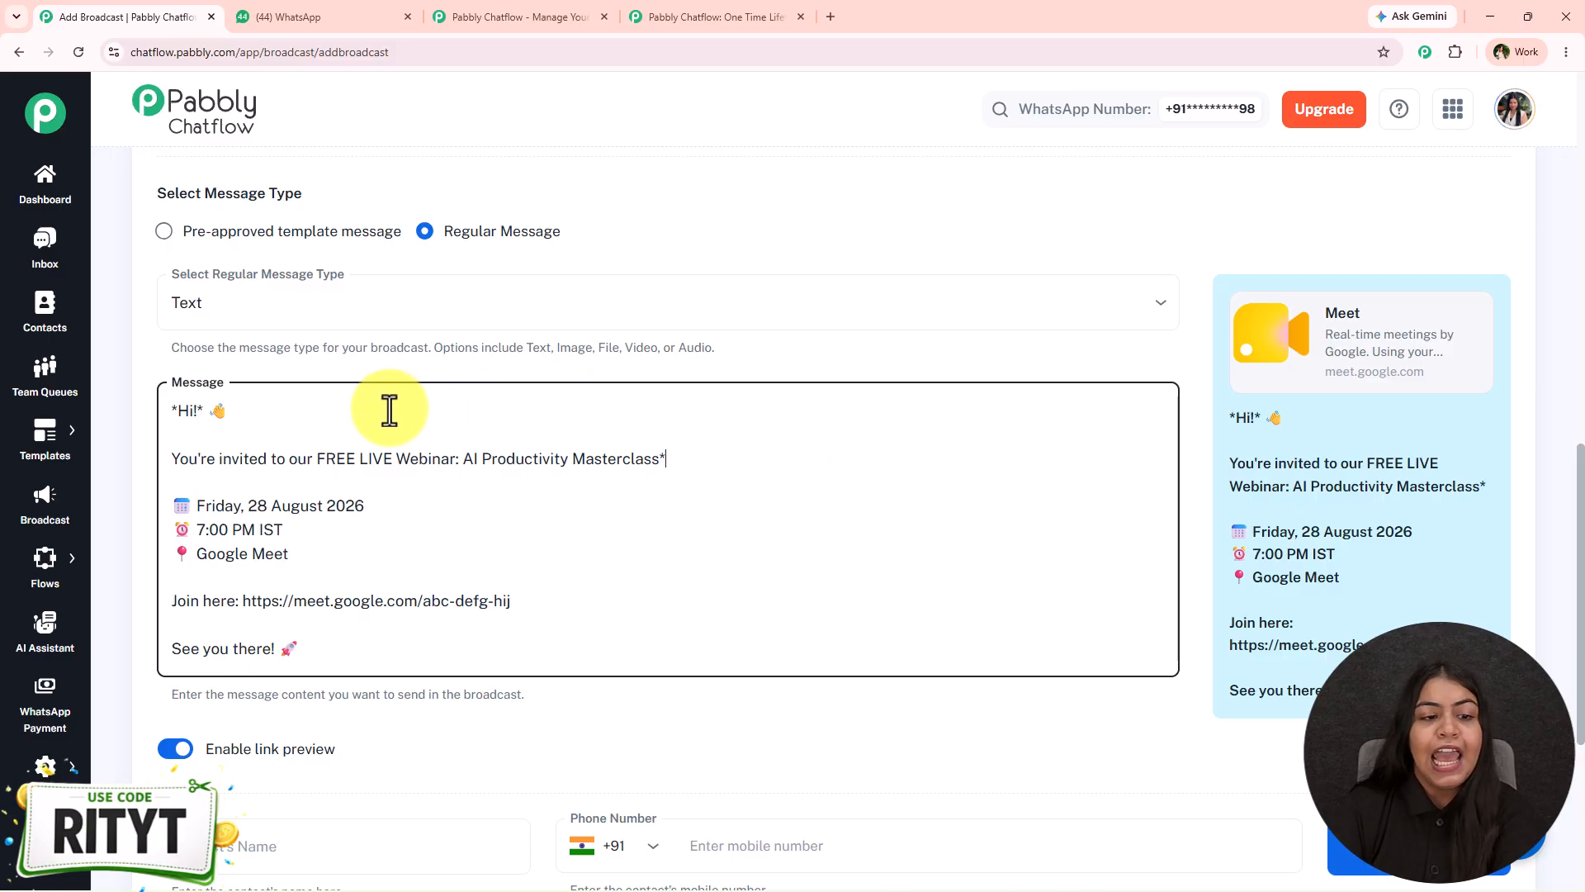
left_click(317, 459)
type("*")
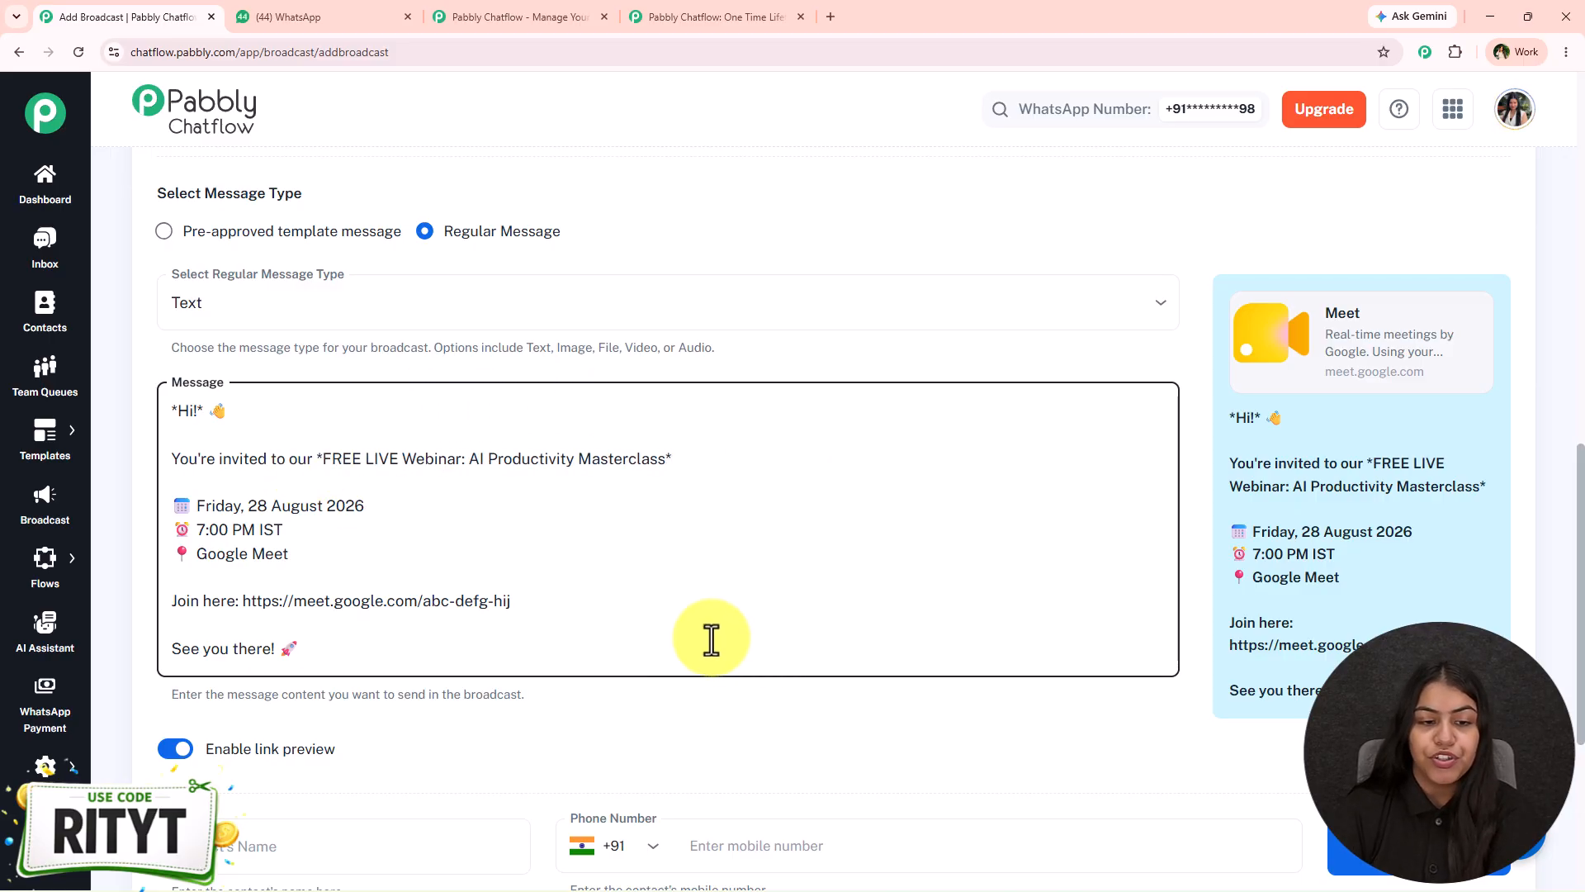
- Wrap "Join here:" in the broadcast message in asterisks for bold formatting
left_click(239, 604)
type("*")
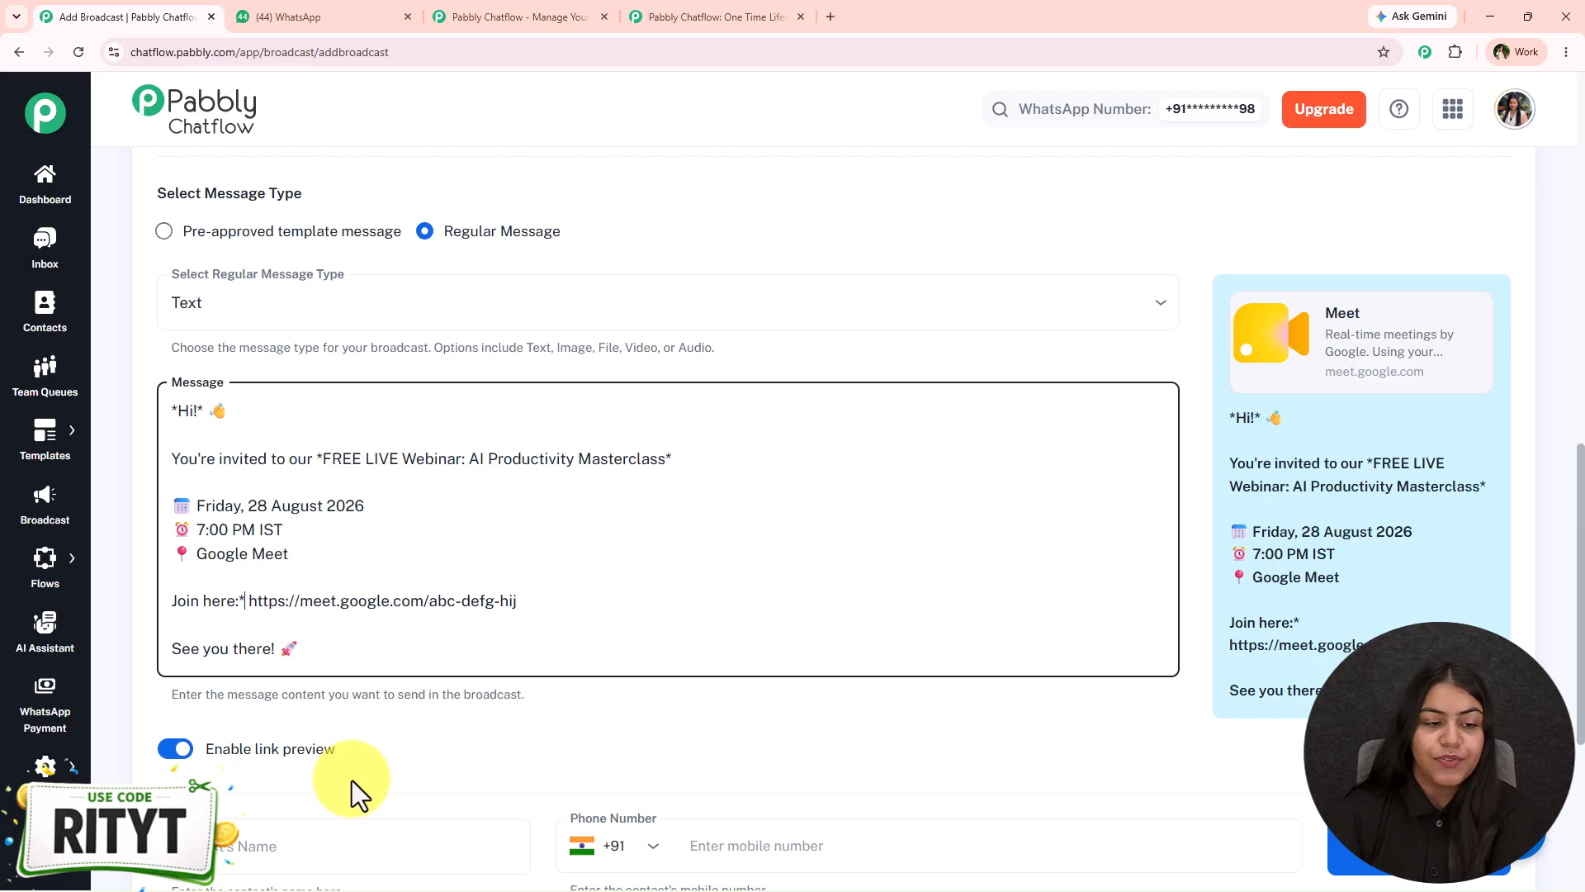
left_click(172, 603)
type("*")
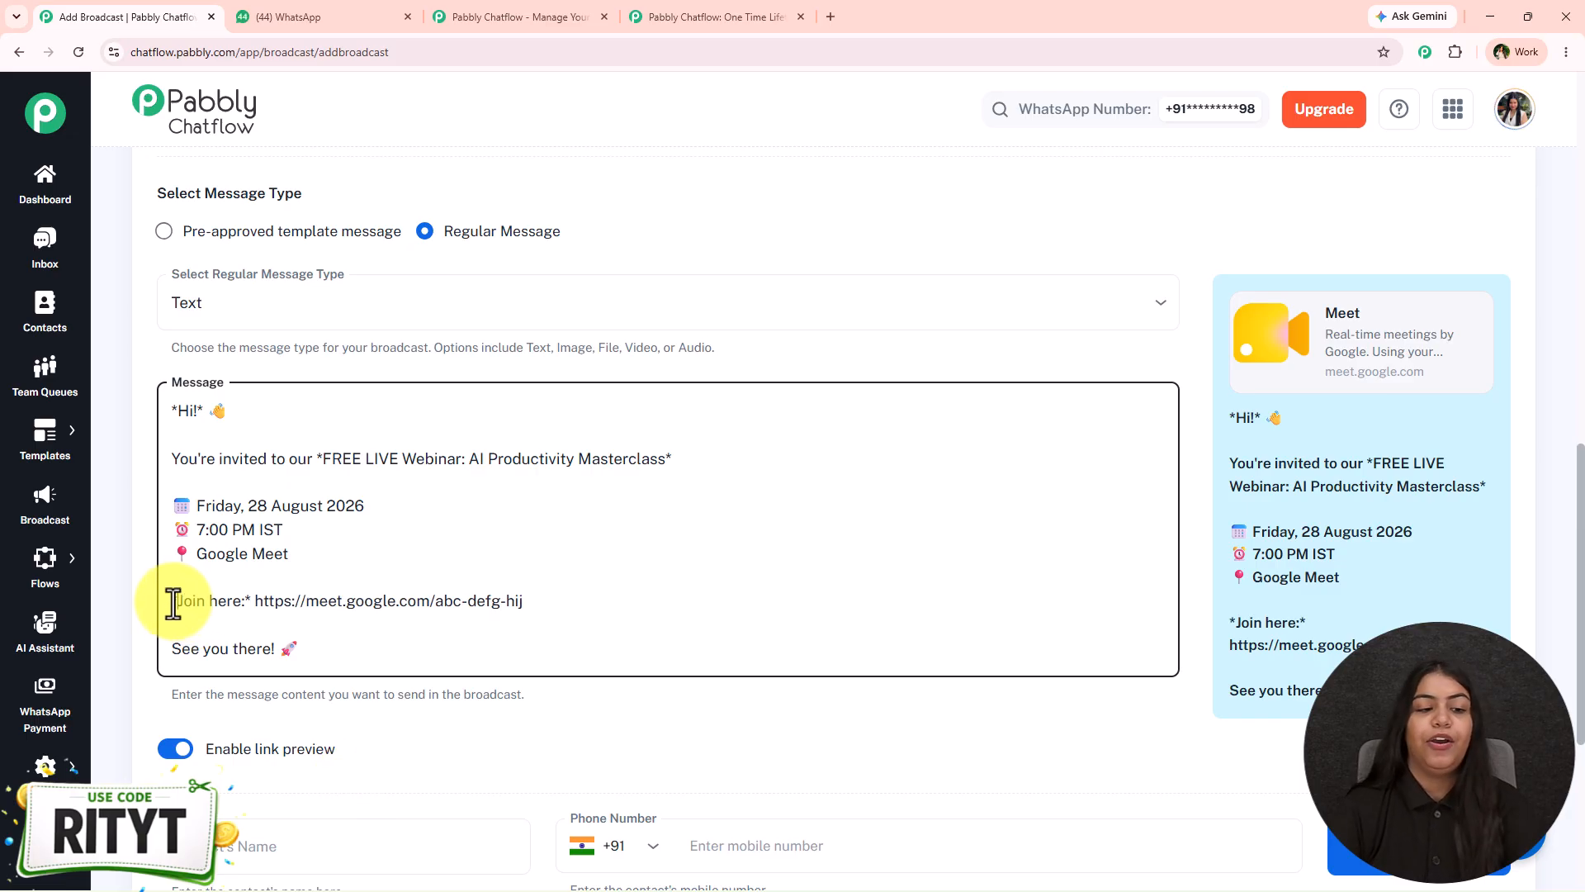
- Turn the message's link preview off and back on twice, leaving it enabled
scroll(172, 603, "down", 5)
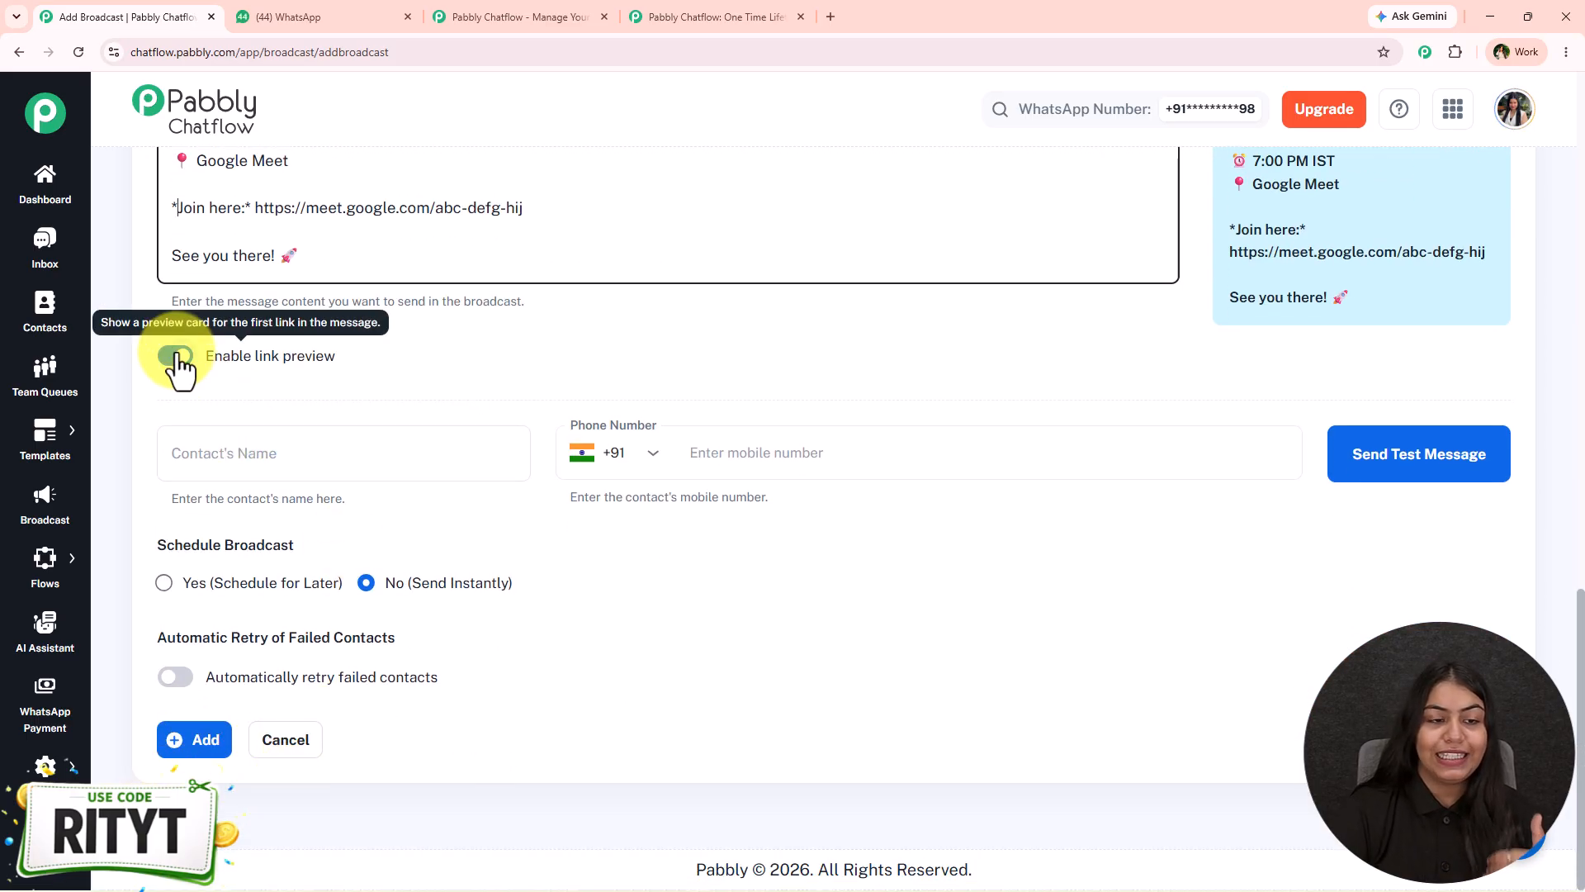
scroll(520, 538, "up", 2)
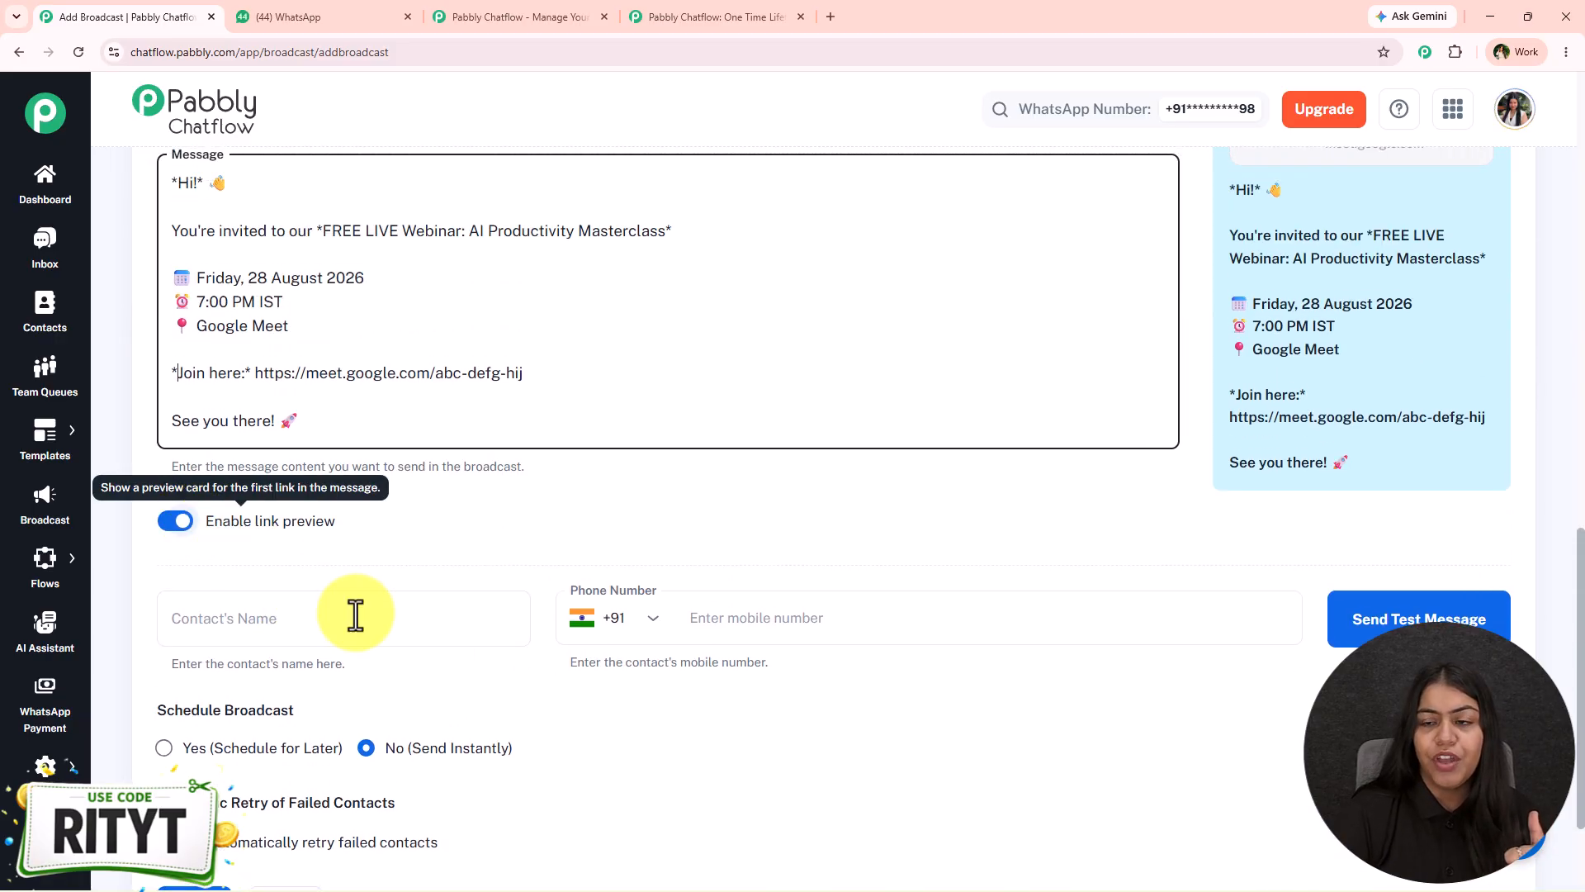
scroll(319, 609, "up", 3)
left_click(176, 769)
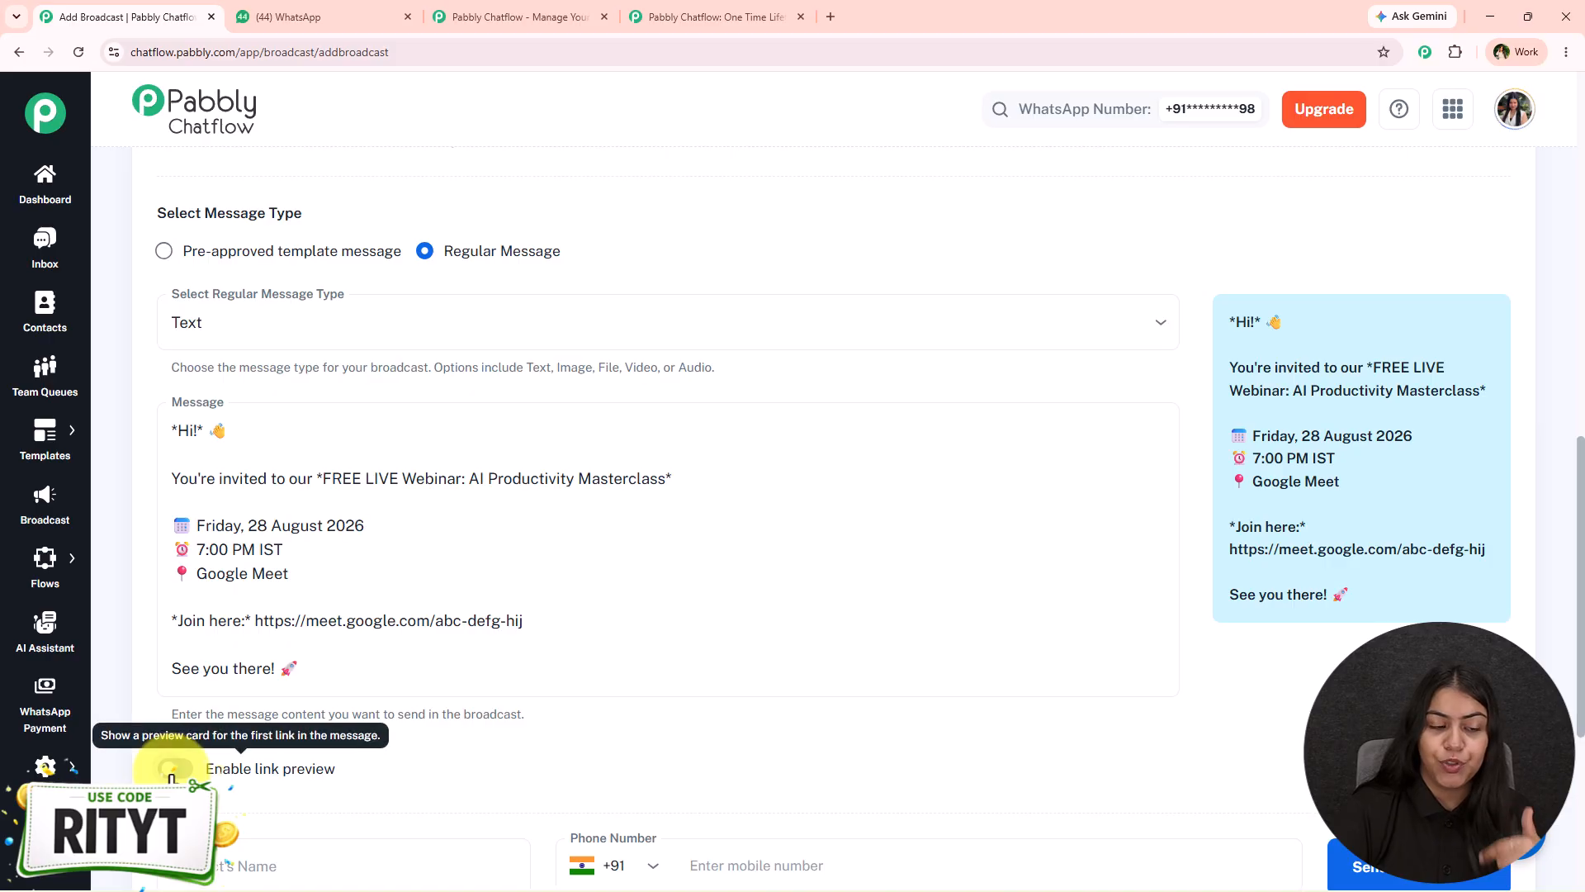
left_click(173, 772)
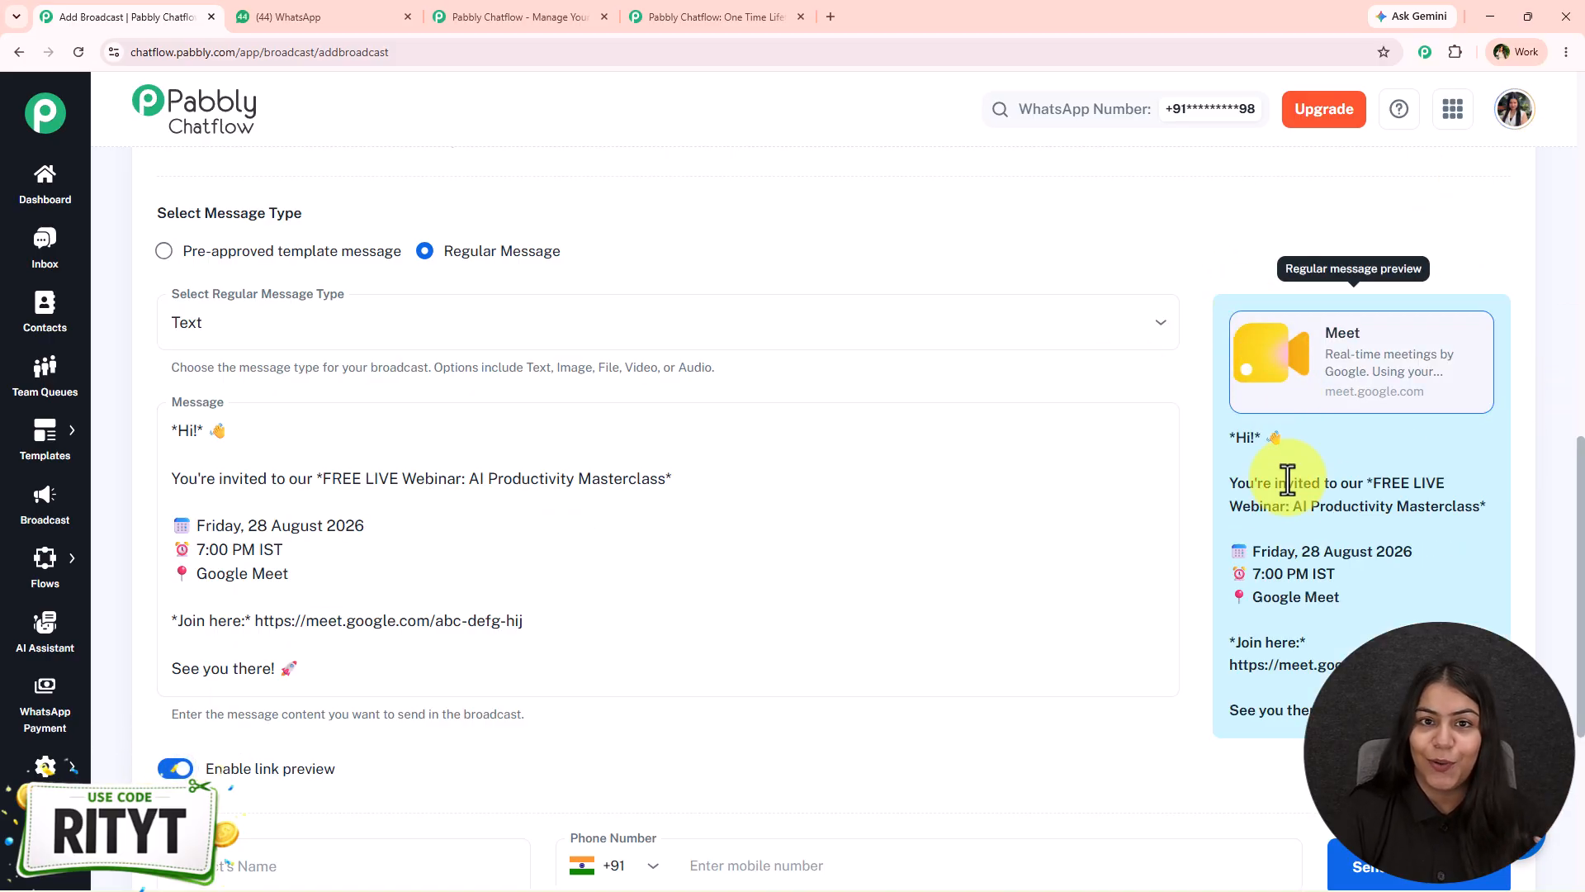
scroll(1114, 531, "down", 3)
left_click(174, 521)
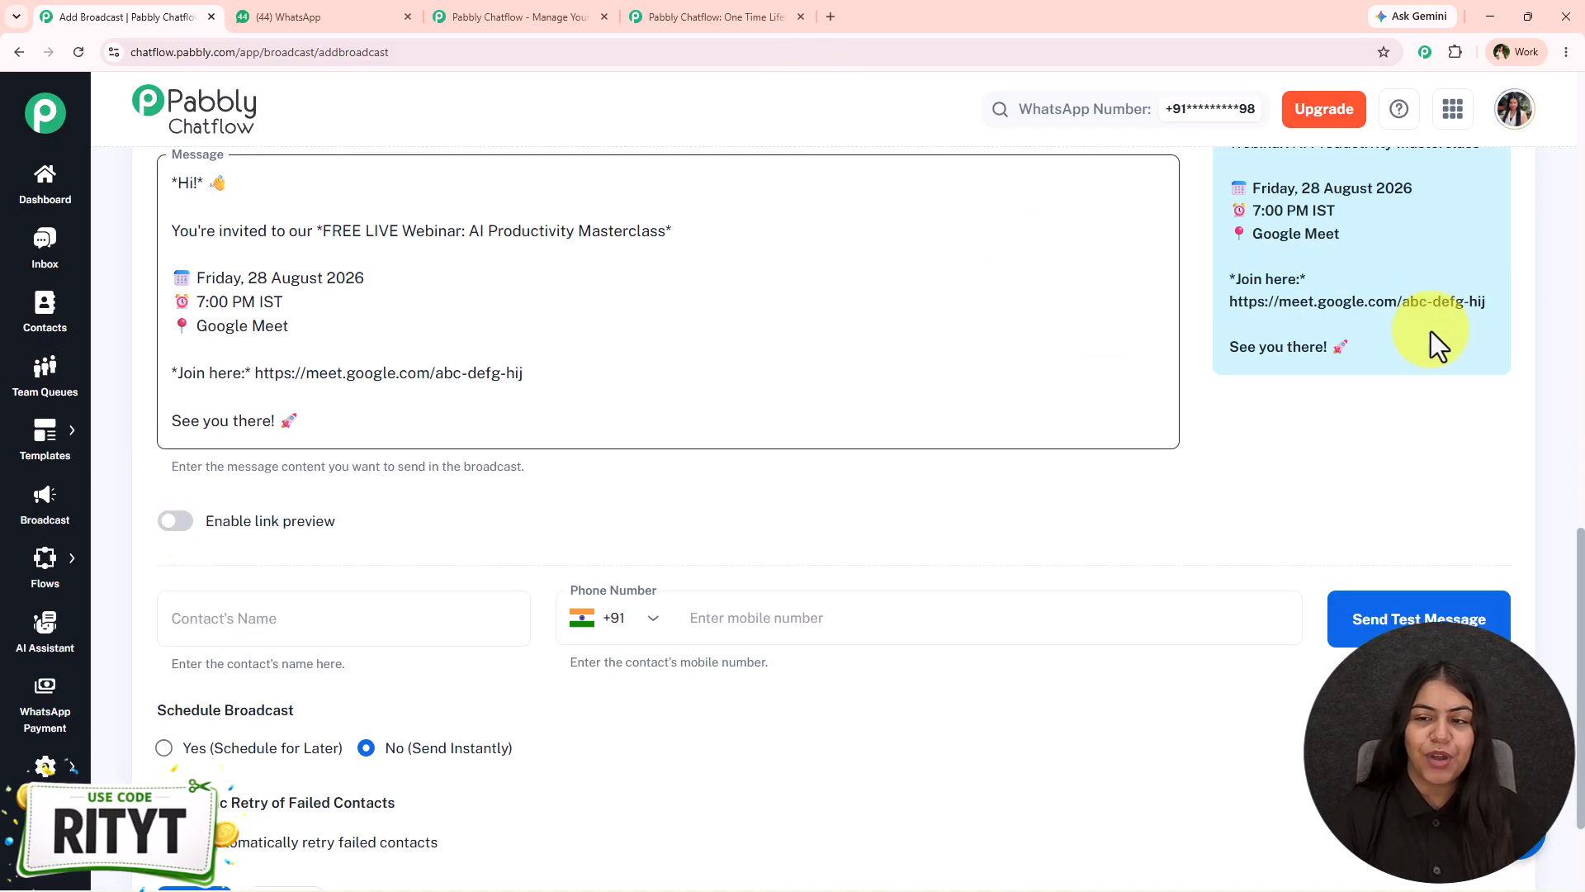
left_click(172, 524)
- Send a test message using the contact name Test and the recipient's +91 mobile number
scroll(820, 567, "down", 2)
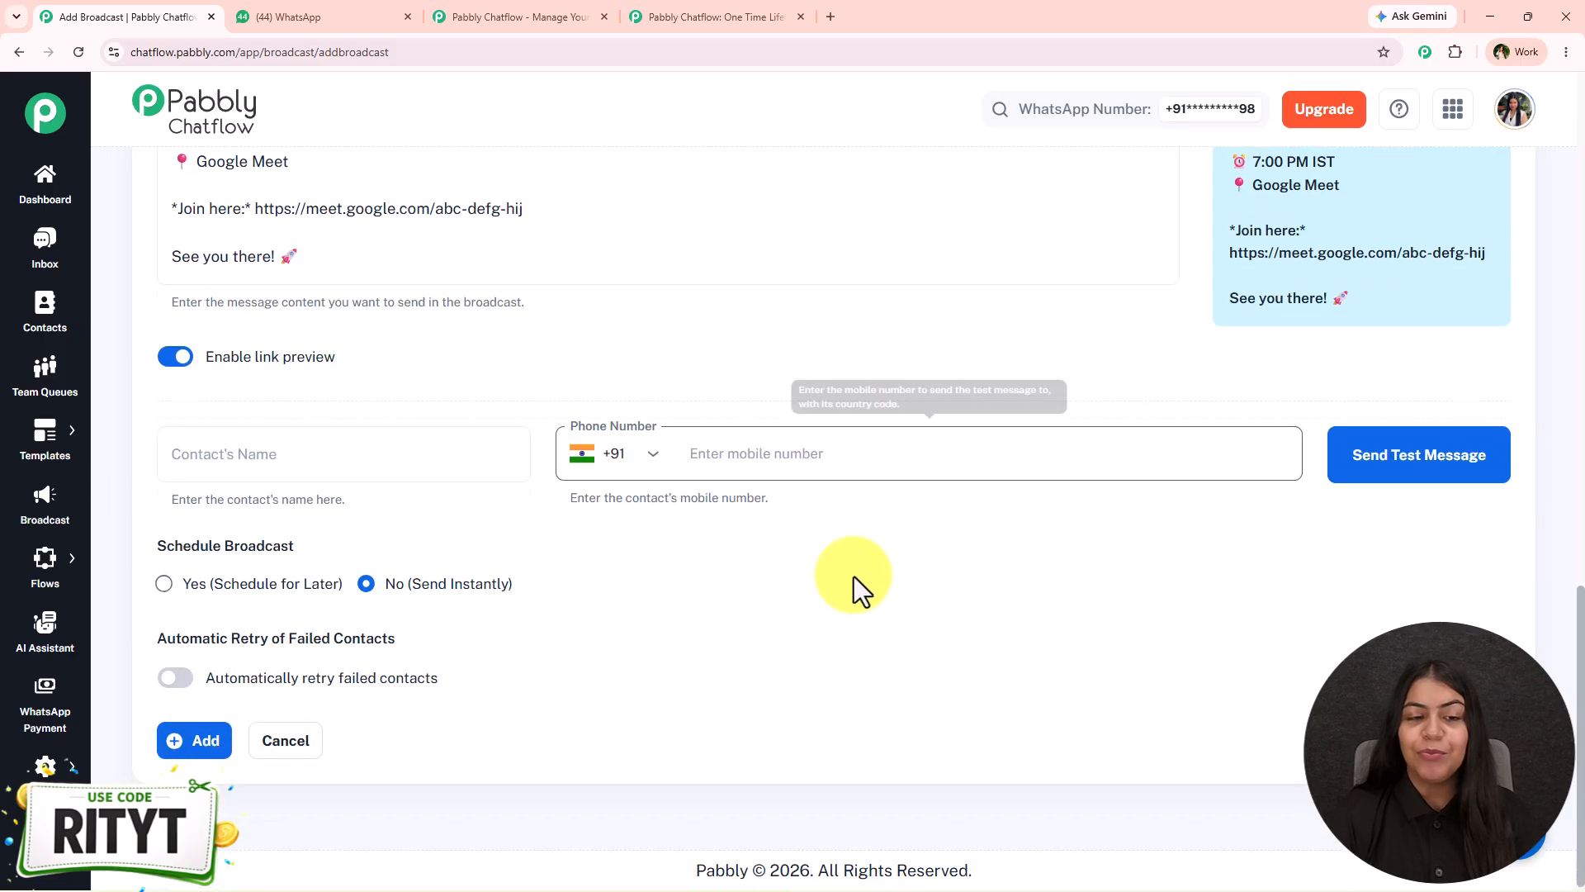
left_click(419, 461)
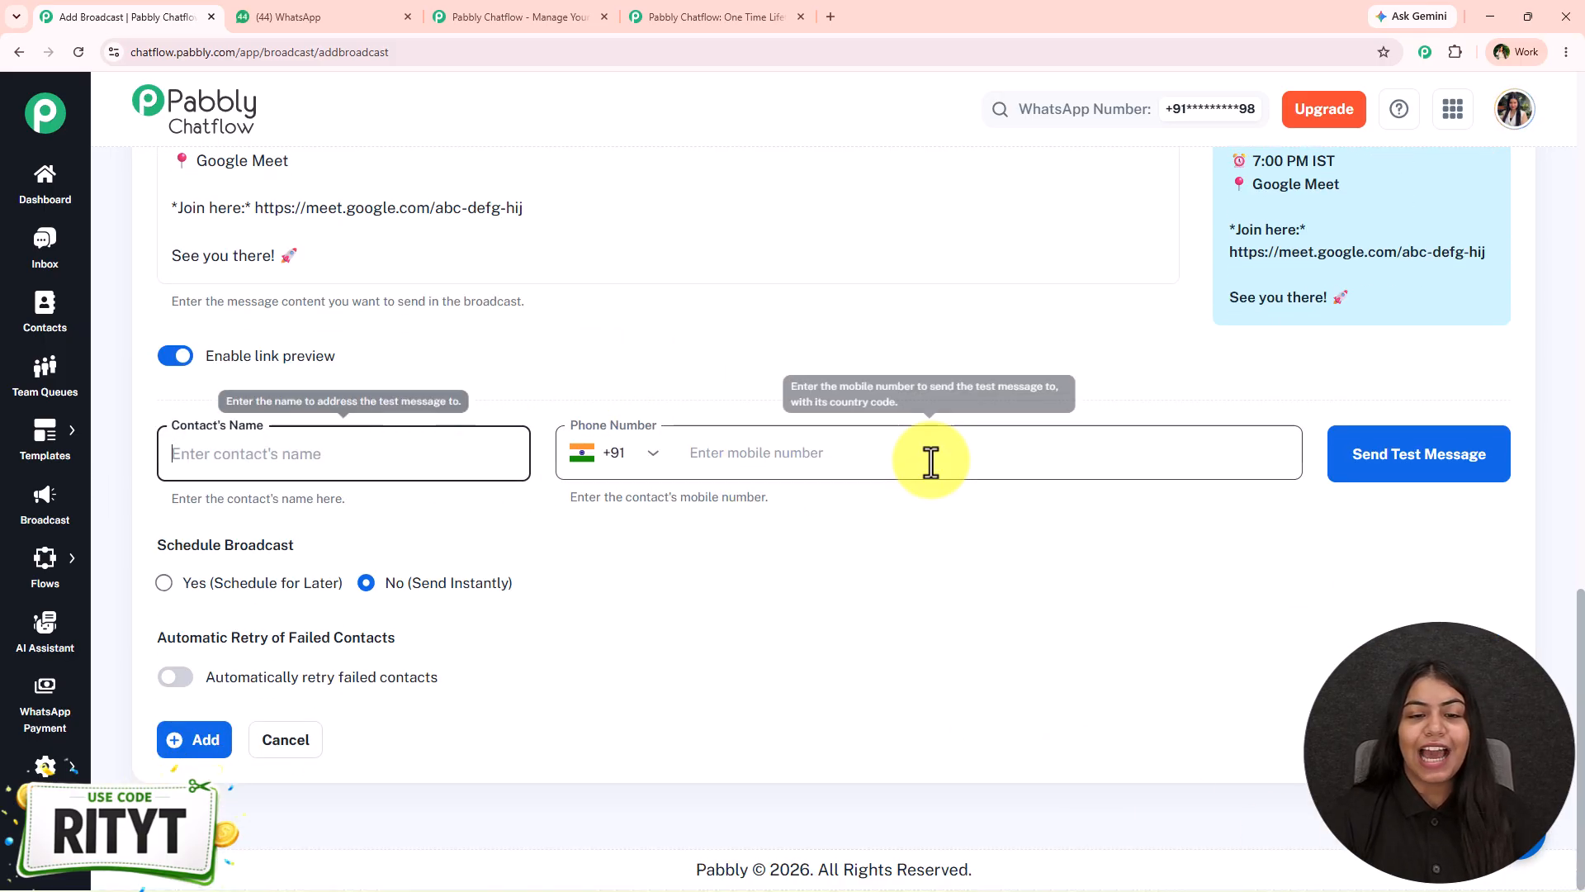
left_click(927, 460)
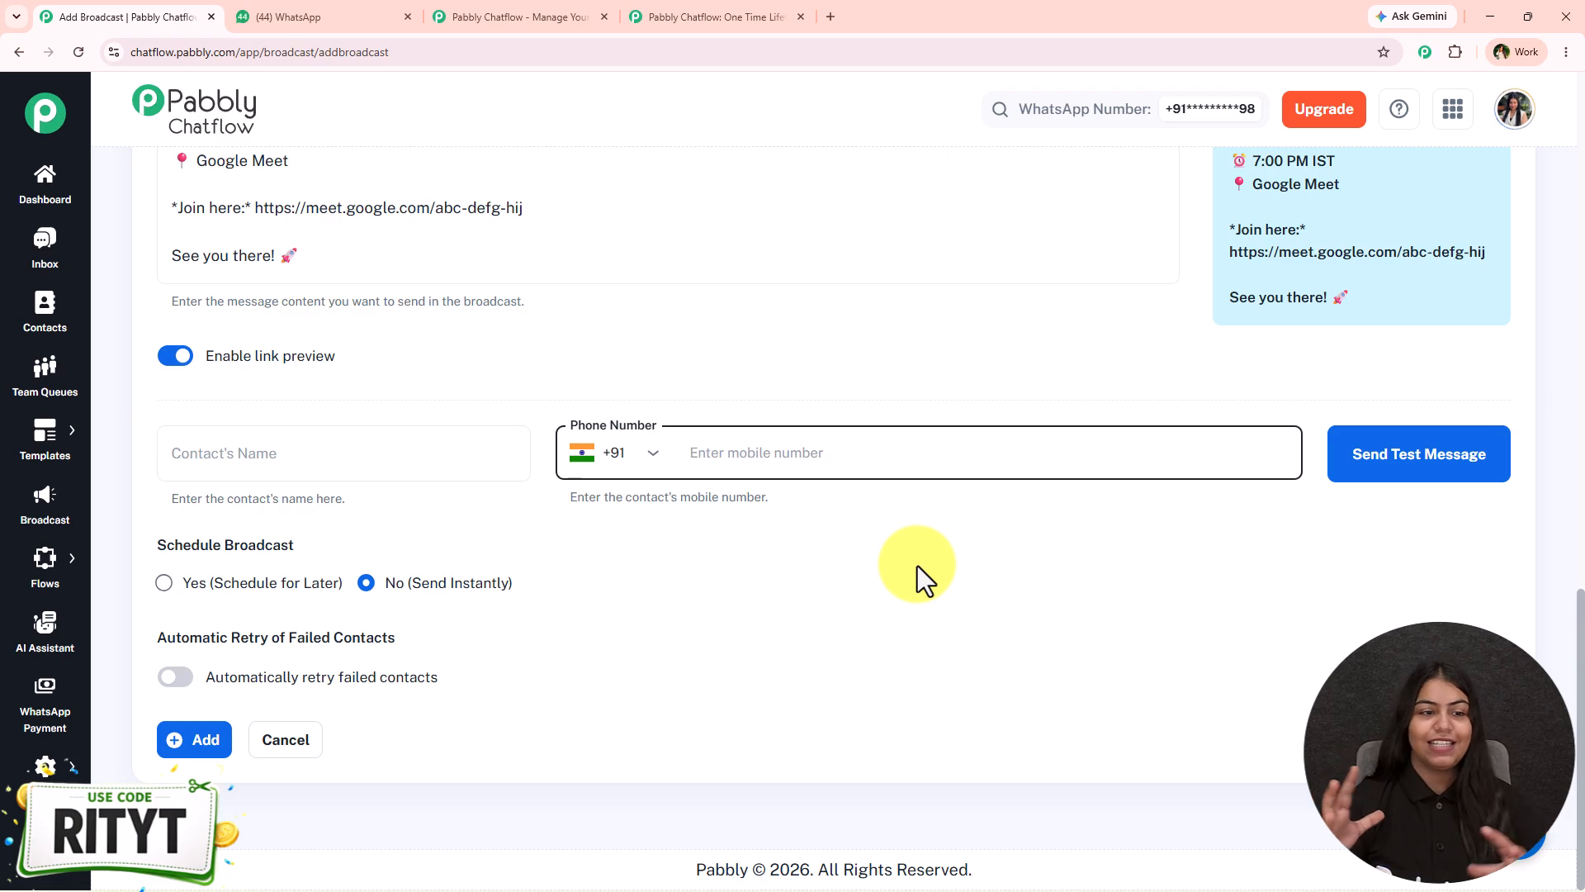
left_click(277, 440)
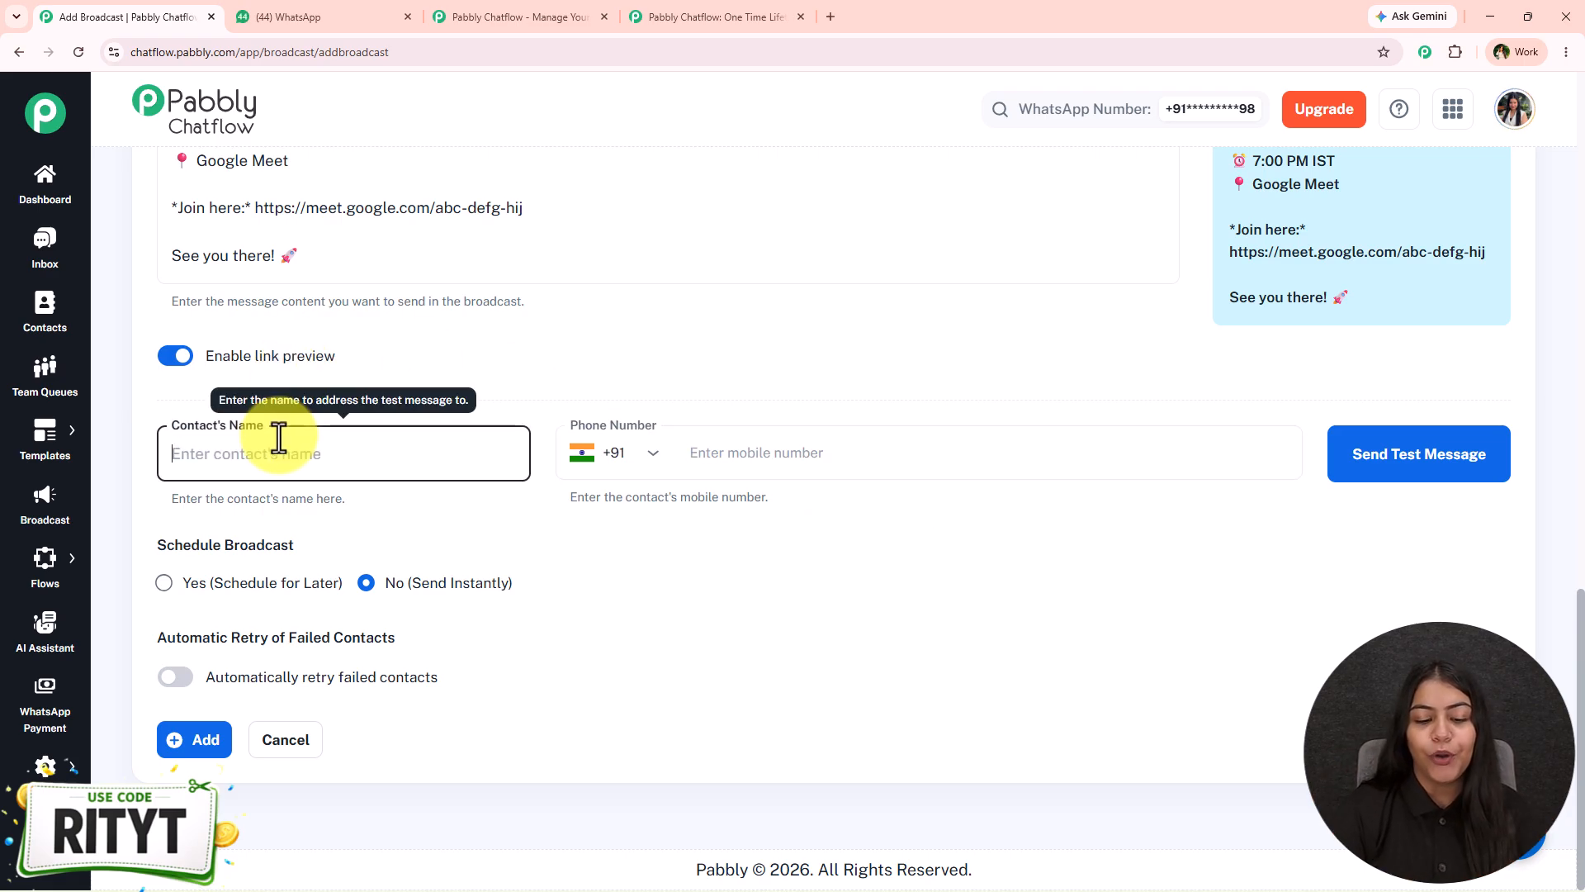
type("Test")
left_click(902, 465)
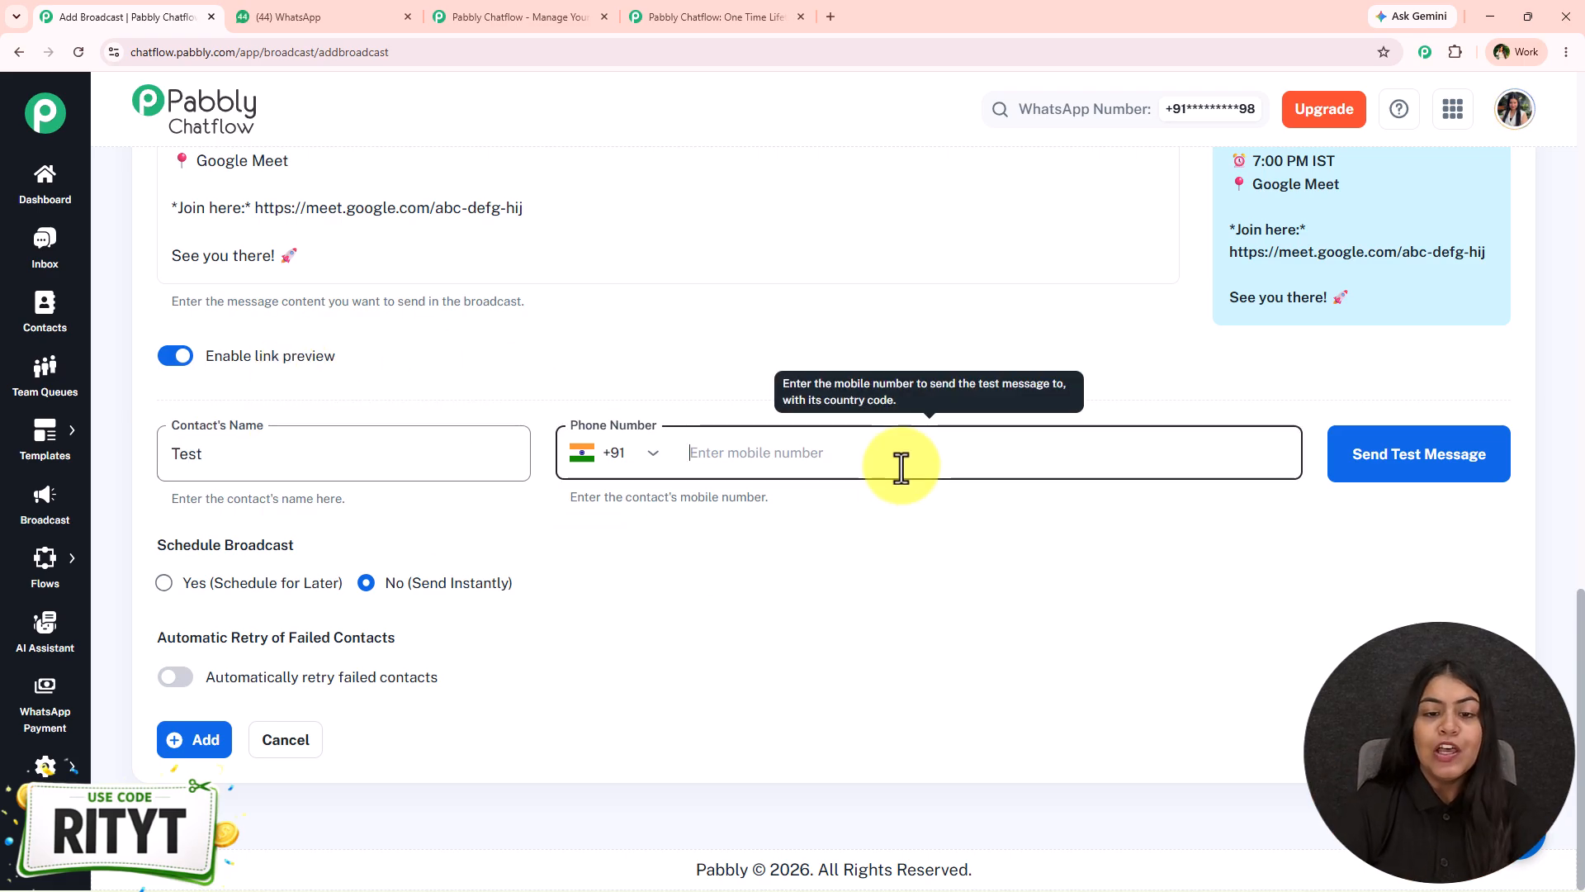
type("903")
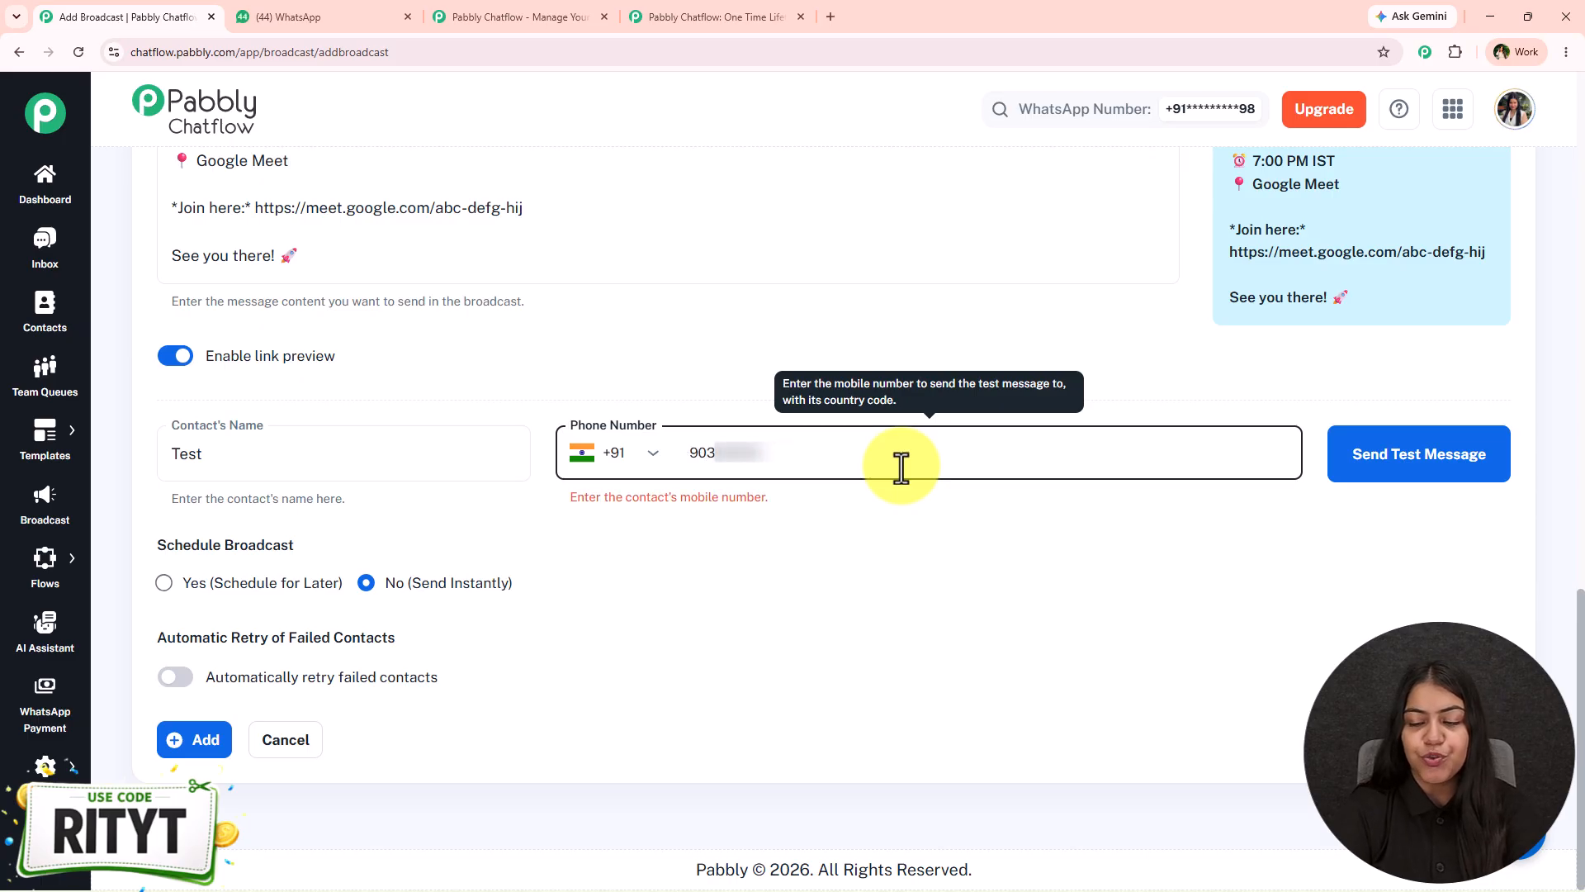
key("BackSpace")
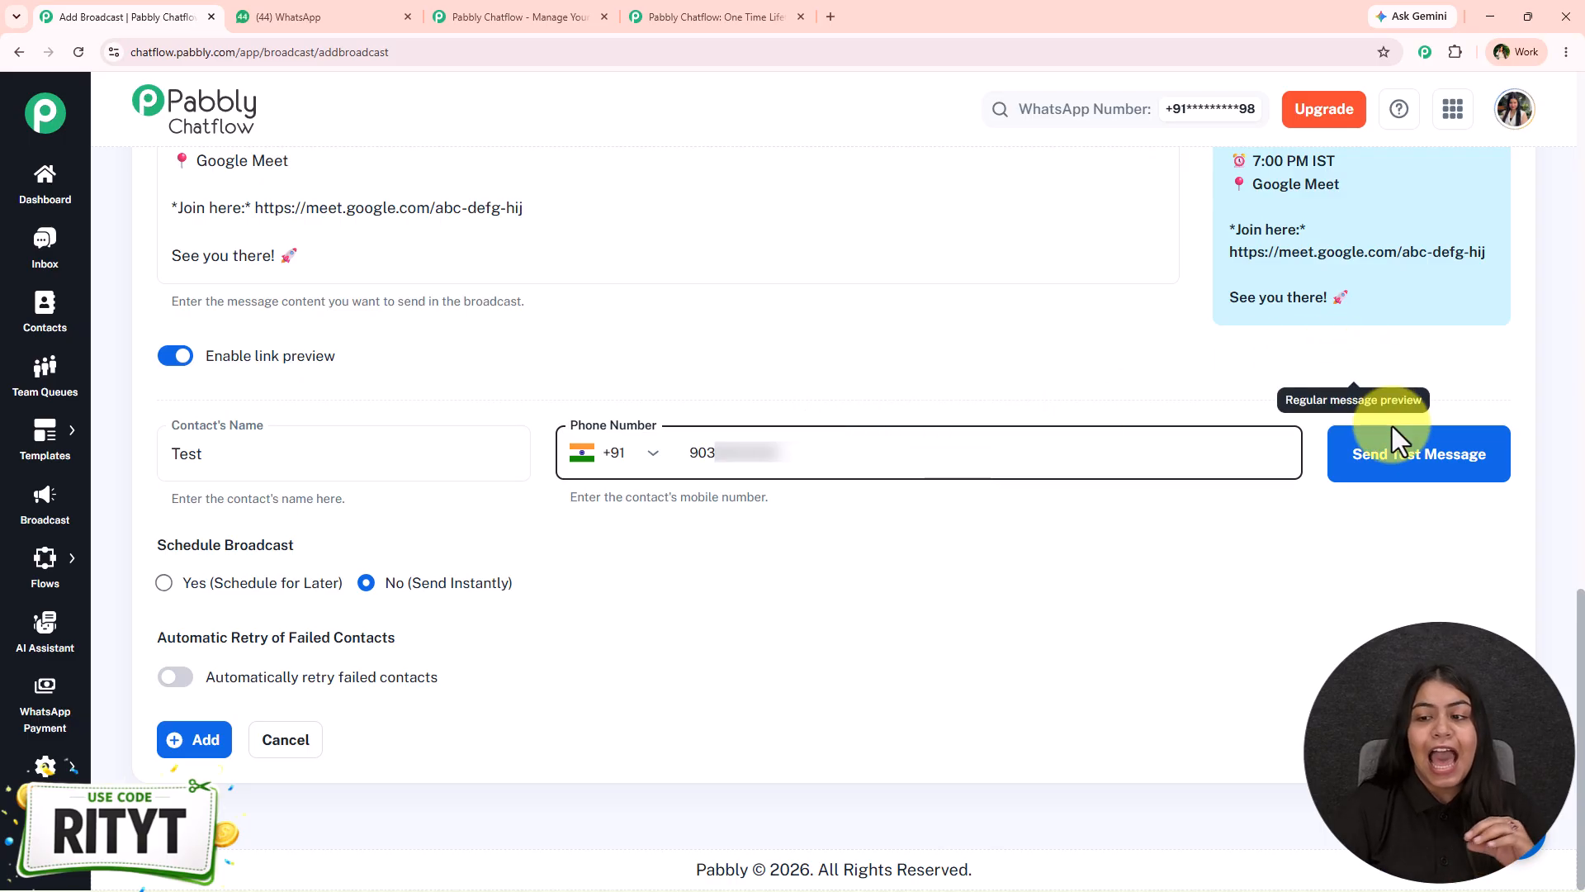
left_click(1401, 464)
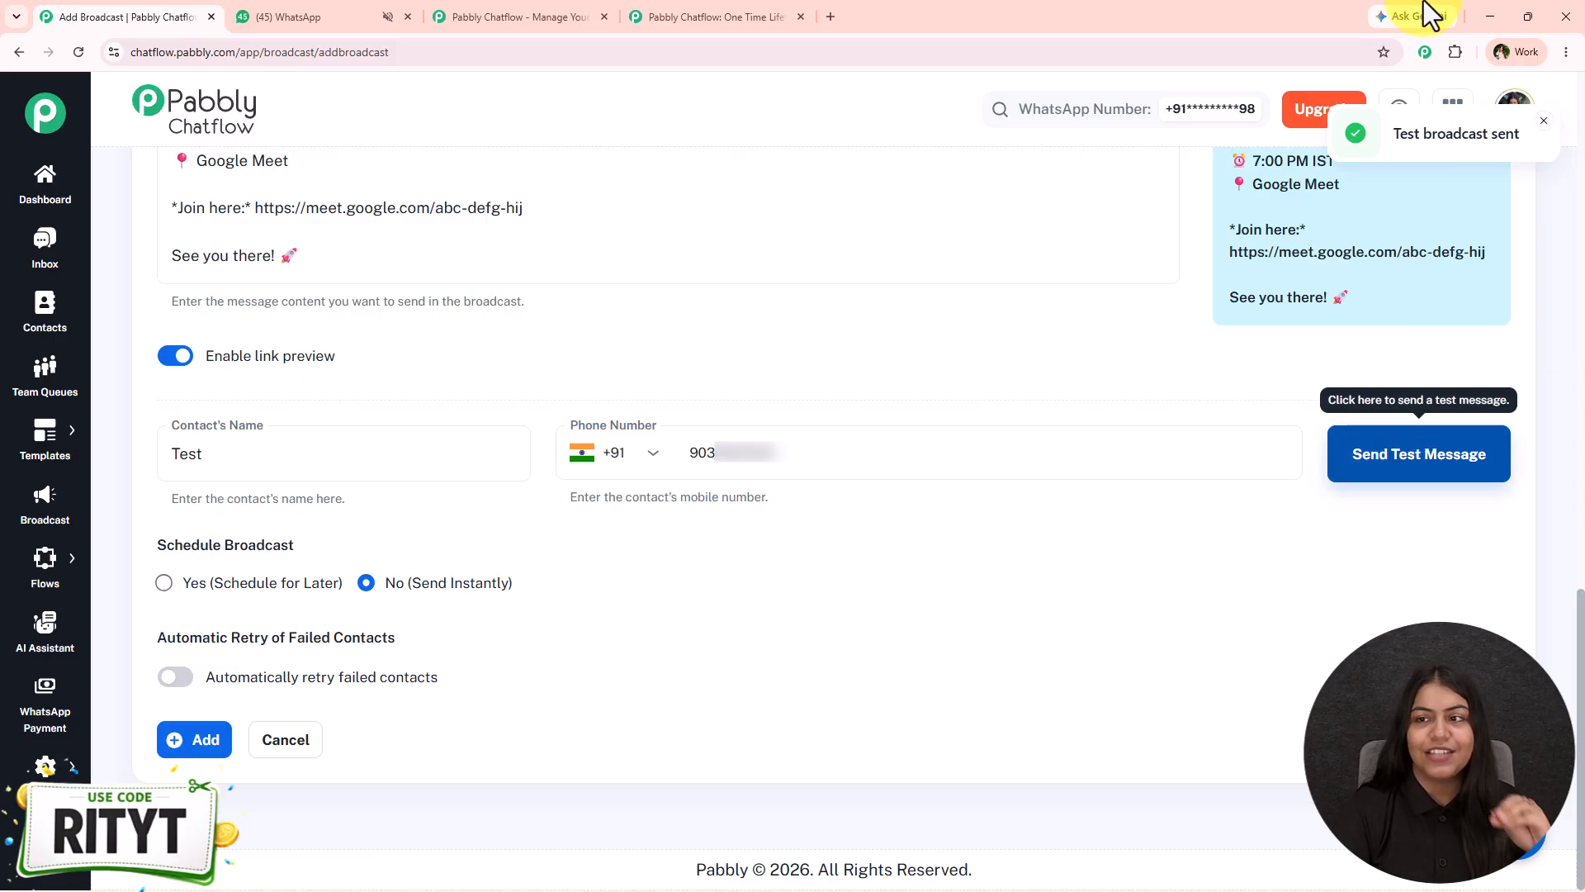
- Check the received test message in the Pabbly Chatflow 2 chat in WhatsApp and return to the broadcast form
left_click(283, 14)
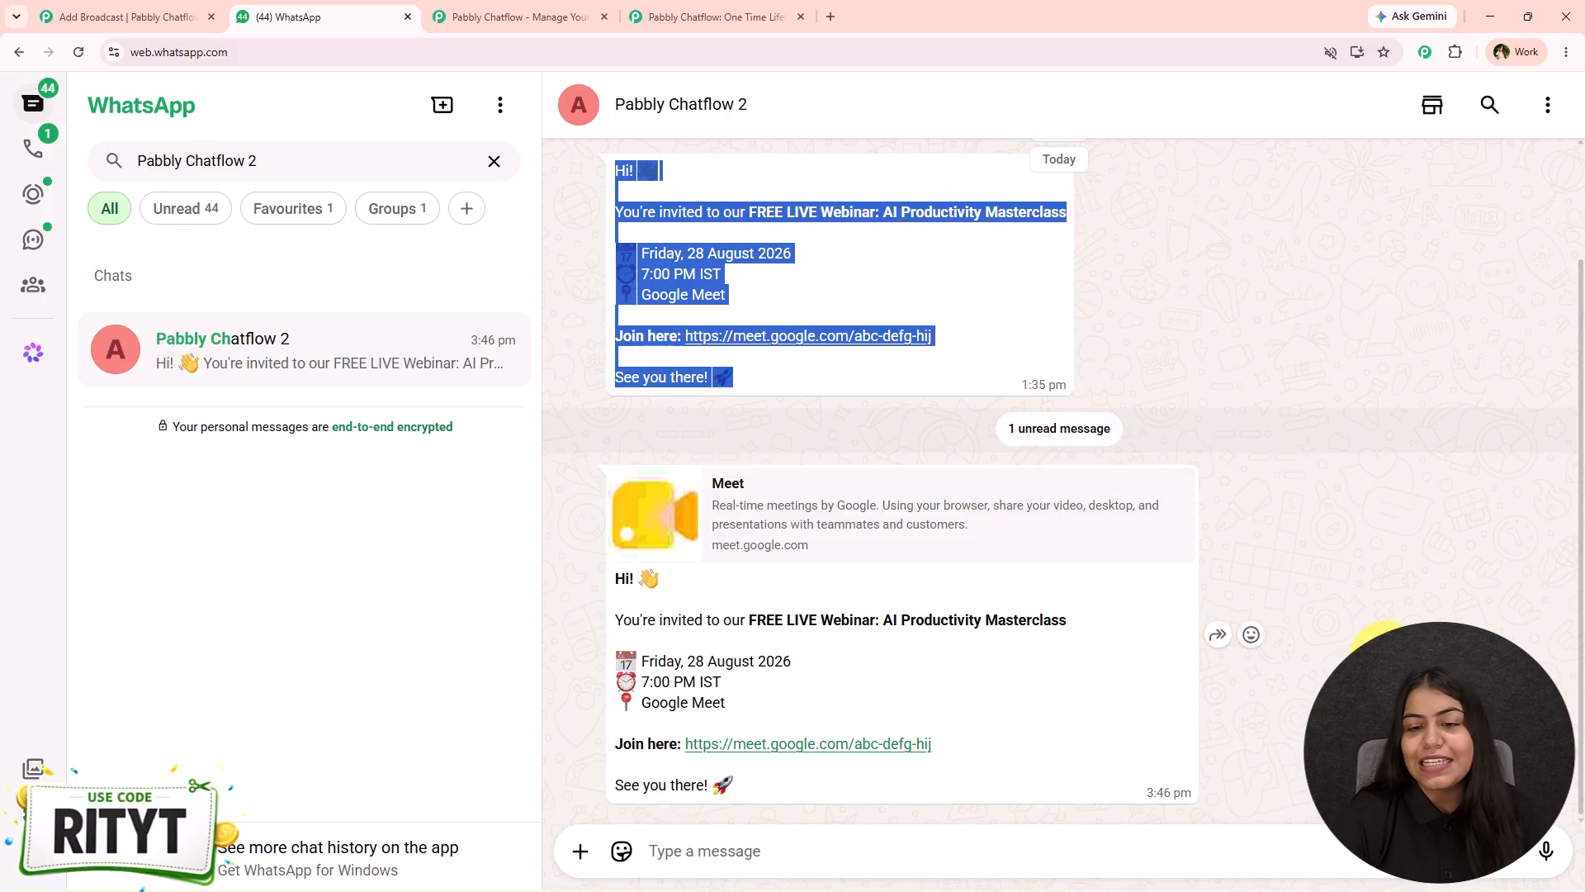
left_click(1308, 636)
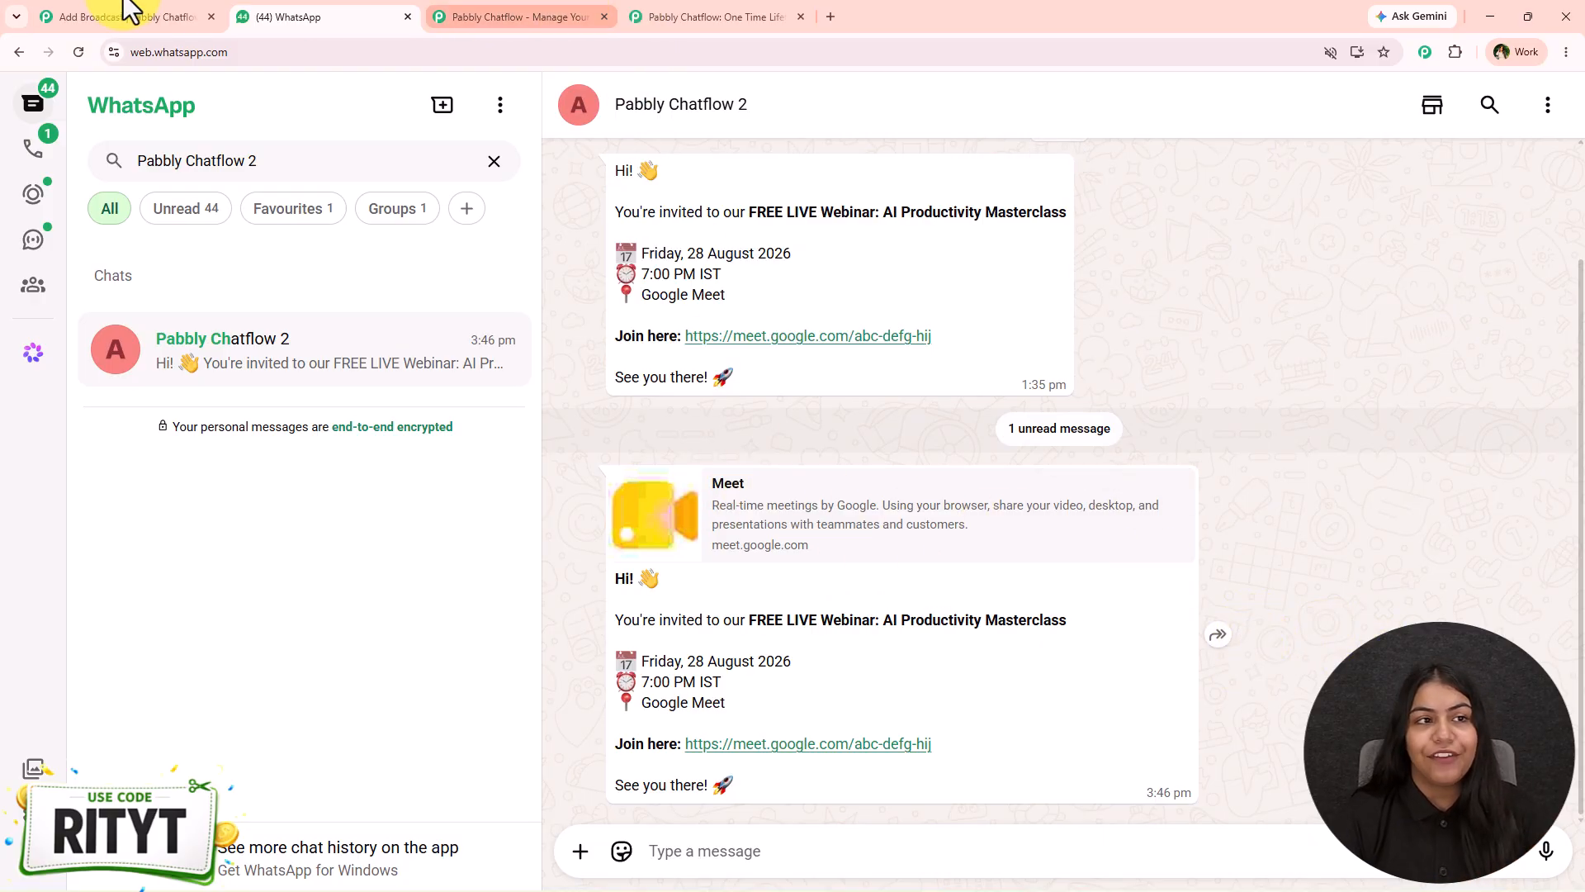
left_click(166, 15)
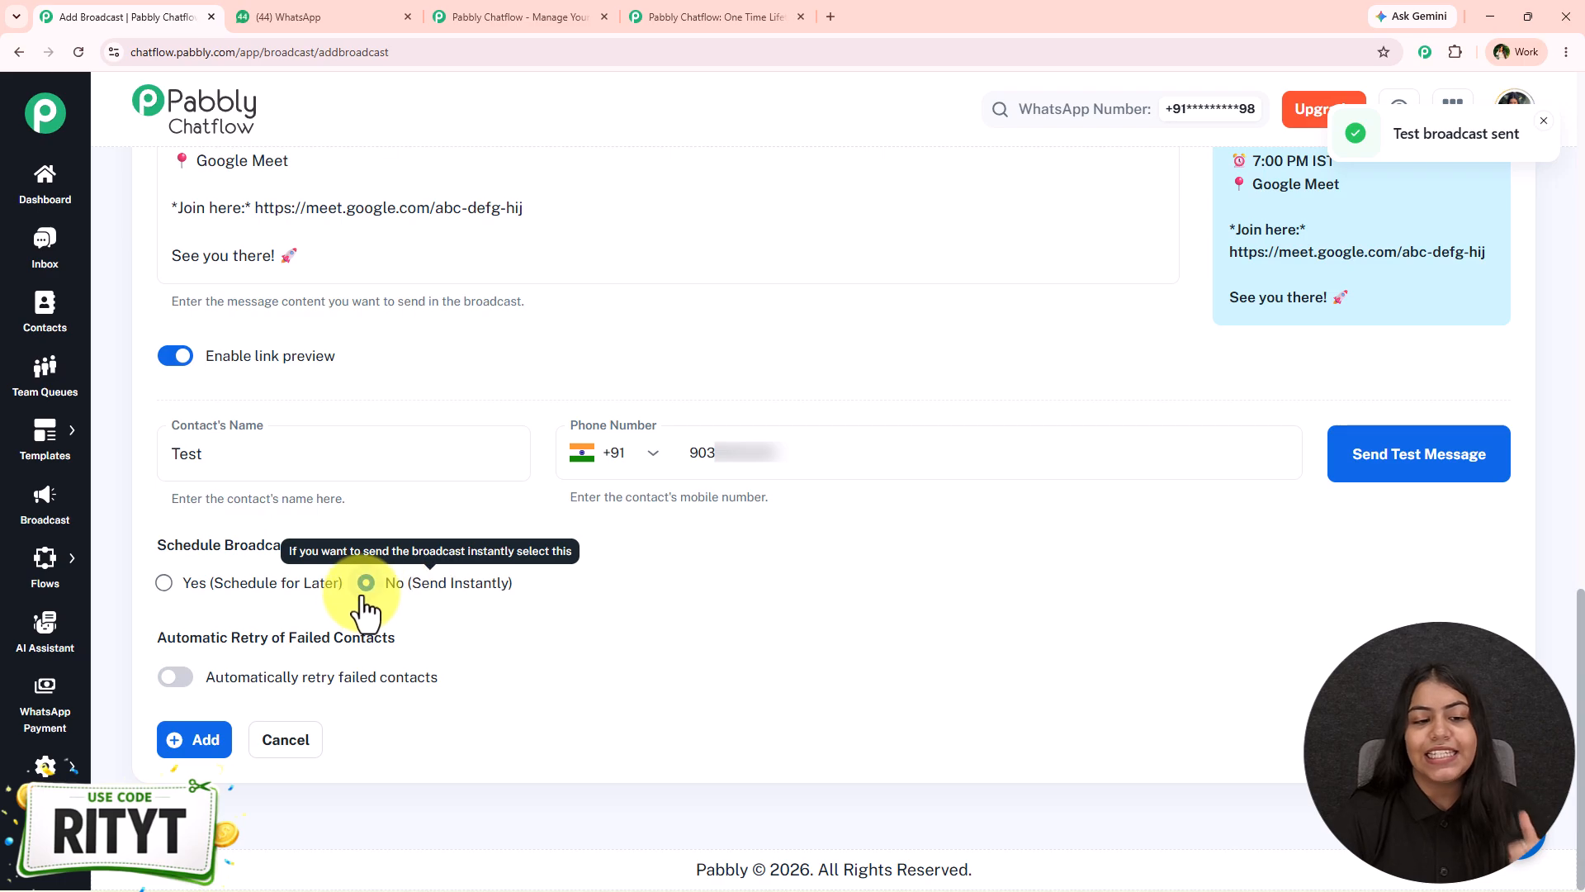
- Switch the broadcast's scheduling from instant sending to Yes (Schedule for Later)
triple_click(444, 585)
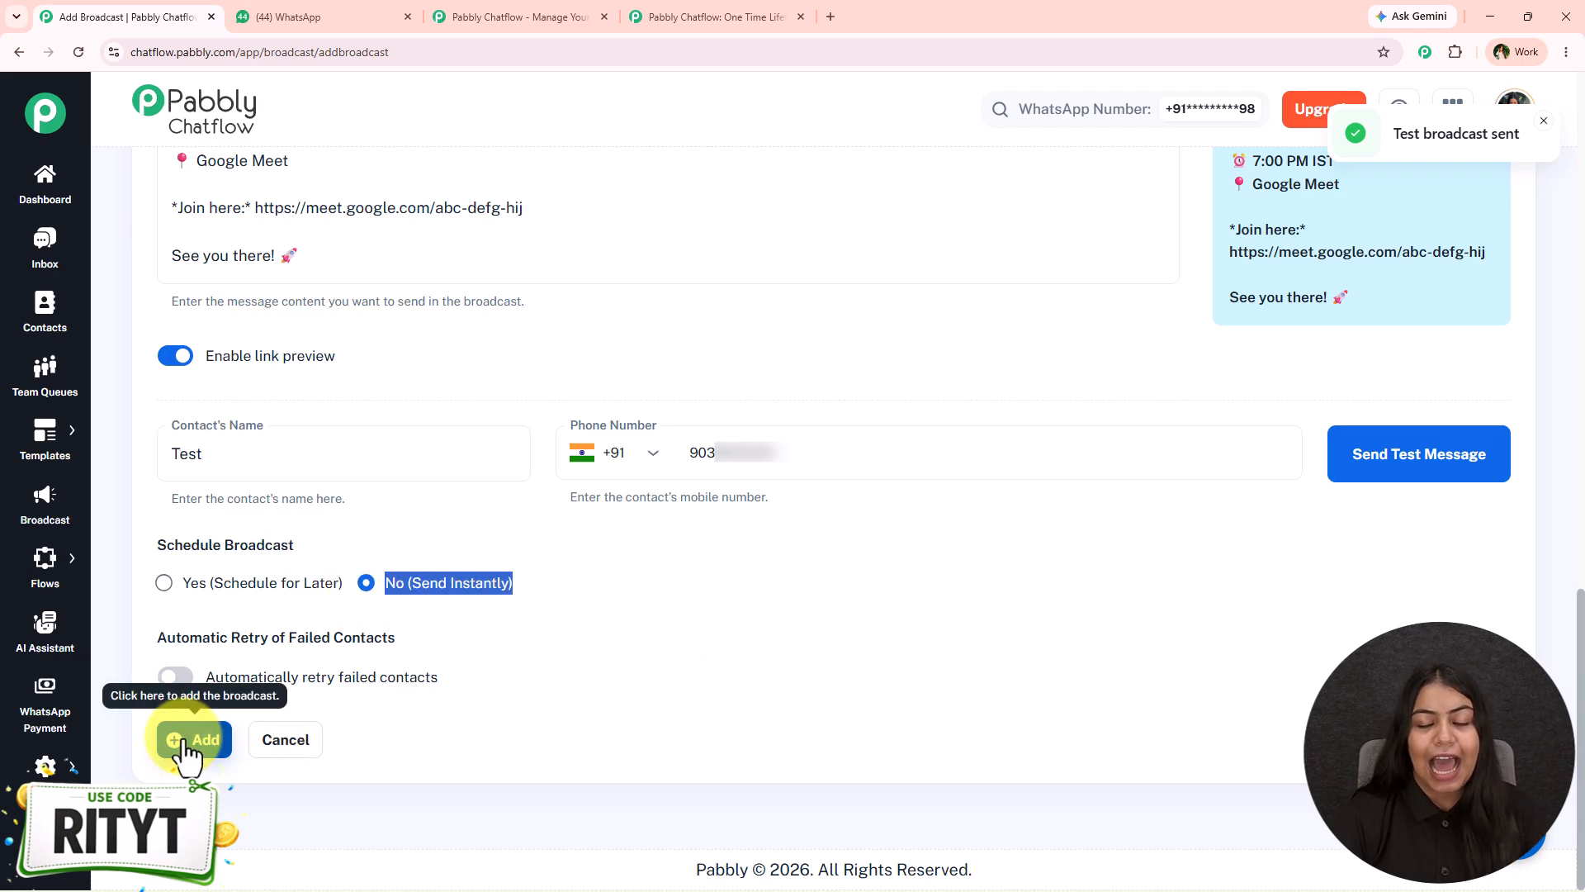
left_click(626, 698)
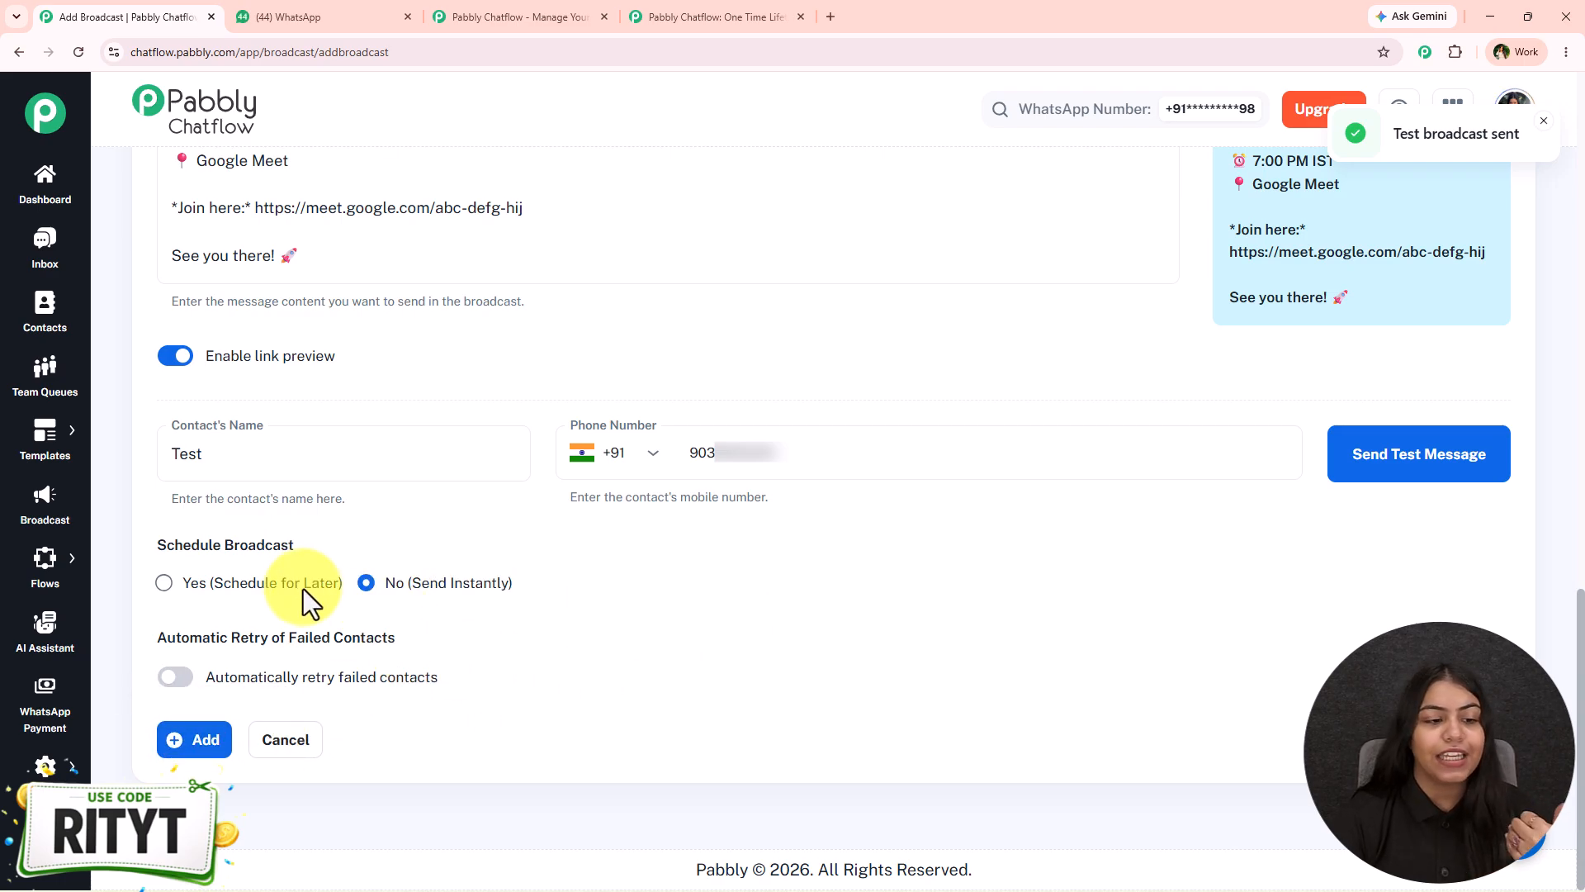
left_click(153, 583)
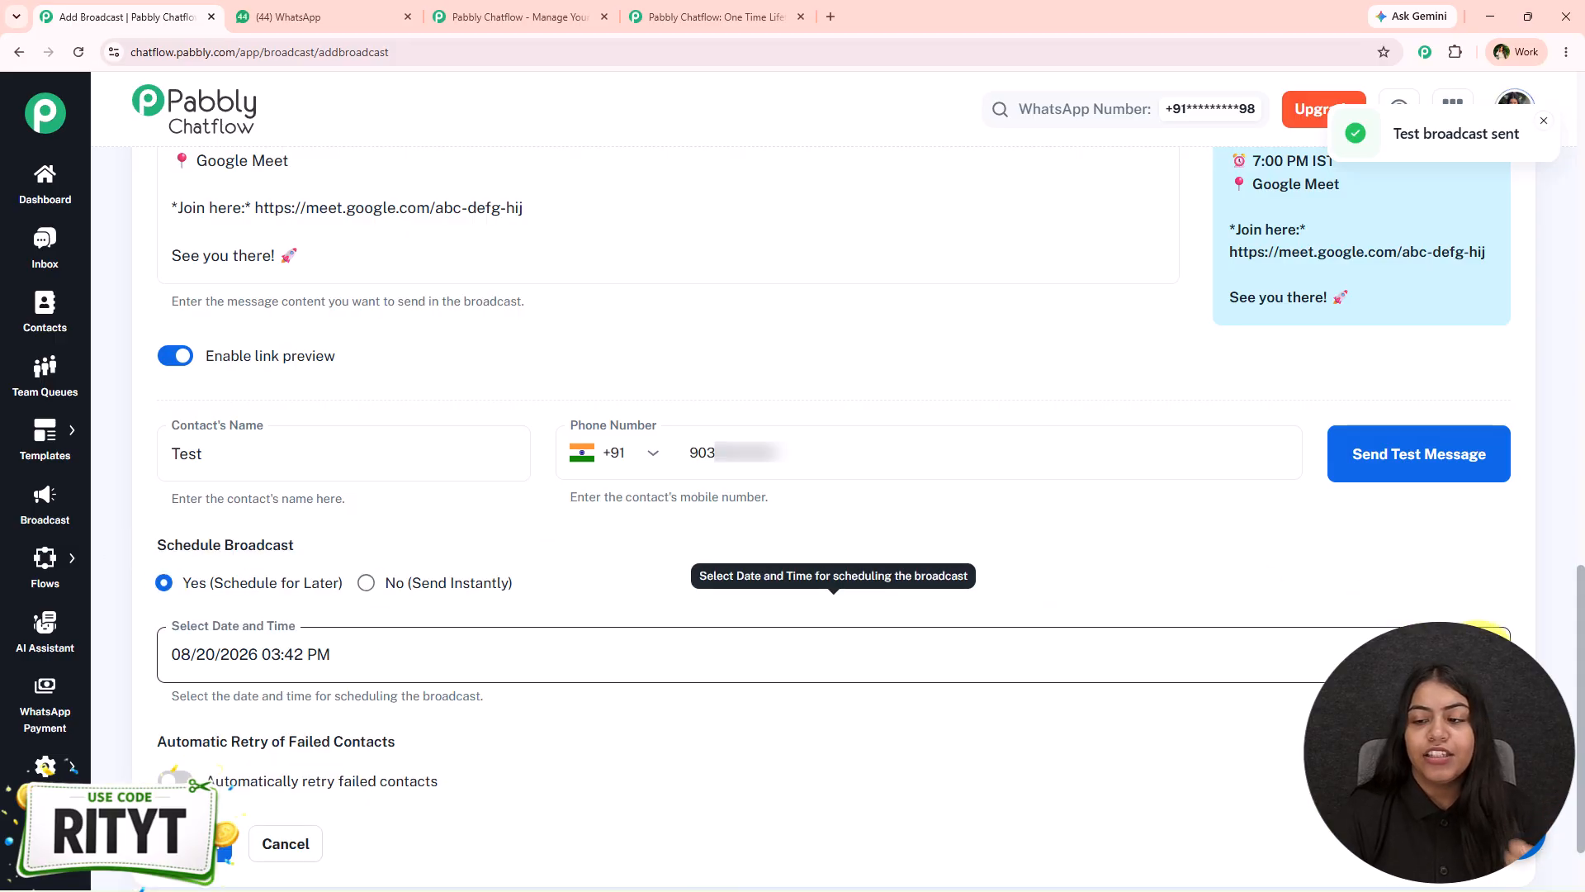
- Schedule the broadcast for August 24, 2026 at 03:00 PM
left_click(536, 652)
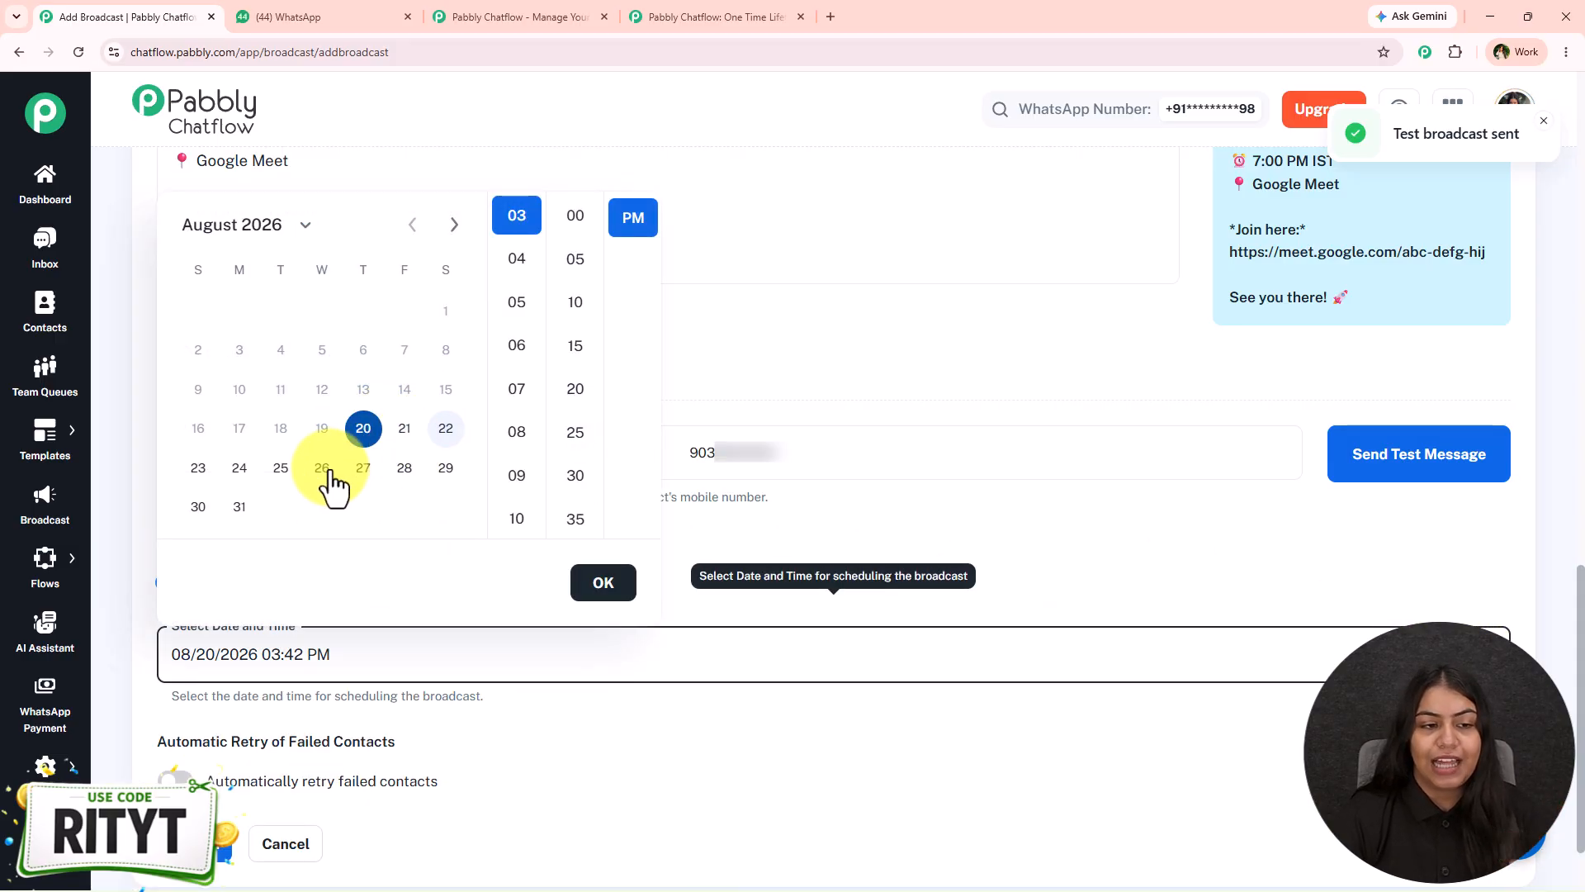
left_click(235, 471)
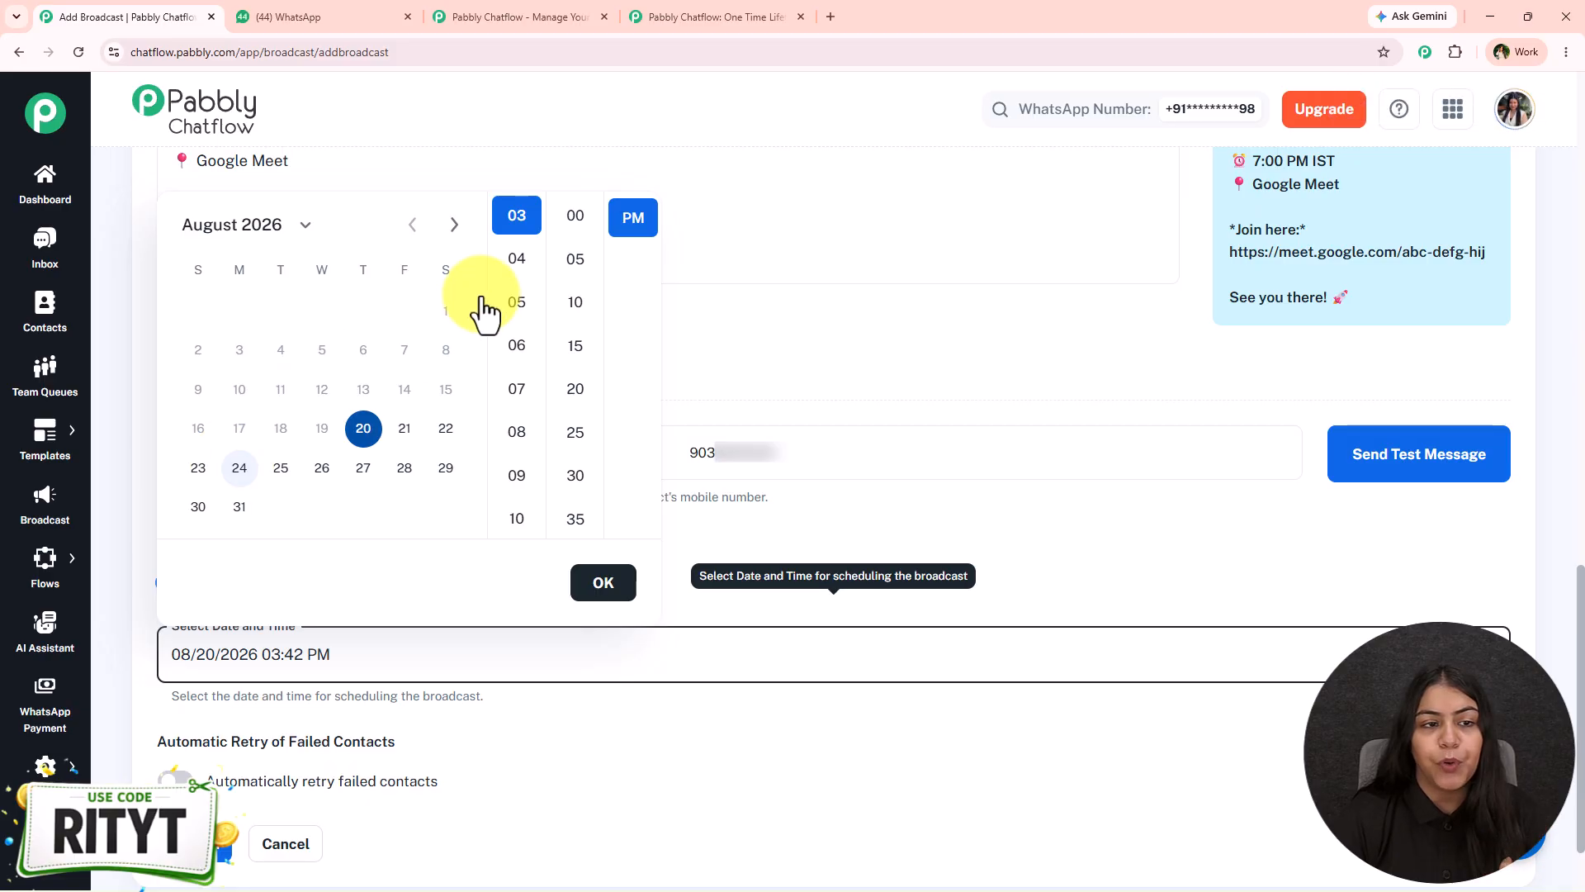
left_click(575, 215)
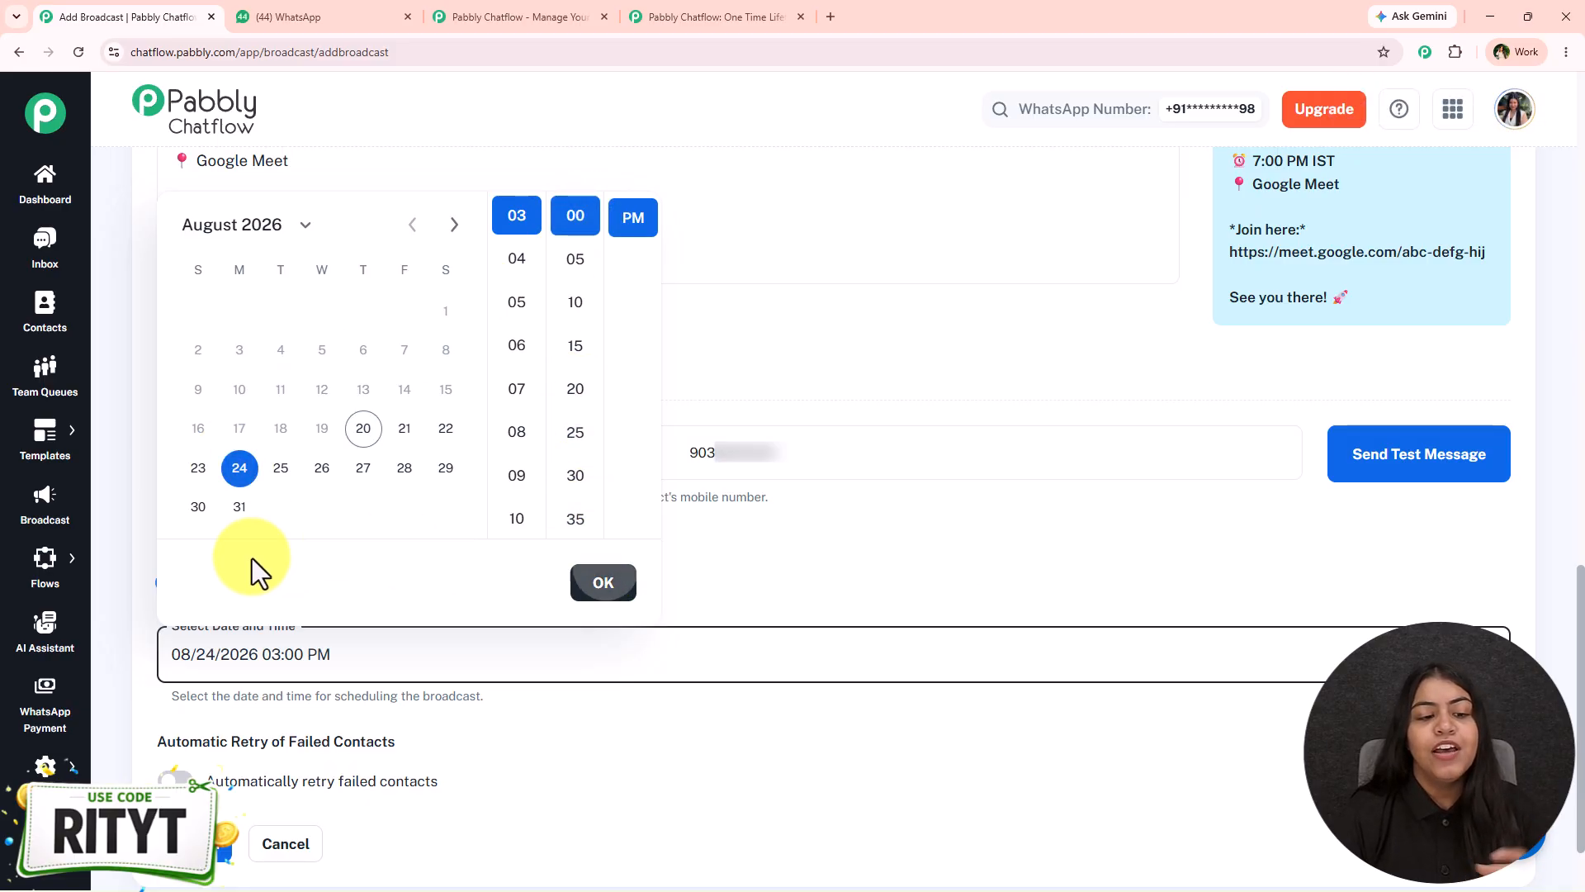
left_click(322, 695)
scroll(322, 695, "down", 2)
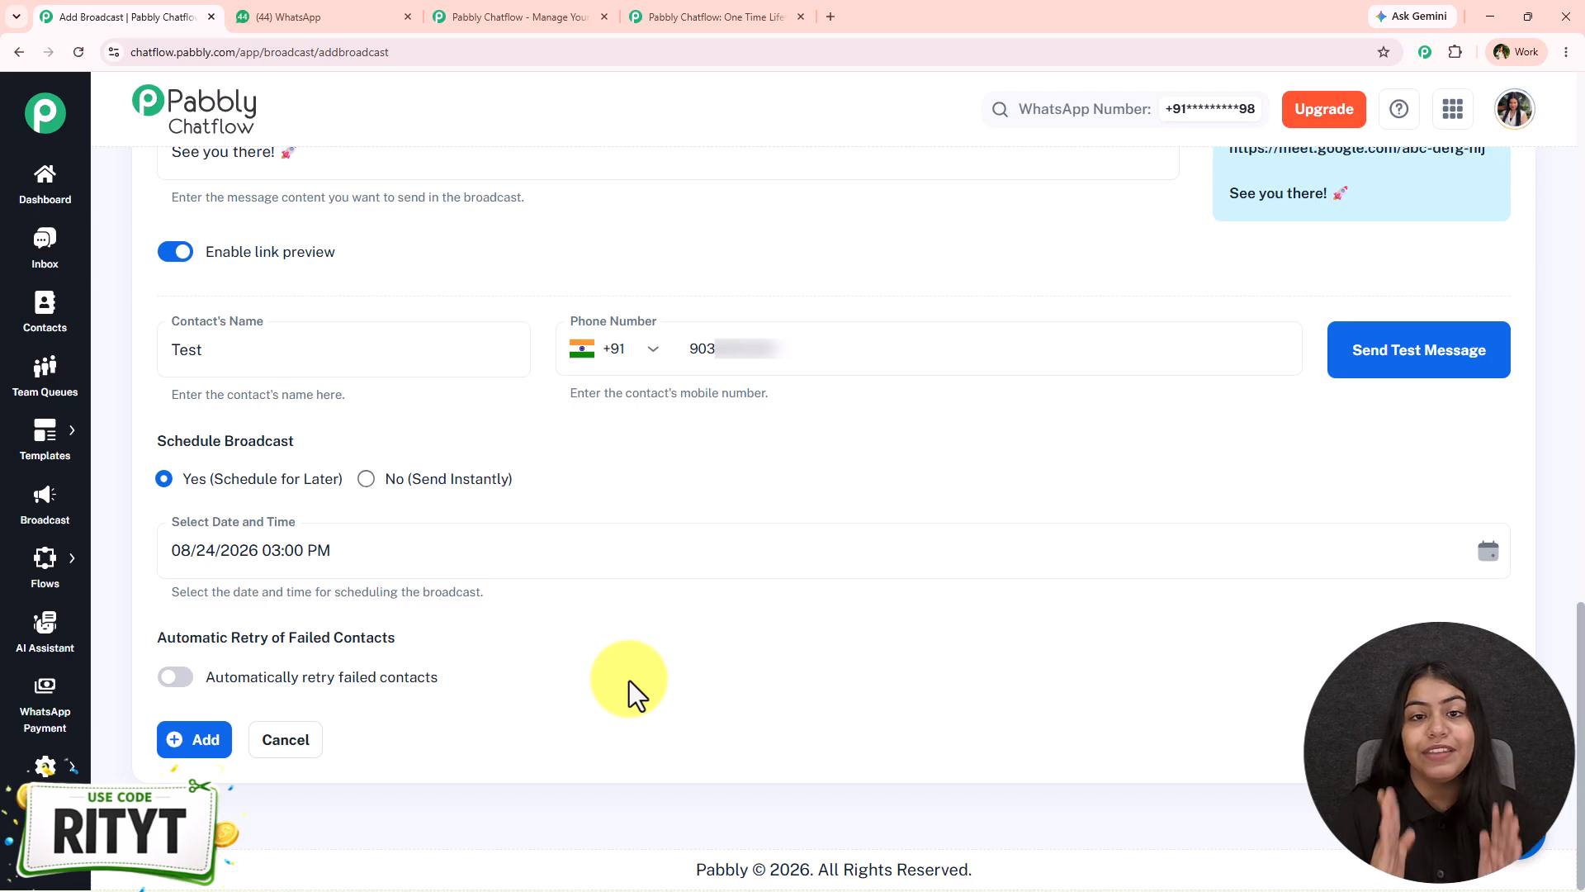
- Enable automatic retry of failed contacts and review the retry count options, keeping 1 retry with a 12-hour wait
mouse_move(176, 691)
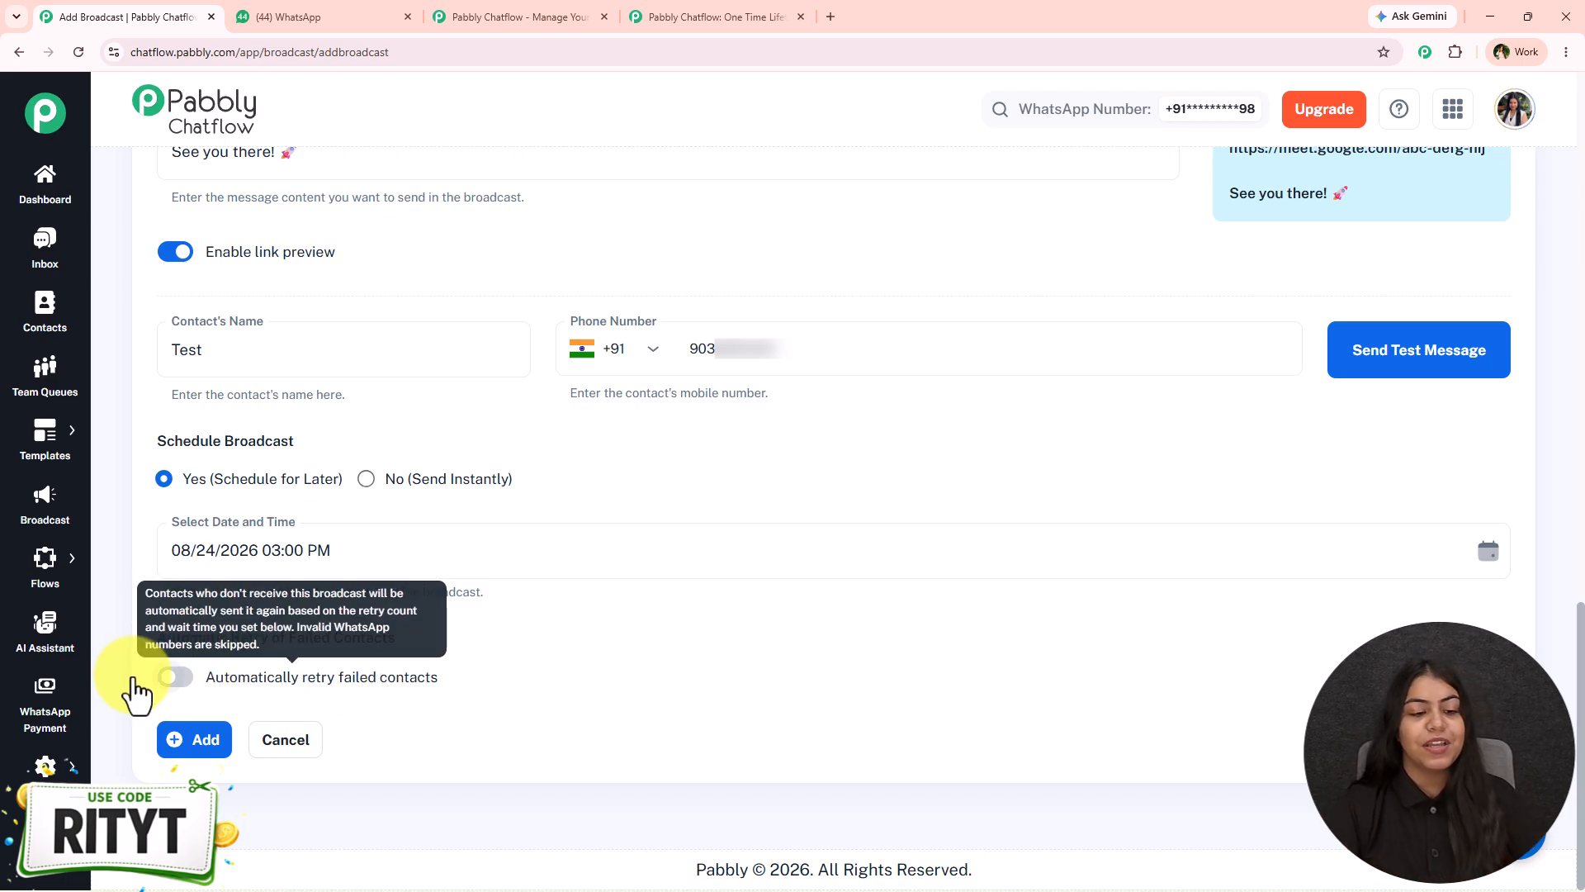
left_click(213, 665)
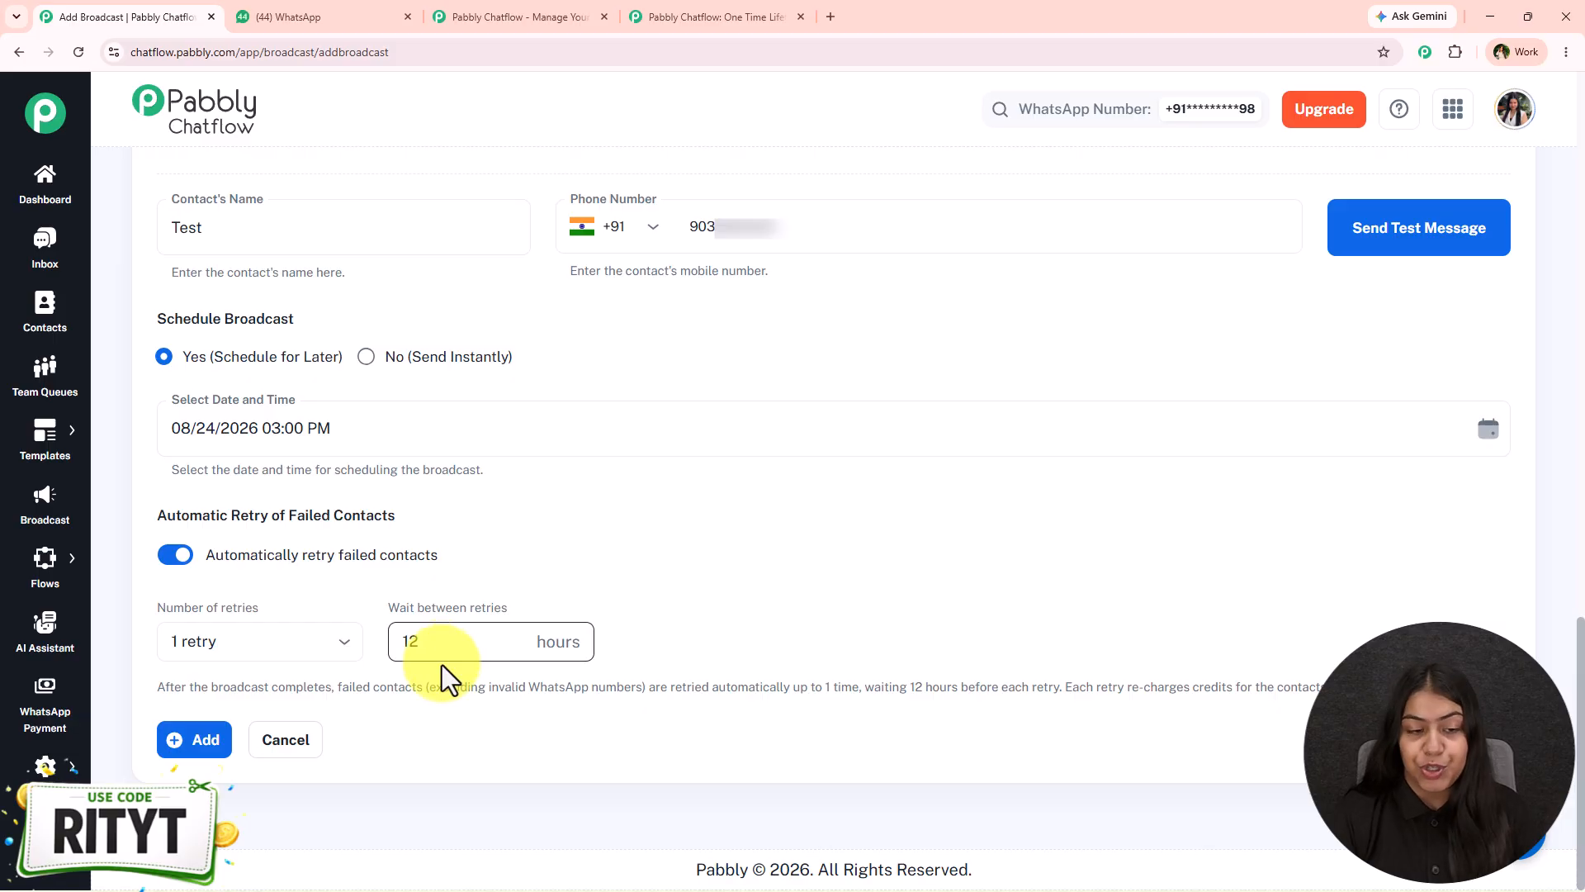
left_click(240, 641)
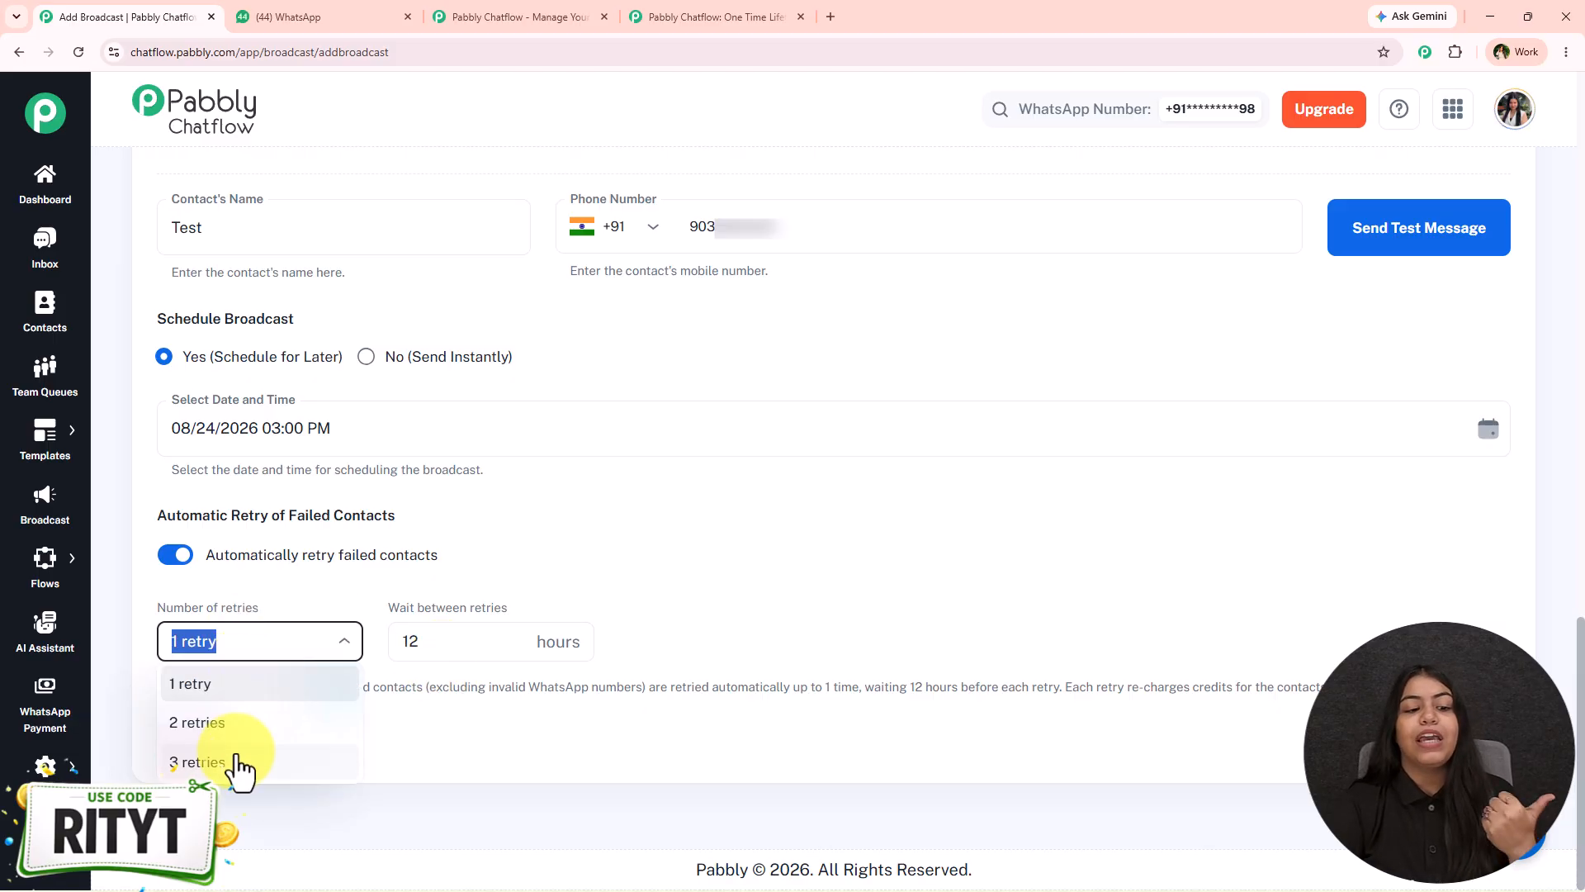
left_click(489, 763)
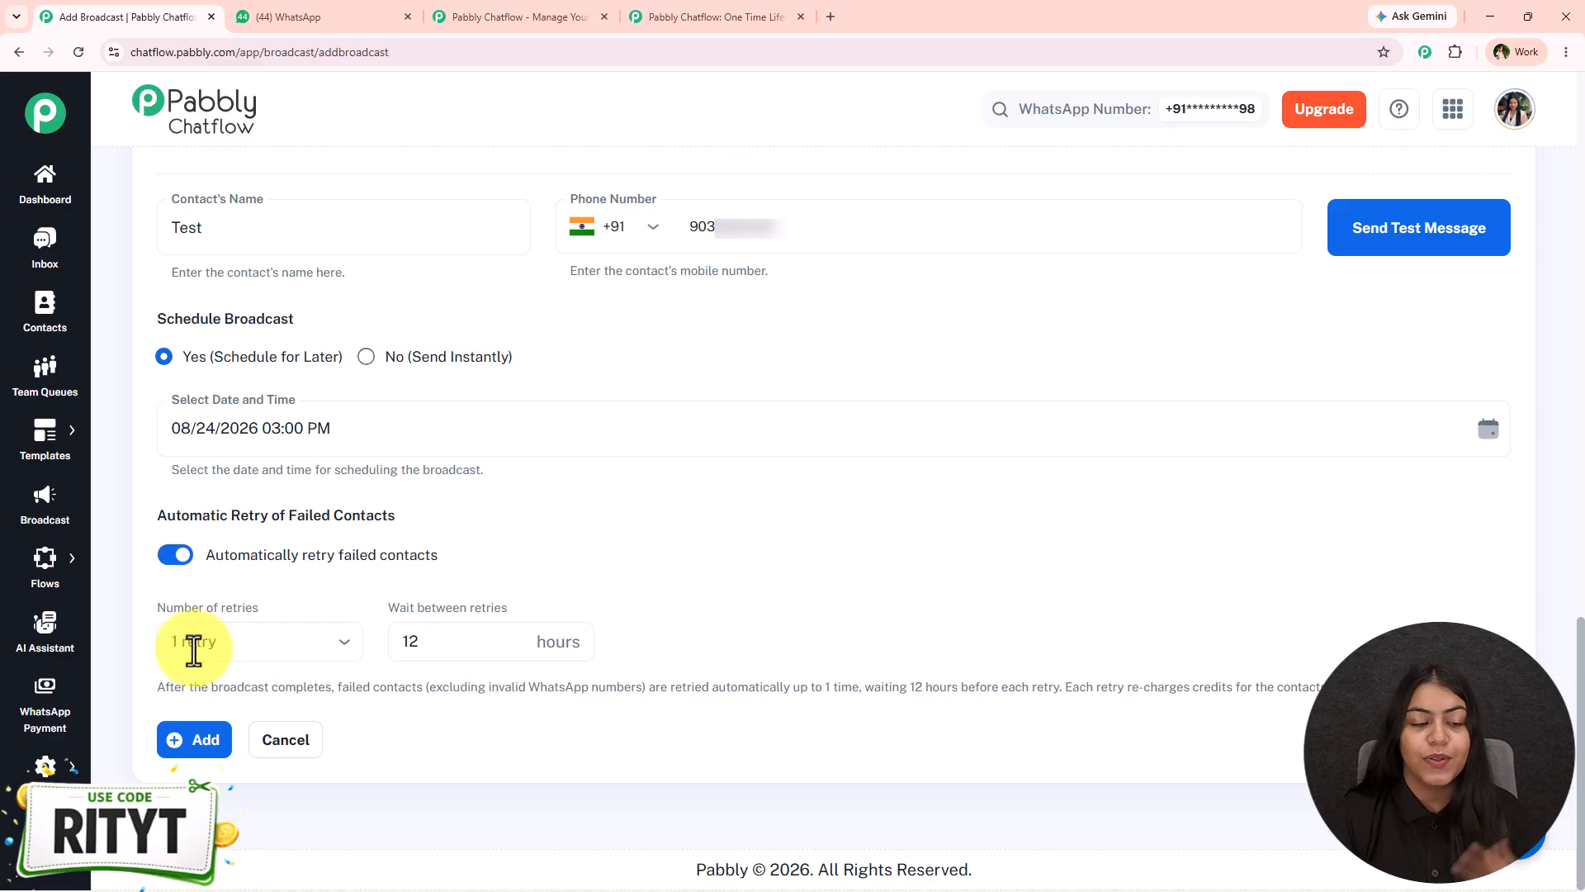
- Add the broadcast, confirm its creation, and check the scheduled date of AI Productivity Masterclass in the broadcast list
left_click(180, 743)
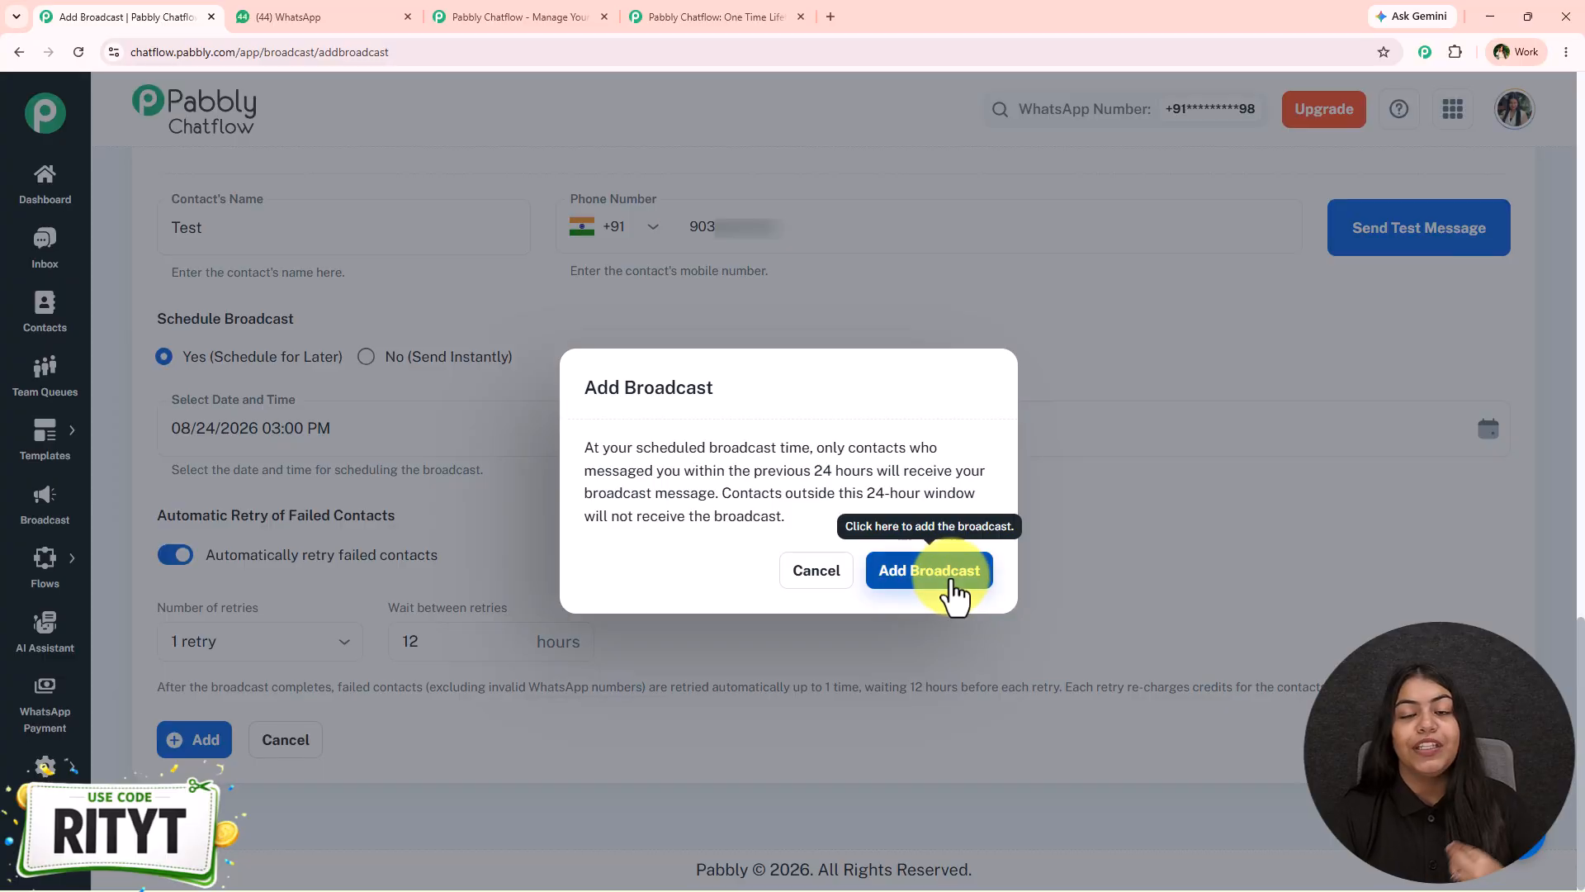
left_click(951, 584)
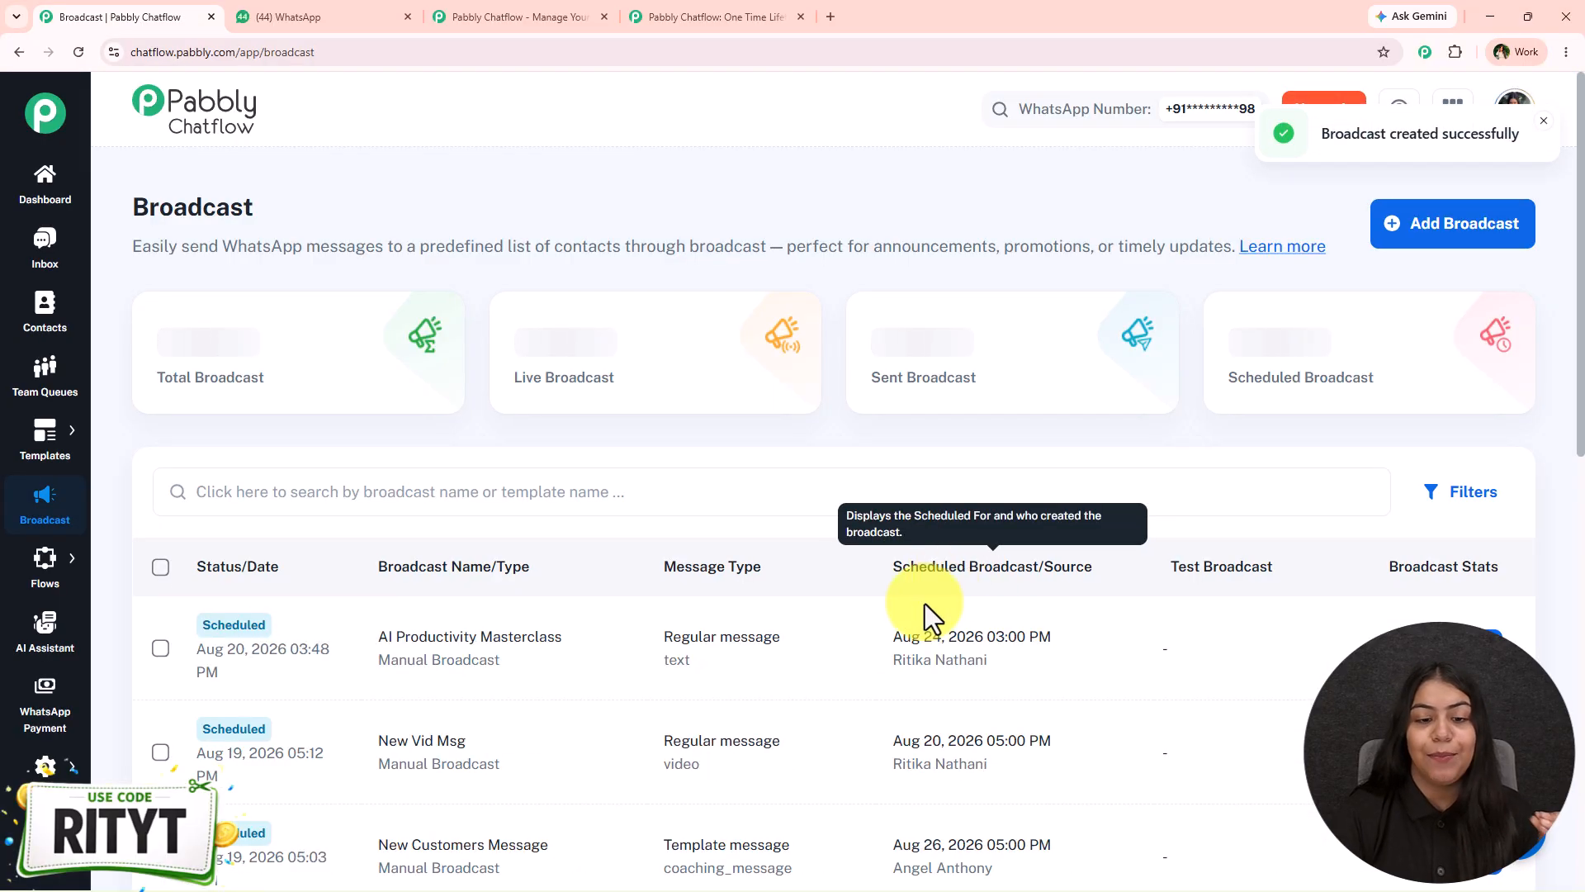
scroll(831, 613, "down", 2)
left_click_drag(882, 476, 1099, 472)
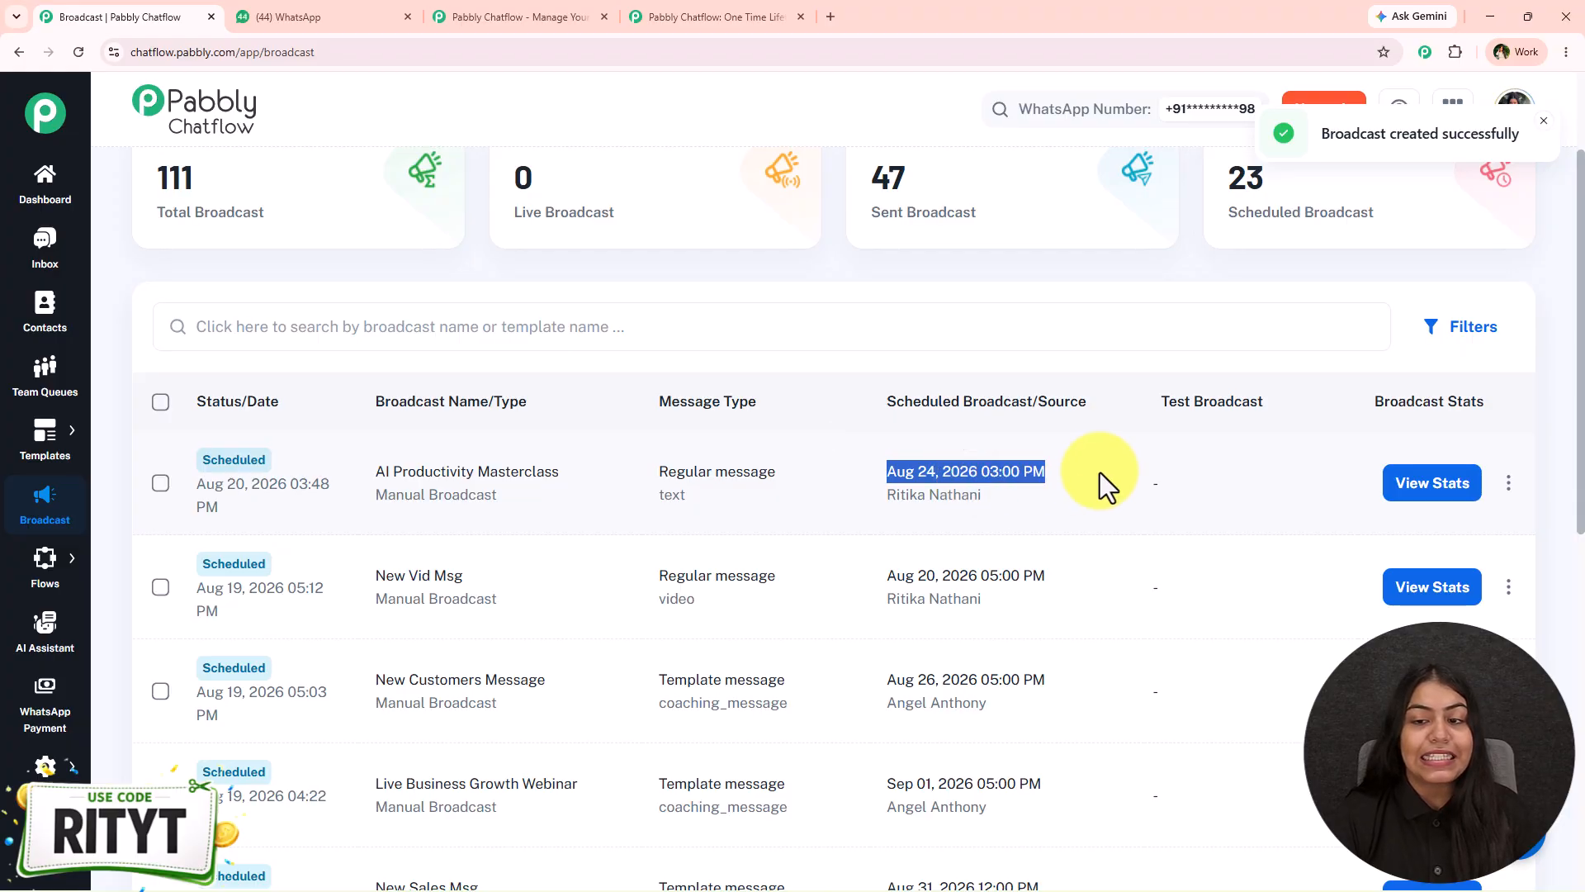
left_click(1099, 473)
scroll(1099, 527, "up", 2)
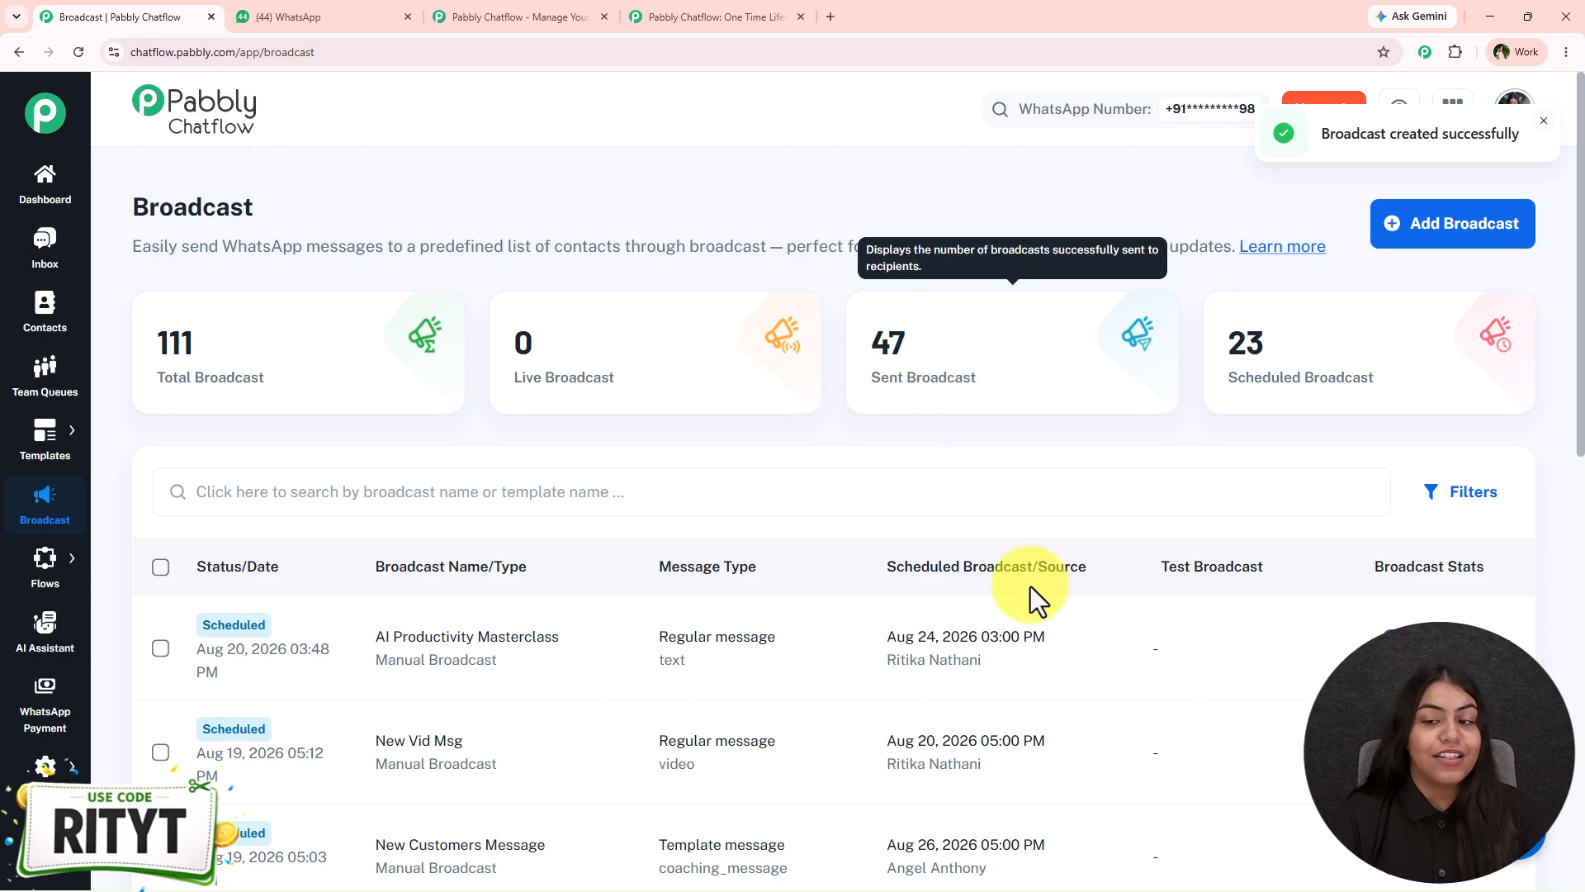
- Review the AI Productivity Masterclass broadcast's delivery statistics and contact lists, and return to the broadcast list
scroll(1028, 563, "down", 2)
left_click(1394, 486)
scroll(1226, 497, "down", 5)
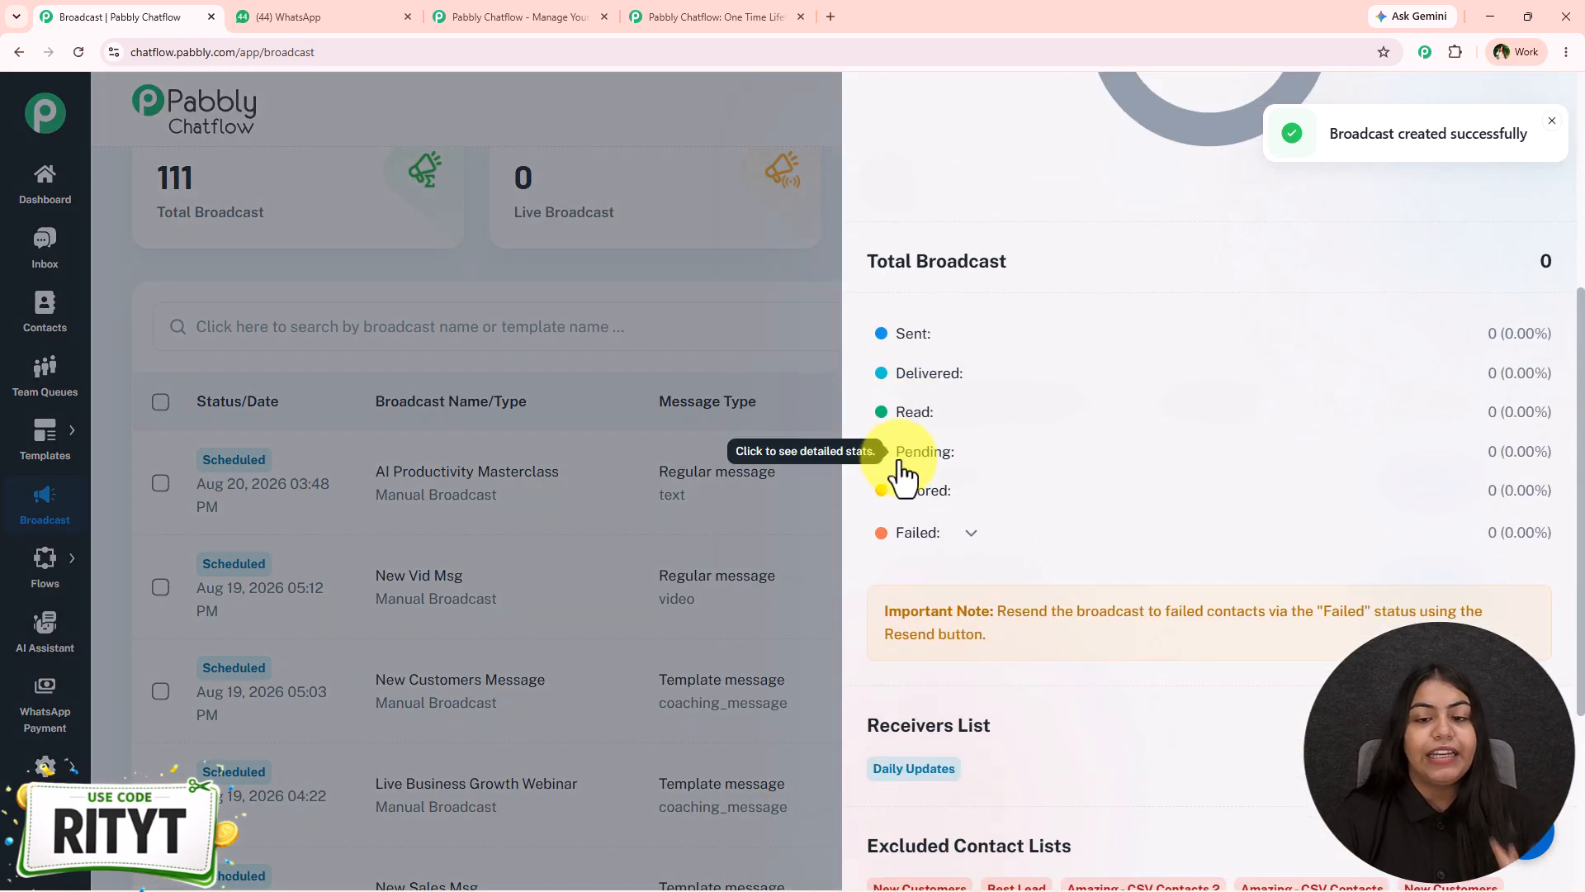
scroll(878, 507, "down", 3)
left_click(612, 540)
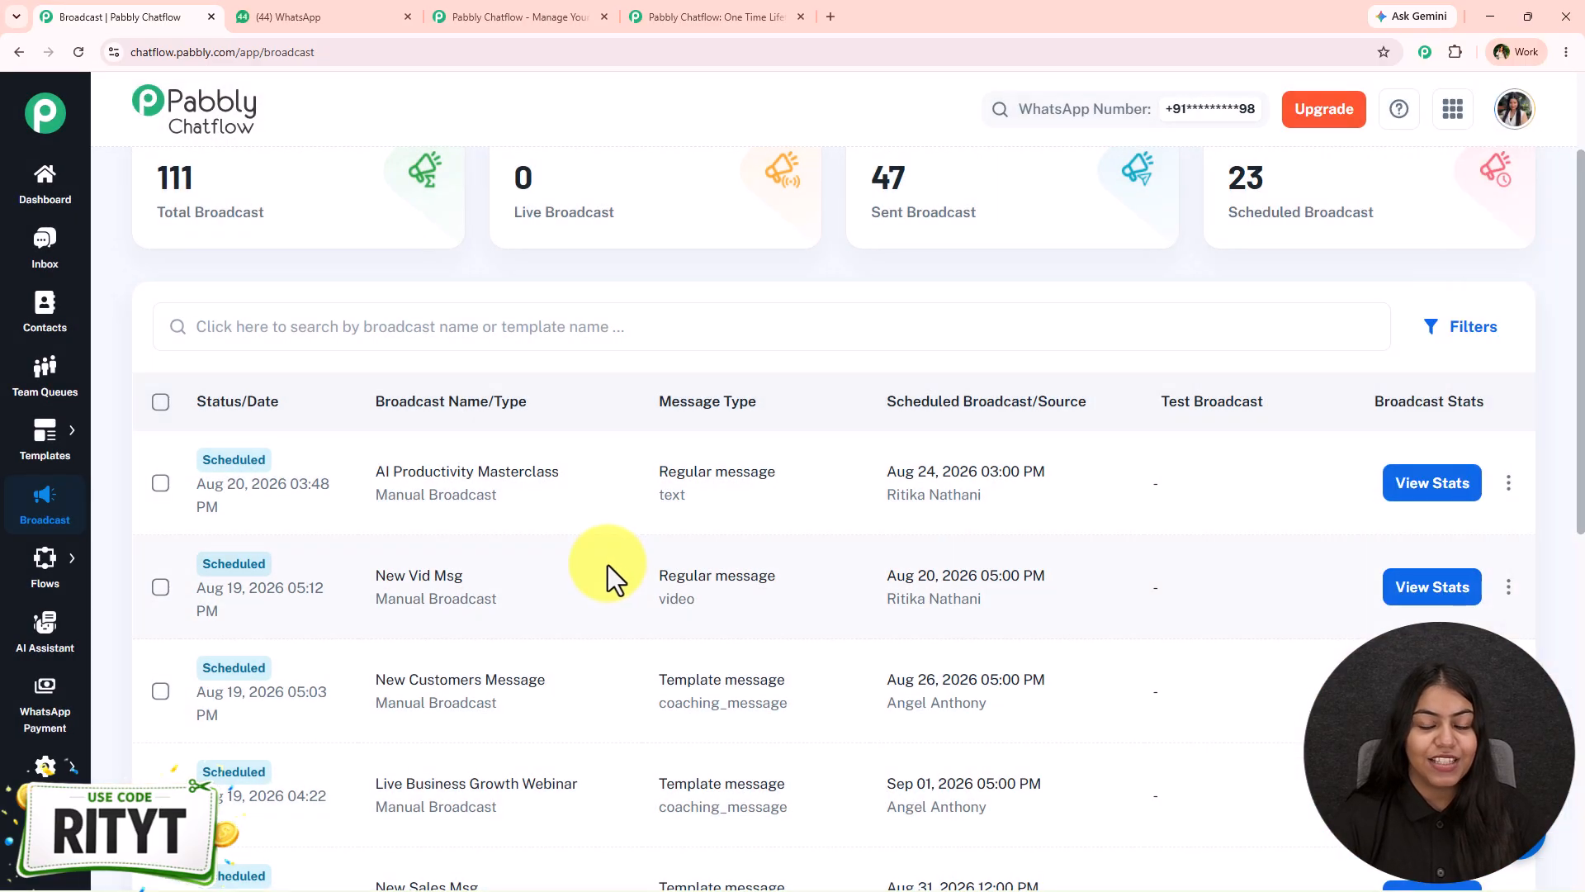
scroll(607, 554, "up", 2)
- Switch to WhatsApp to view the webinar invitation received in the Pabbly Chatflow 2 chat
left_click(377, 6)
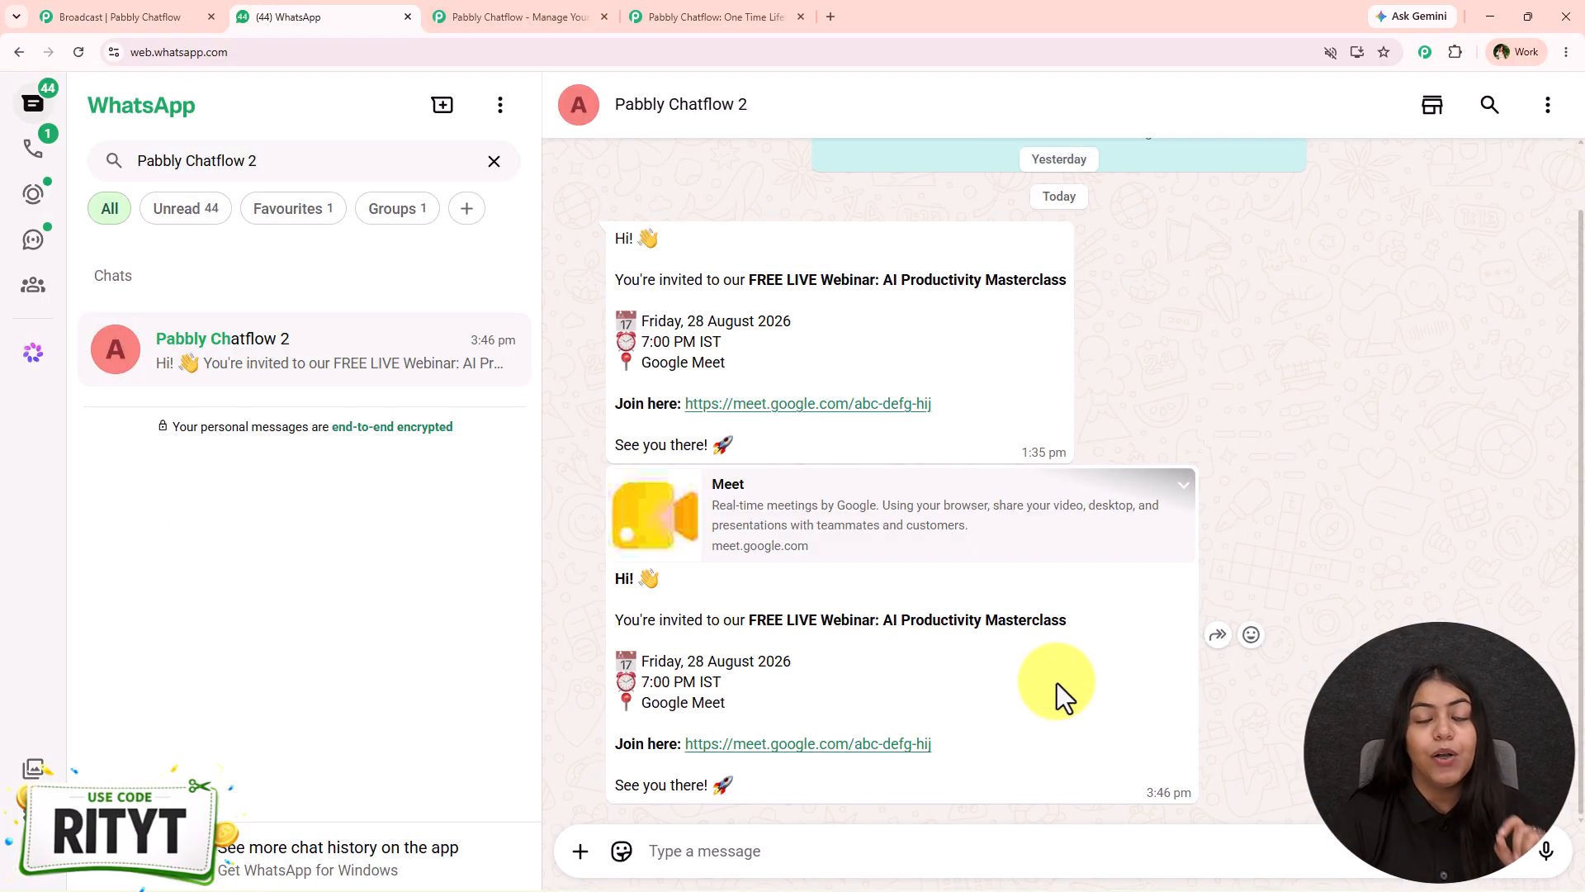